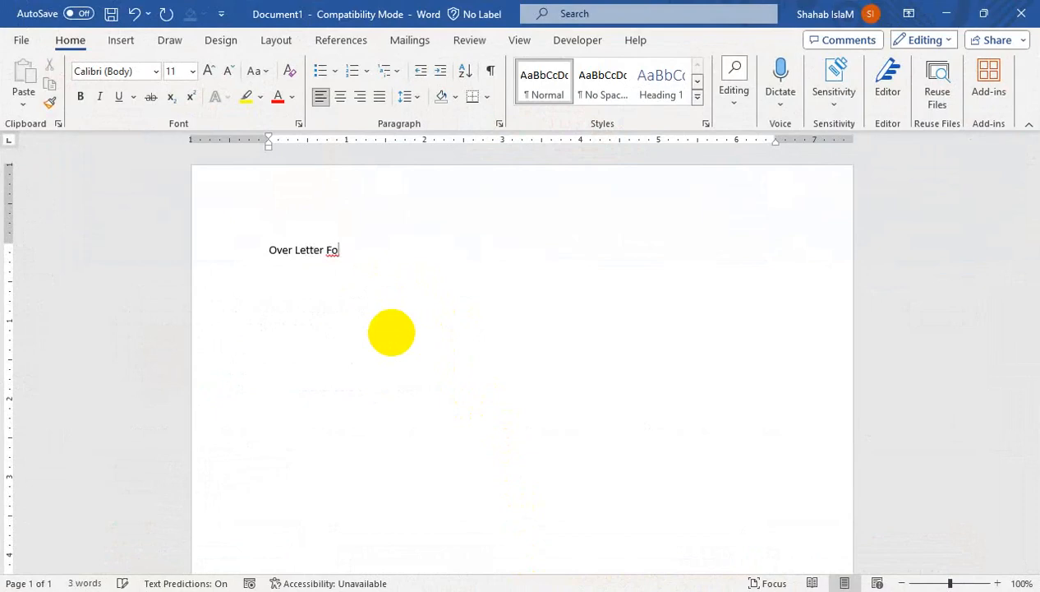
- Complete the title line as "Over Letter For Job" and add the salutation "Dear Hiring Manager" below it
text(r Job)
key(Return)
text(Dear Hiring Ma)
key(Tab)
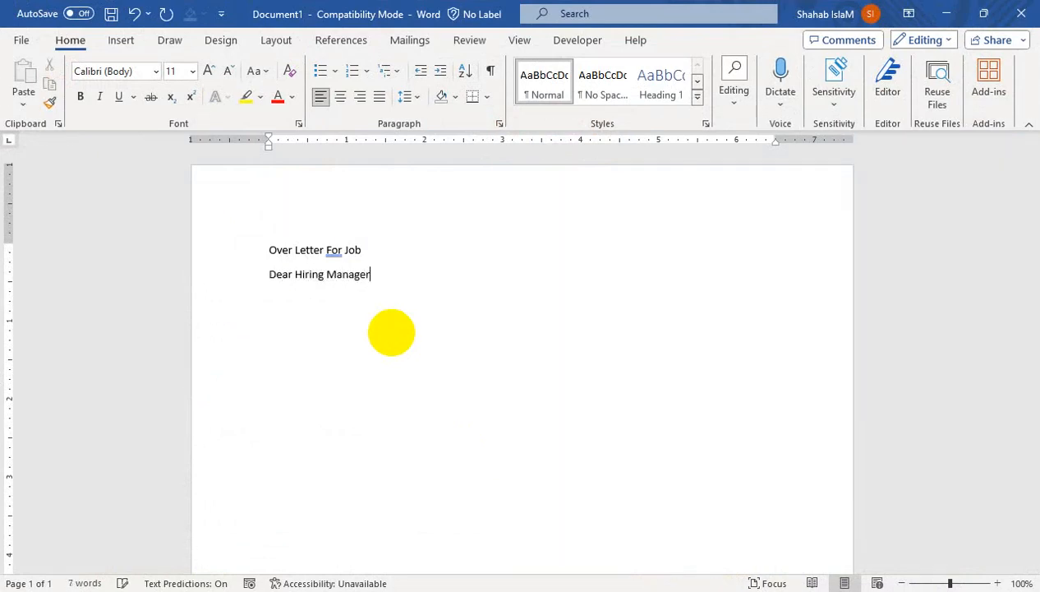
- Start an indented body paragraph below the salutation with "I am applying"
key(Tab)
key(Tab)
text(I am)
key(BackSpace)
key(BackSpace)
text(am applying )
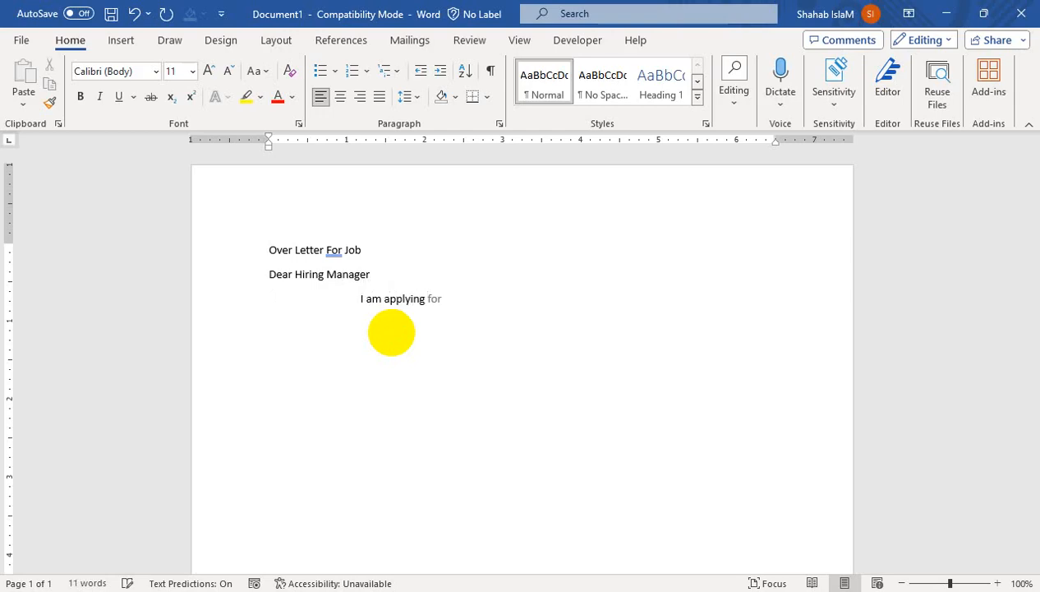
- Continue the first body sentence with "for the above Position"
text(for the )
text(ab)
text(ove Poidt)
text(ion)
key(BackSpace)
key(BackSpace)
key(BackSpace)
key(BackSpace)
key(BackSpace)
key(BackSpace)
text(sition)
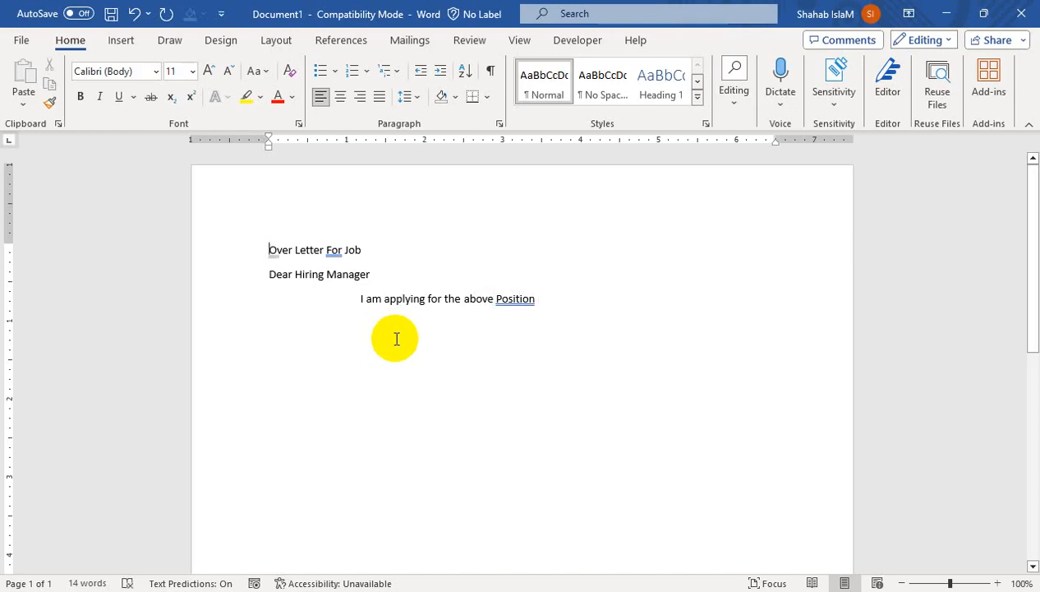
- Correct the first word of the title from "Over" to "Cover"
click(268, 247)
key(Delete)
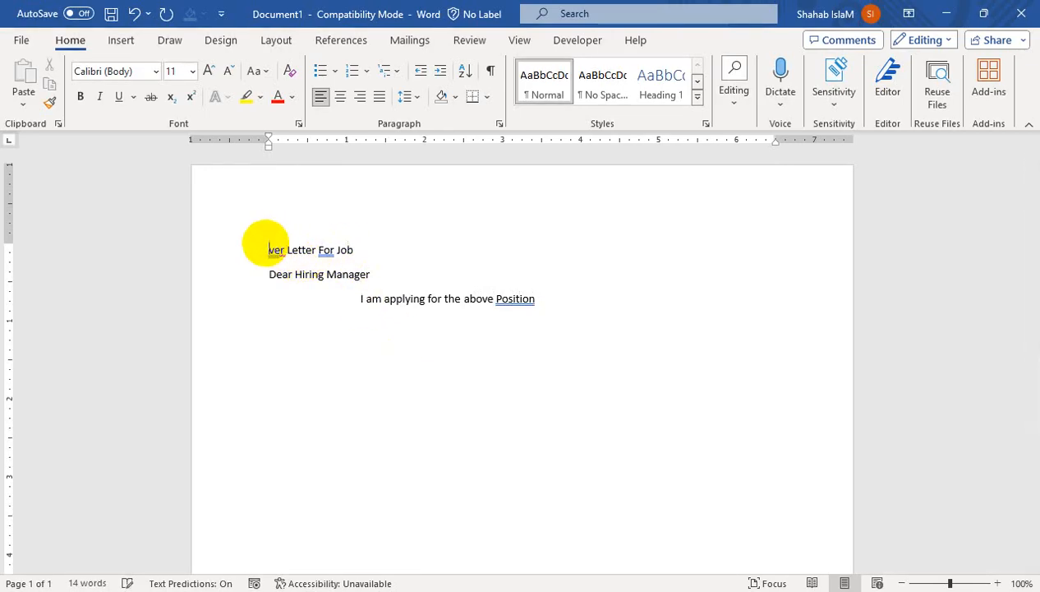
text(Co)
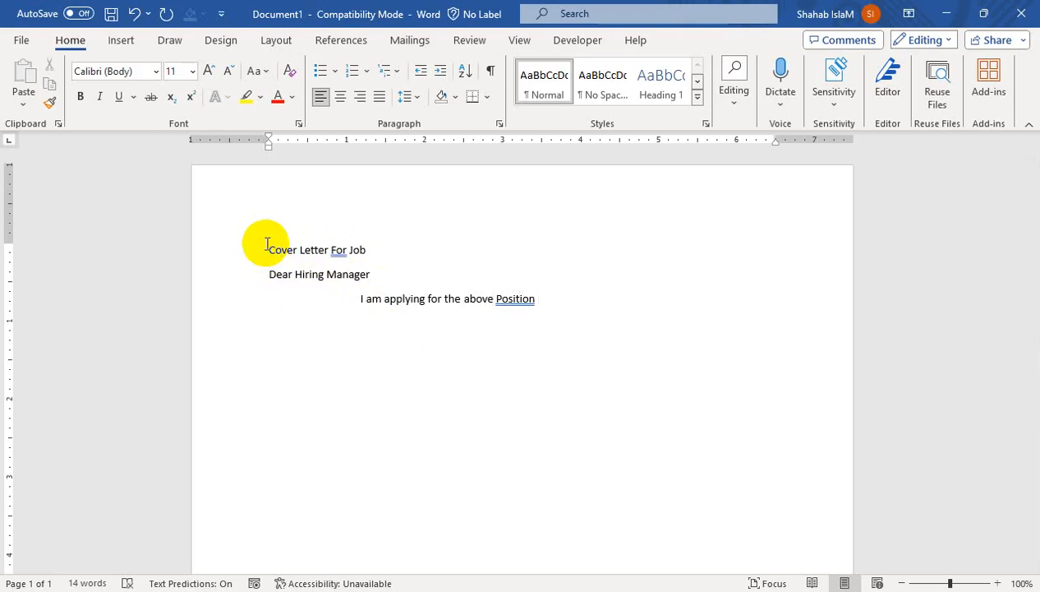
- Continue the sentence at the end of the document with "with your Company"
key(ctrl+End)
text(with your Compazny)
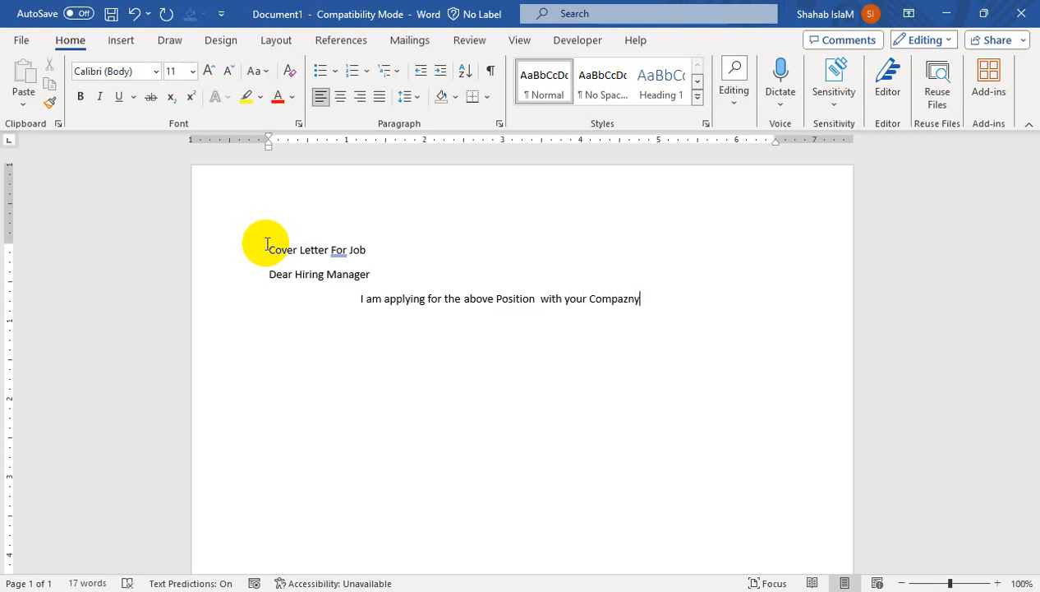
key(BackSpace)
key(BackSpace)
key(BackSpace)
text(ny)
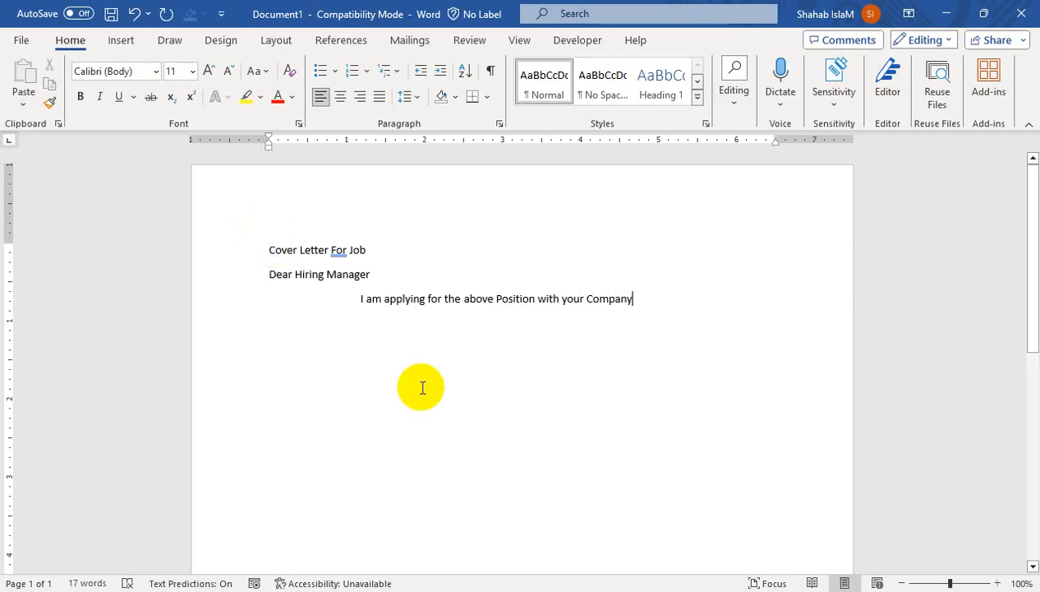
- Finish the first paragraph with "as it is a role i Can Perform exceptional well To a high Standard." and begin a new line
text( as it)
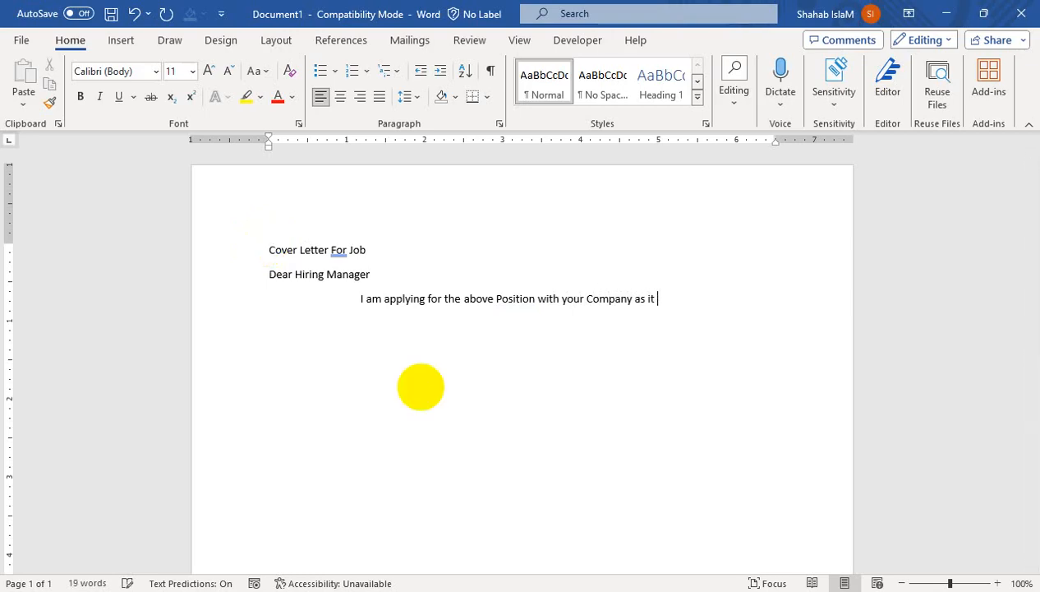
text( is  a role i Can Perform )
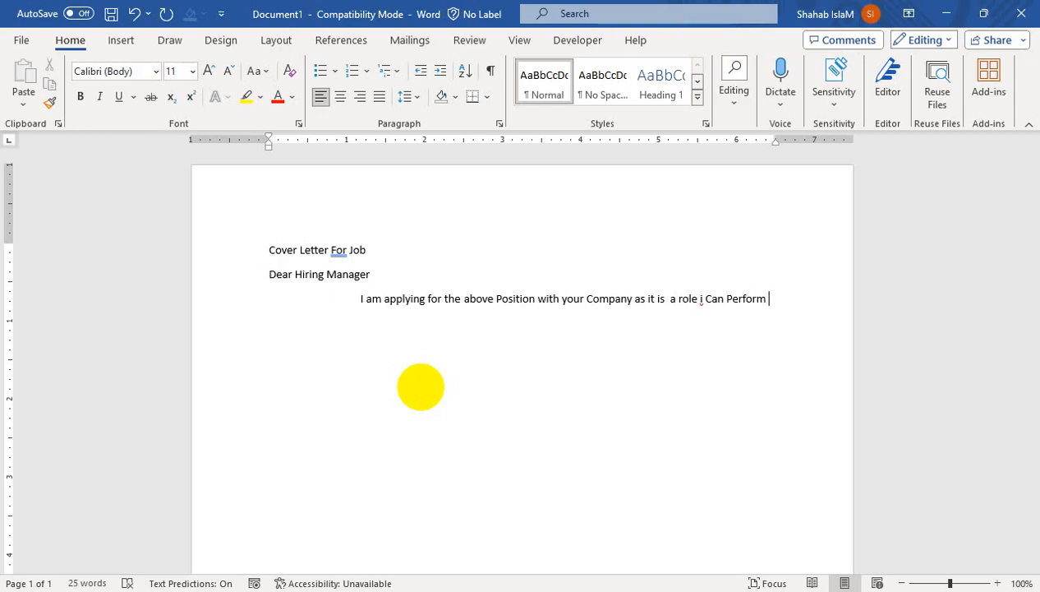
text(exeptic)
text(onal )
text(wel)
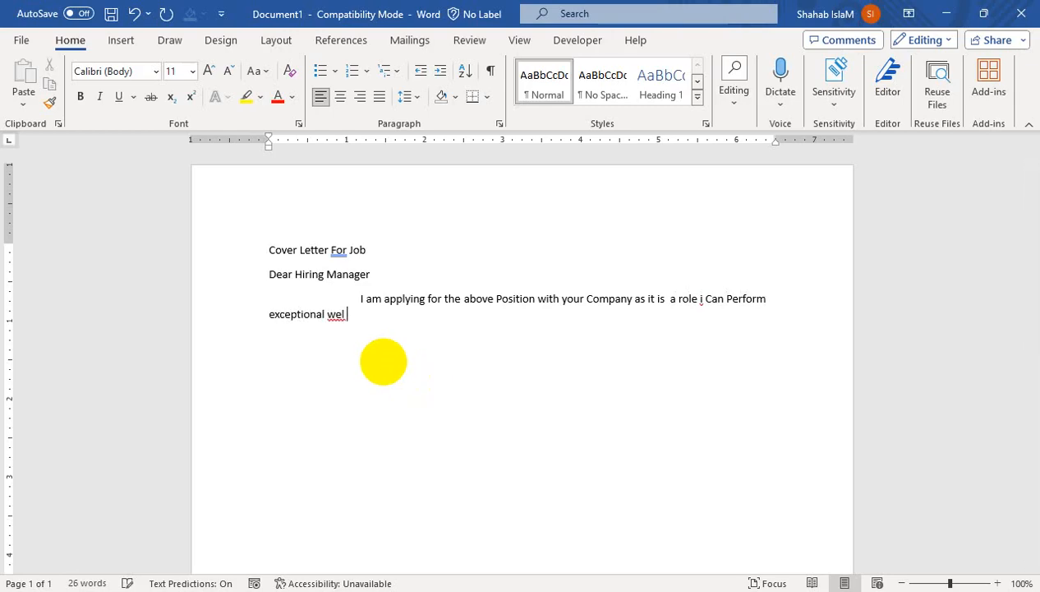
text(l To a high Standard)
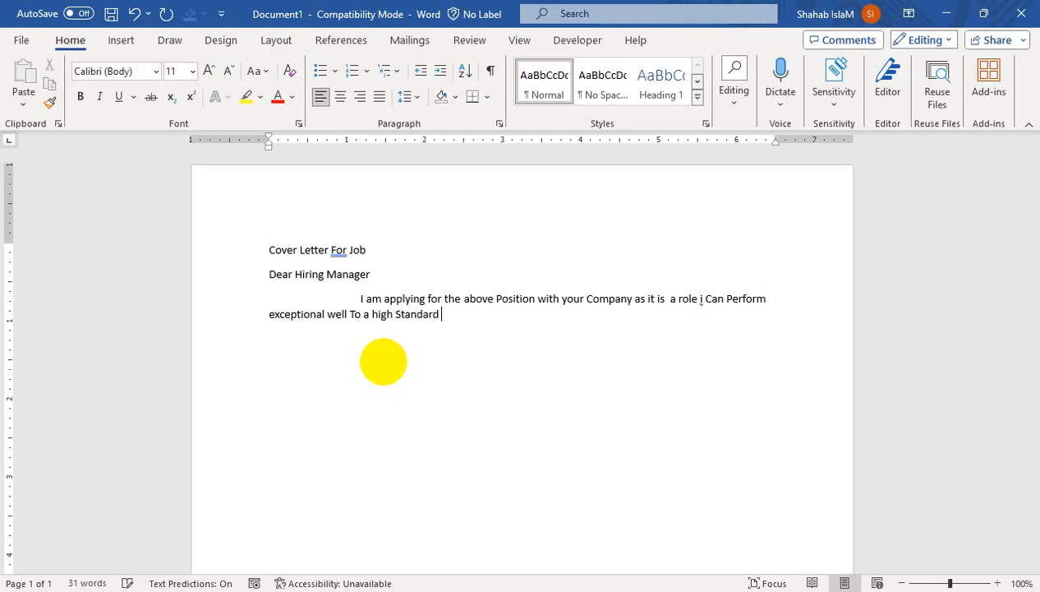
key(BackSpace)
text(.)
key(Return)
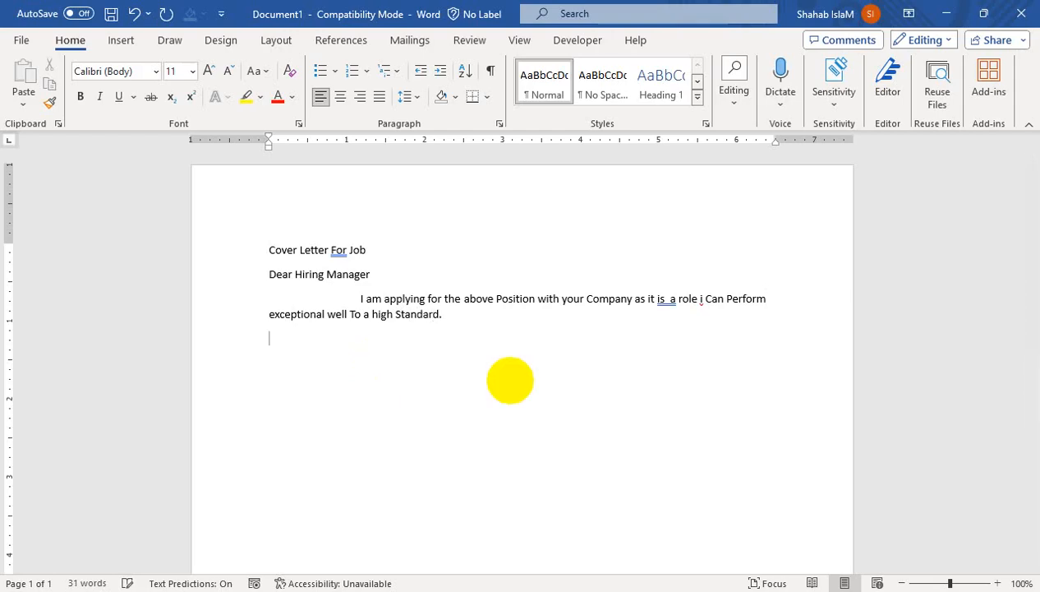
- Indent the second paragraph's first line to roughly match the first paragraph
key(Tab)
key(Tab)
key(Tab)
key(Tab)
key(BackSpace)
key(BackSpace)
key(Tab)
key(BackSpace)
- Begin the second paragraph with "In Addition to Being a strong Communication and team worker, i"
text(In Add)
text(ition to Beign a)
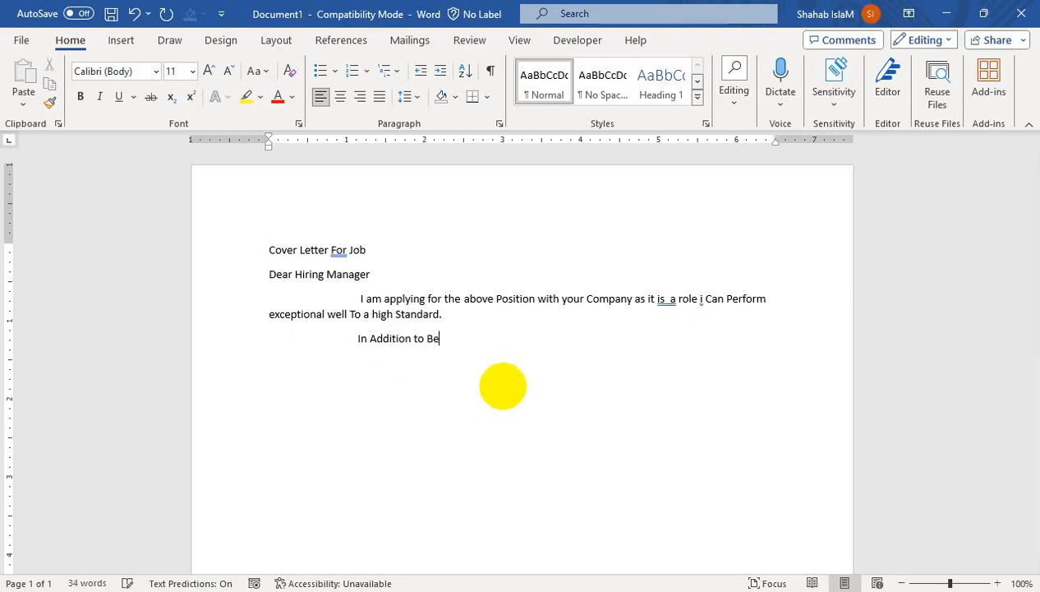
key(BackSpace)
key(BackSpace)
key(BackSpace)
key(BackSpace)
key(BackSpace)
text(ng a strong Co)
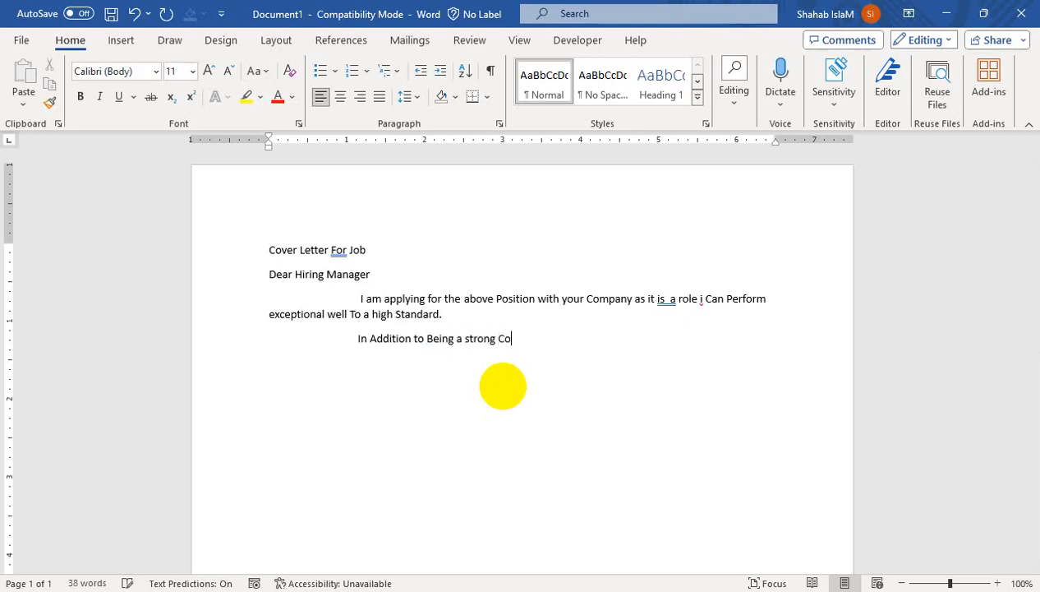
text(mmunication and tem)
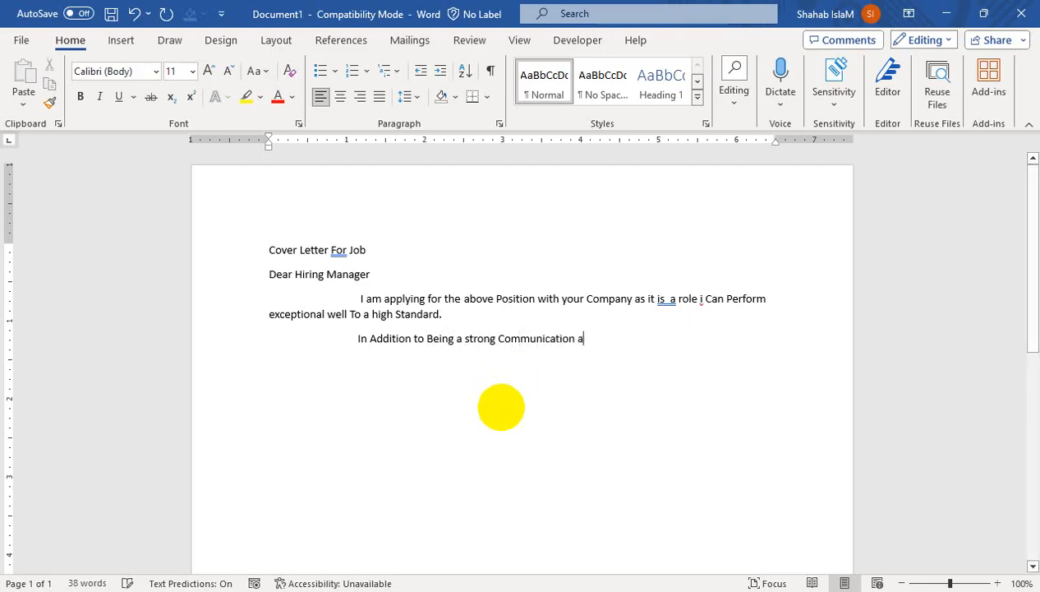
key(BackSpace)
key(BackSpace)
text(am wor)
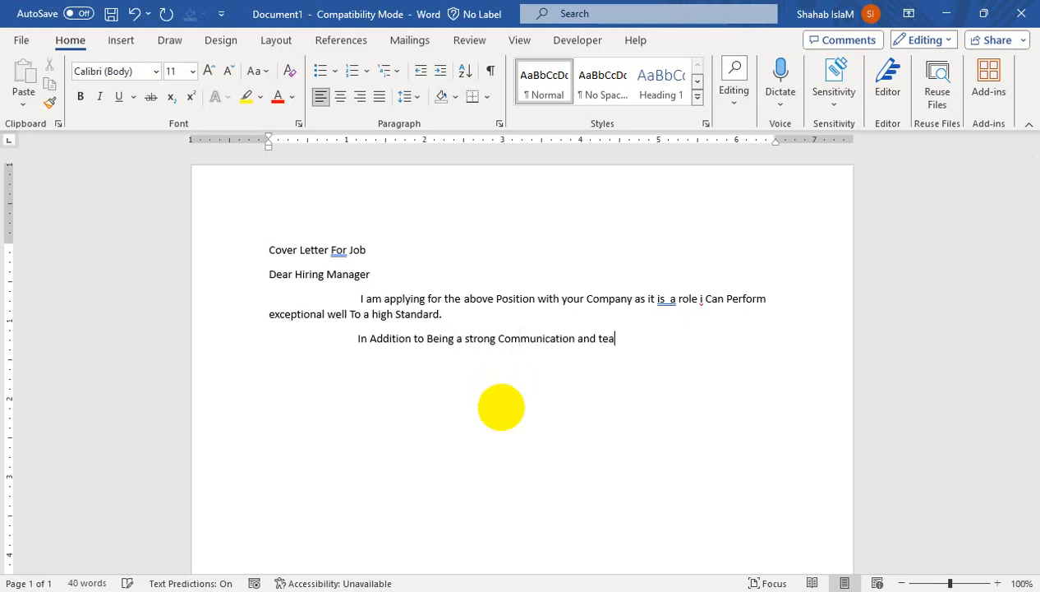
text(ker, i)
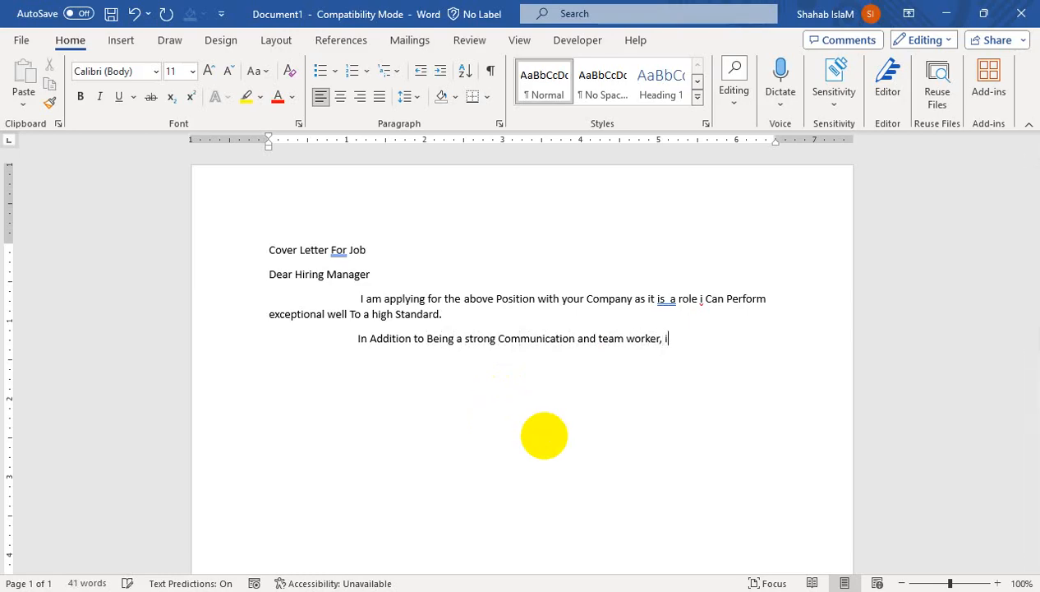
- Continue the second paragraph with "am a type of person"
text( am t yoe a)
key(BackSpace)
key(BackSpace)
key(BackSpace)
key(BackSpace)
key(BackSpace)
key(BackSpace)
text(yp)
key(BackSpace)
key(BackSpace)
key(BackSpace)
text(a )
text(type c)
text(f peraso)
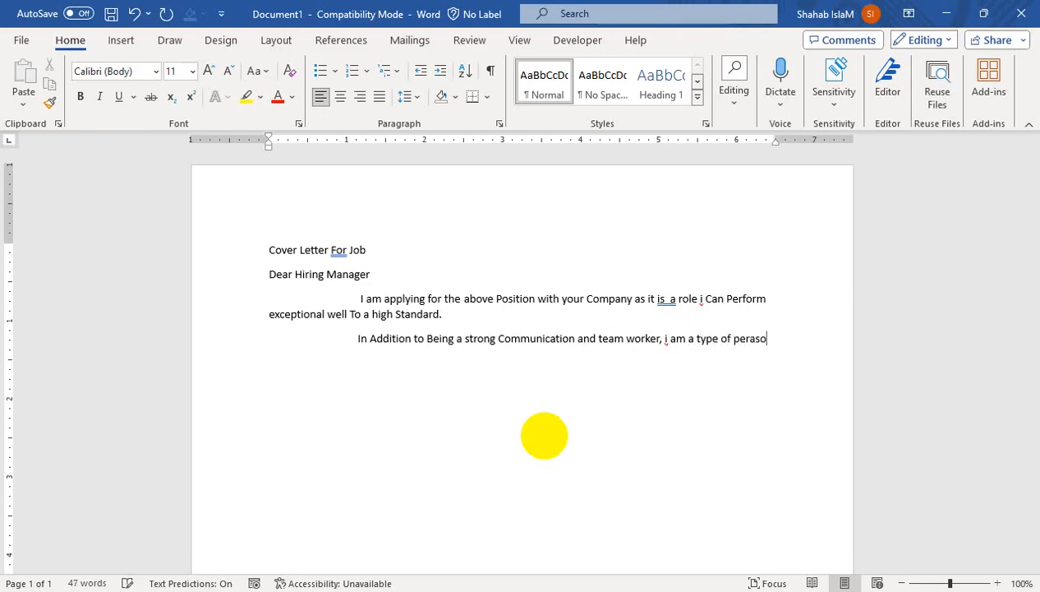
key(BackSpace)
key(BackSpace)
key(BackSpace)
text(son)
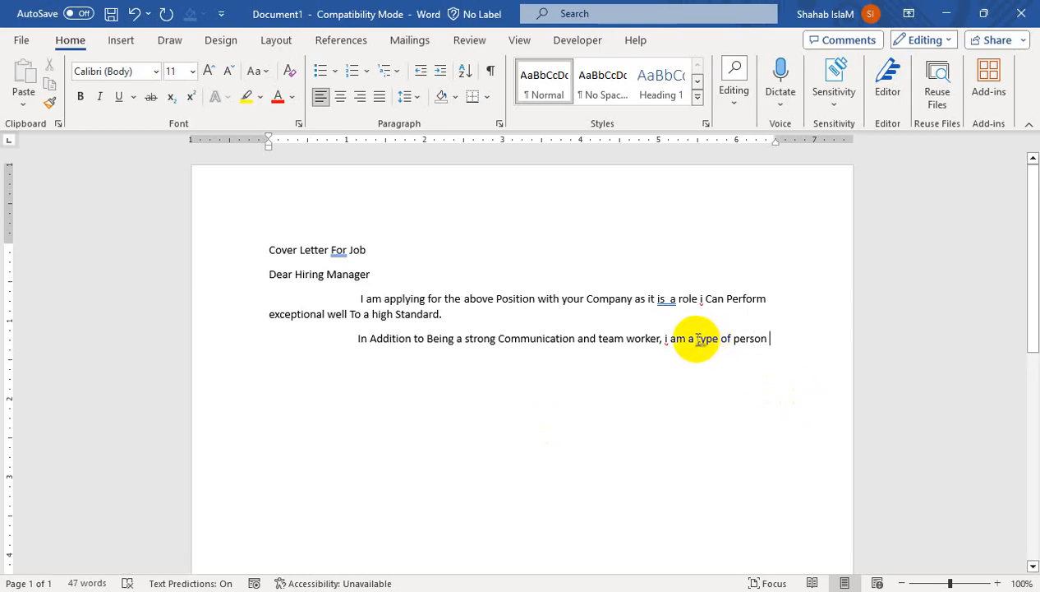
- Replace "a" with "the" before "type of person" and return to the end of the paragraph
click(694, 338)
key(BackSpace)
text(th)
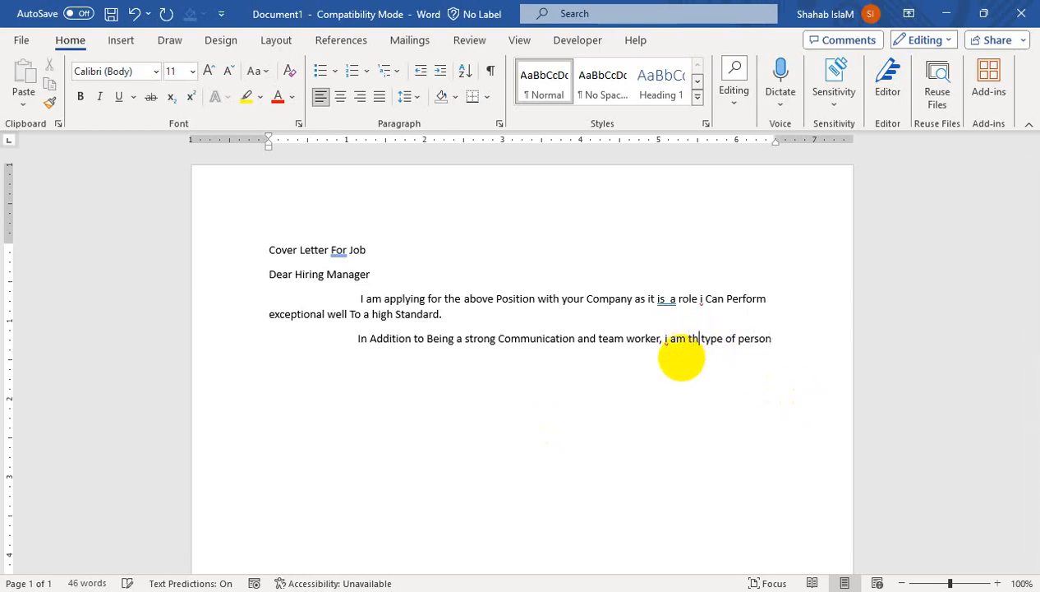
text(e)
key(End)
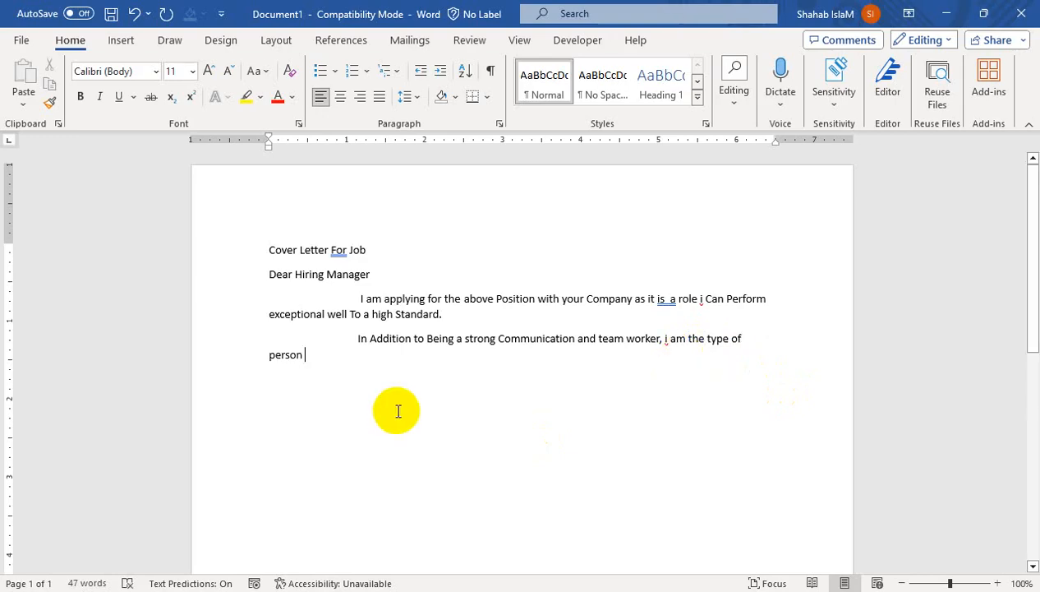
- Continue the second paragraph with "who usderstand"
text(w ho)
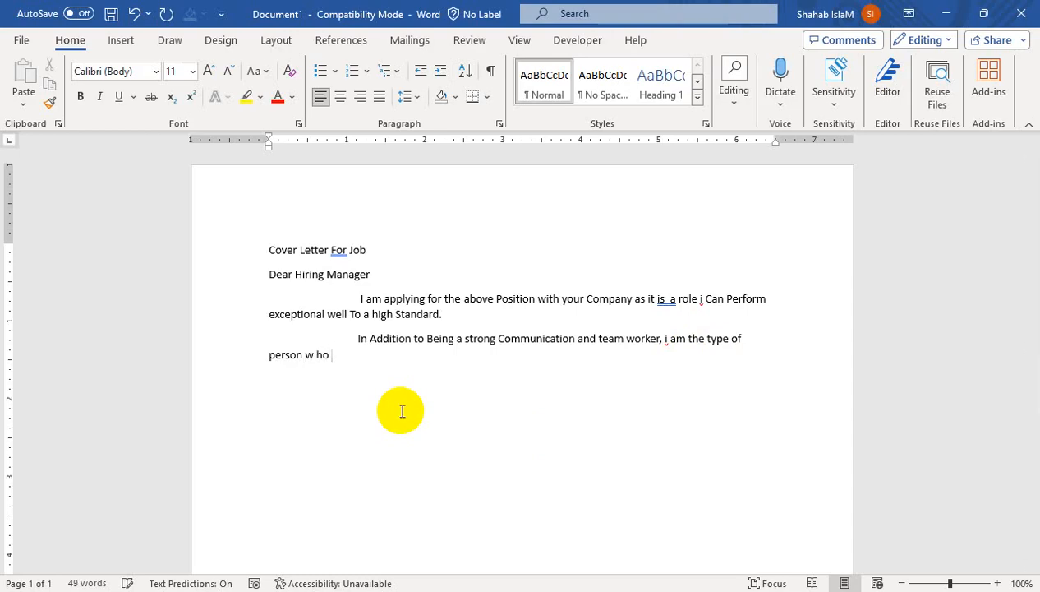
key(BackSpace)
key(BackSpace)
key(BackSpace)
key(BackSpace)
text(ho usdersta)
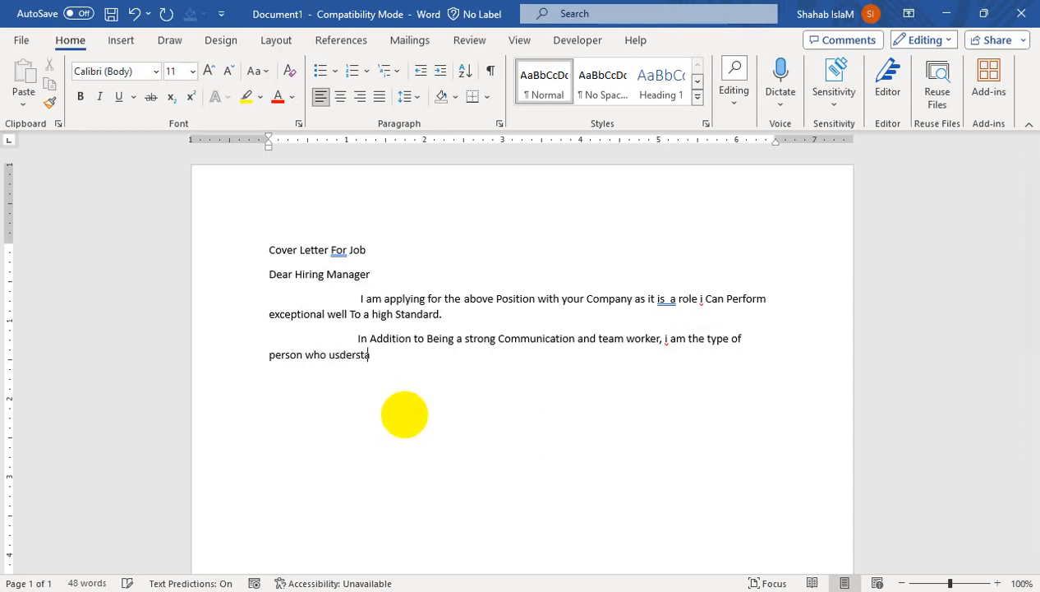
text(nd)
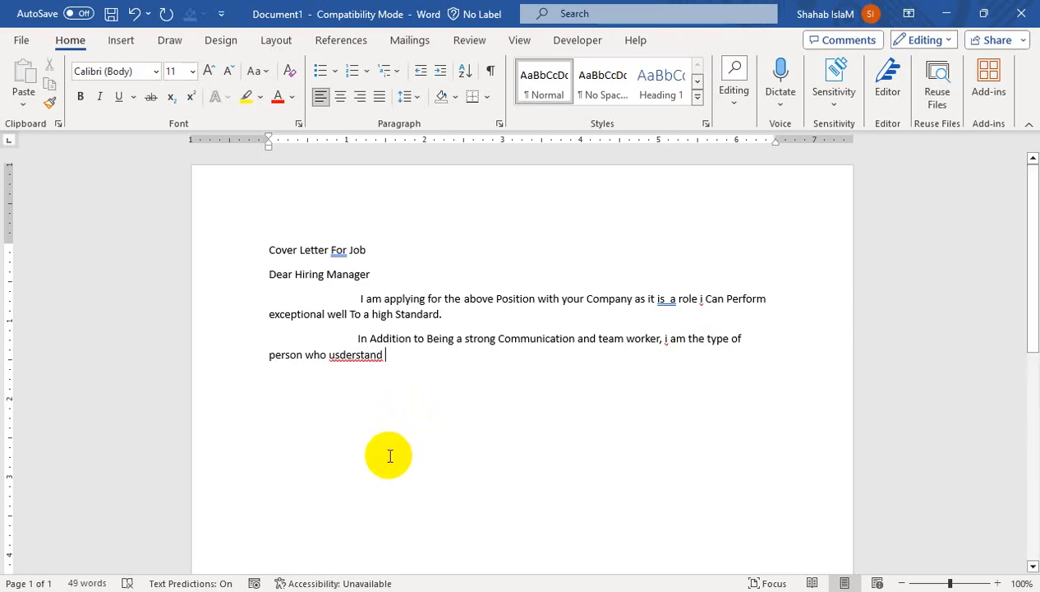
- Correct the misspelled "usderstand" with the suggested spelling "understand" and extend it to "understands"
right_click(364, 354)
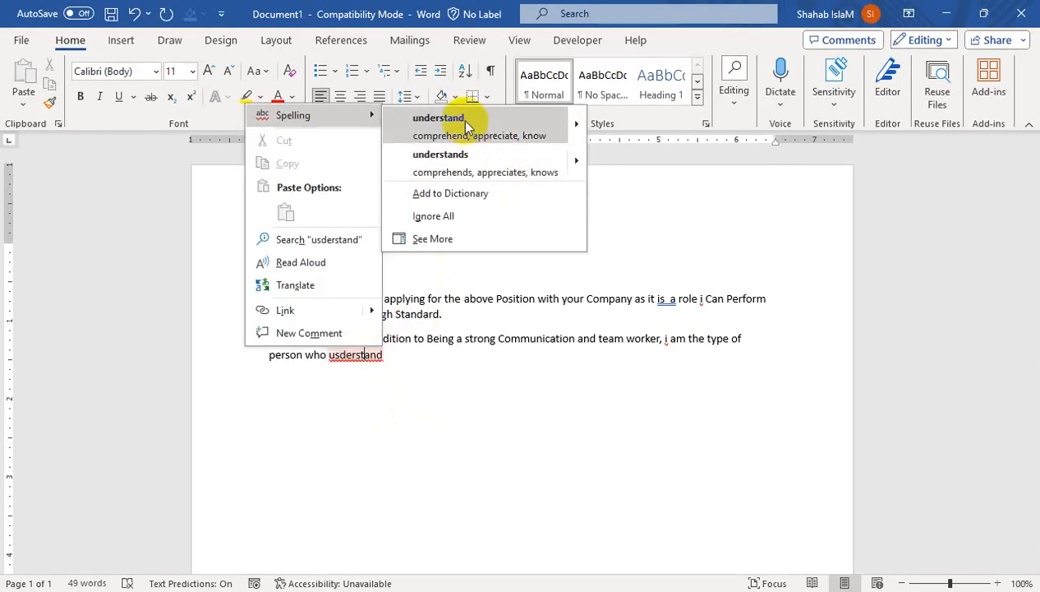
click(464, 121)
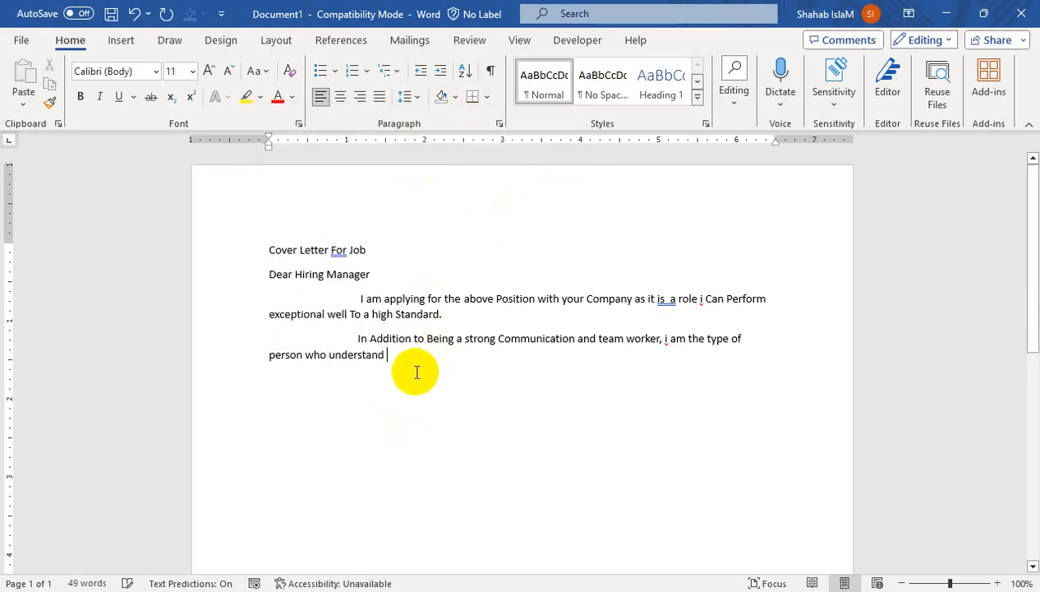
key(BackSpace)
text(s)
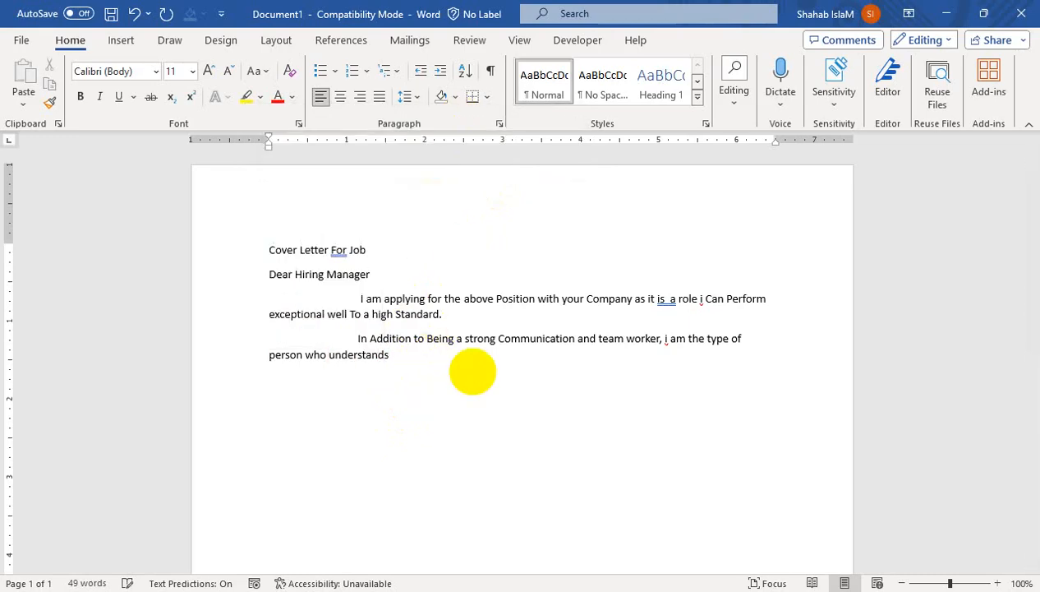
- Continue the sentence with "how vital my Performance within the role i s to the success"
text( how vital my Pe)
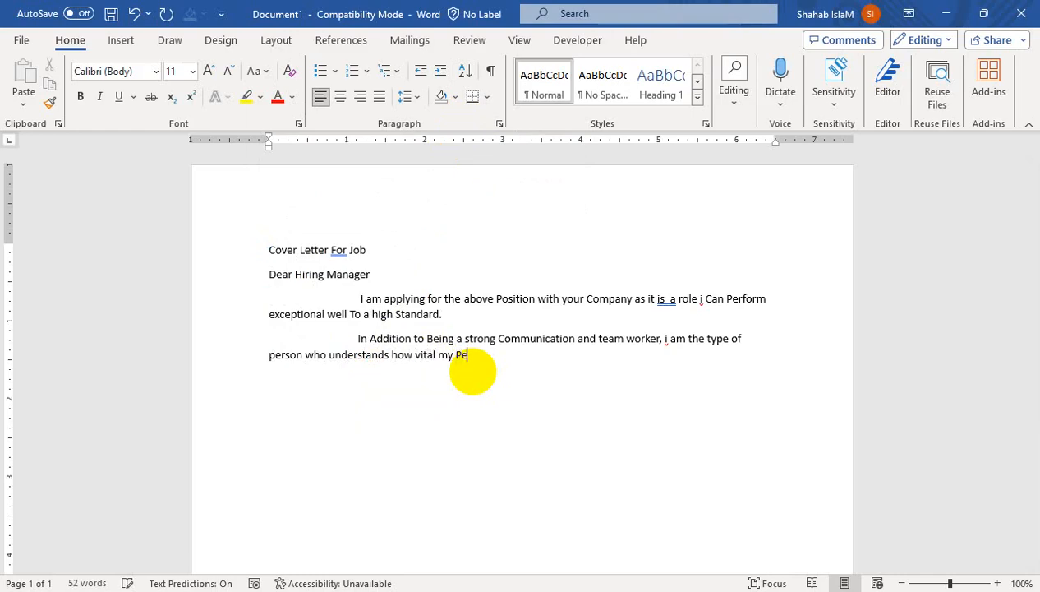
text(rformance within )
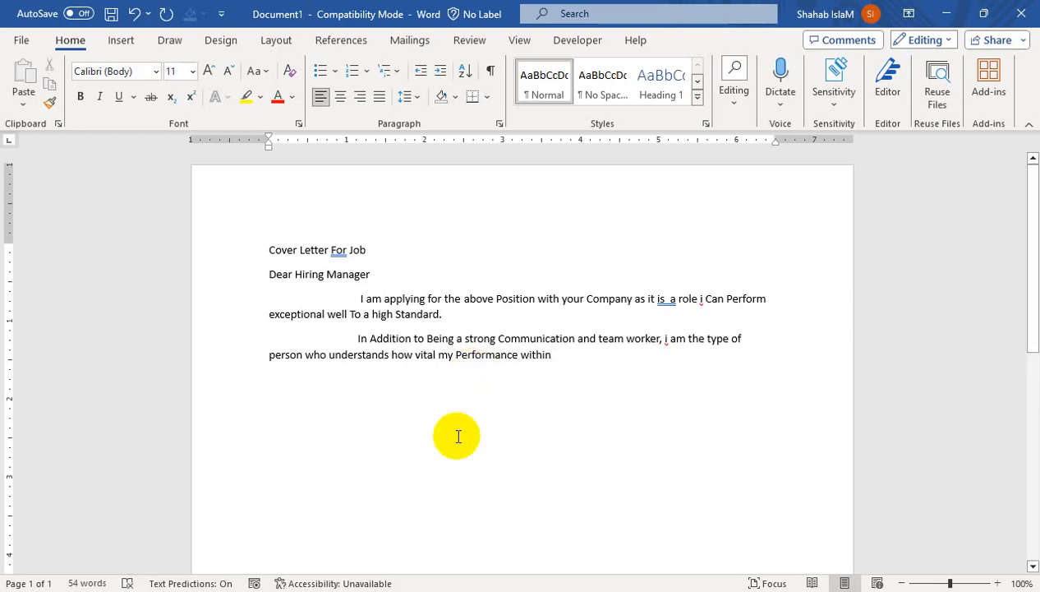
text(the role)
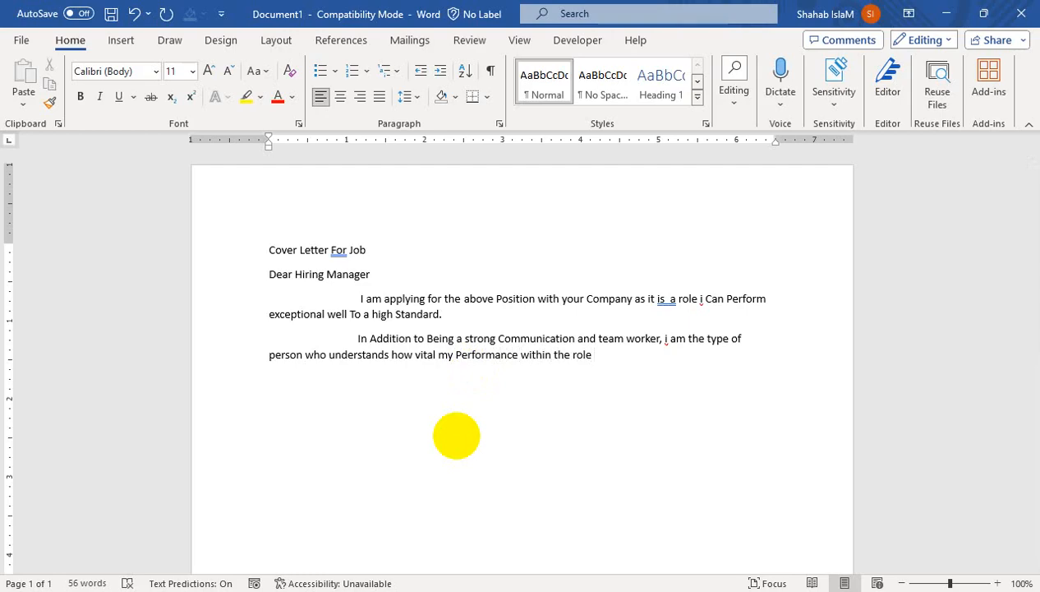
text(i s to the succeess)
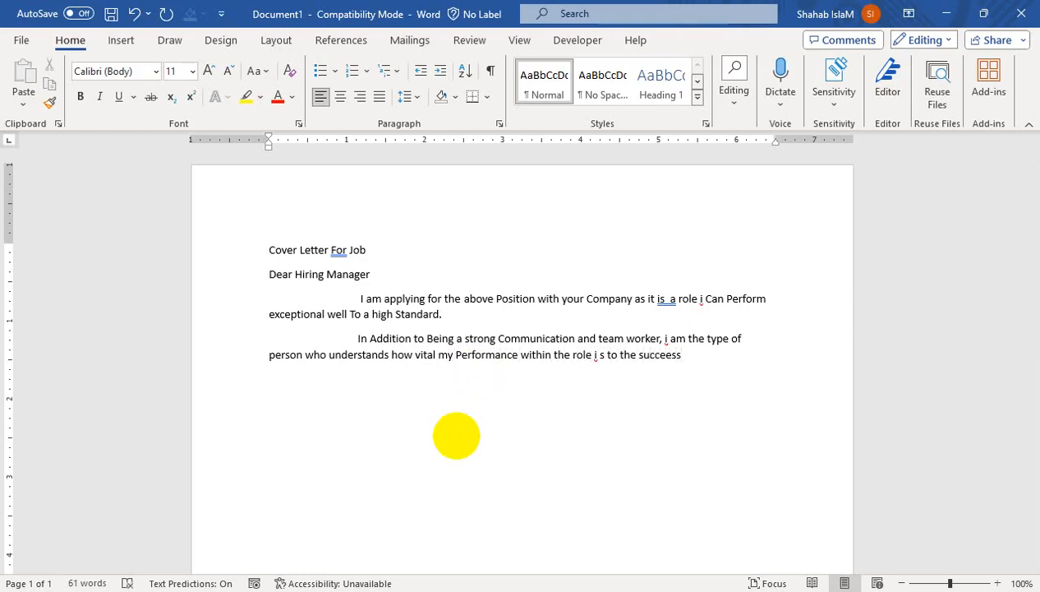
- End the second paragraph with "of your Company."
text( of your )
text( Componma)
text(y)
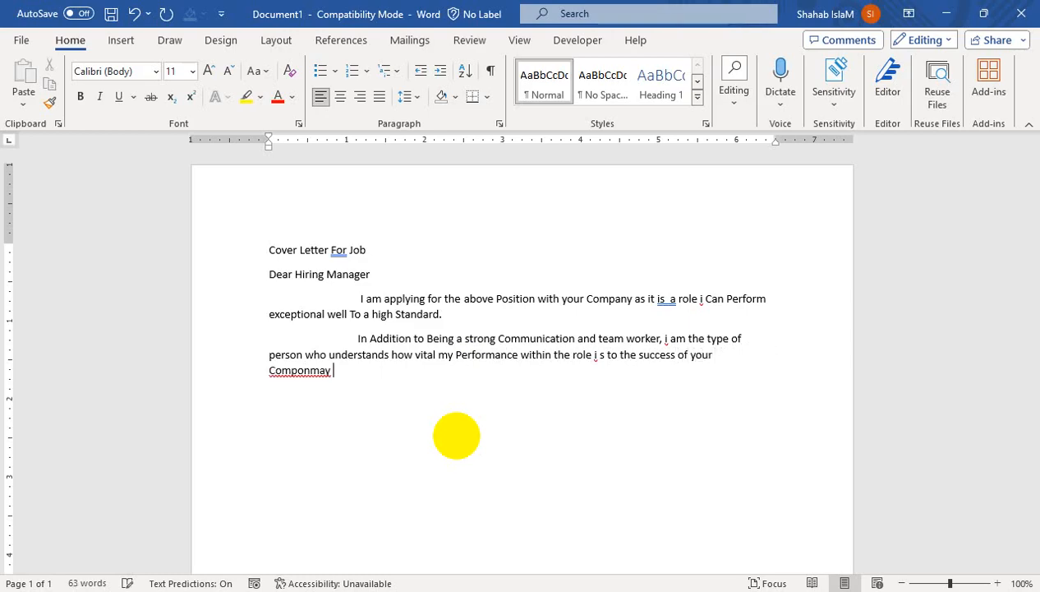
key(BackSpace)
key(BackSpace)
key(BackSpace)
key(BackSpace)
key(BackSpace)
text(any)
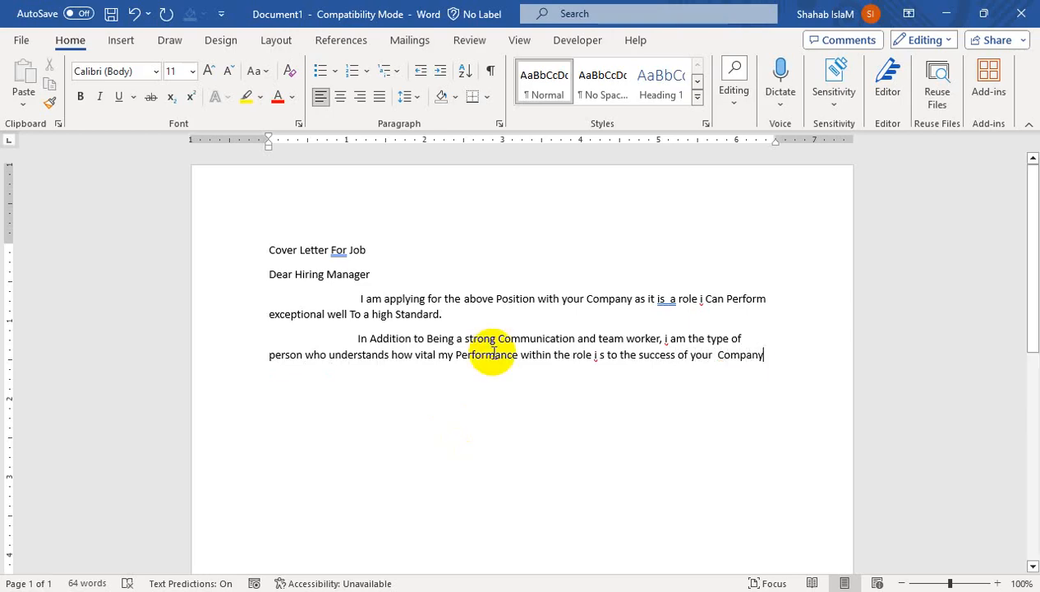
text(.)
- Start a third paragraph with its first line indented by three tab stops
key(Return)
key(Tab)
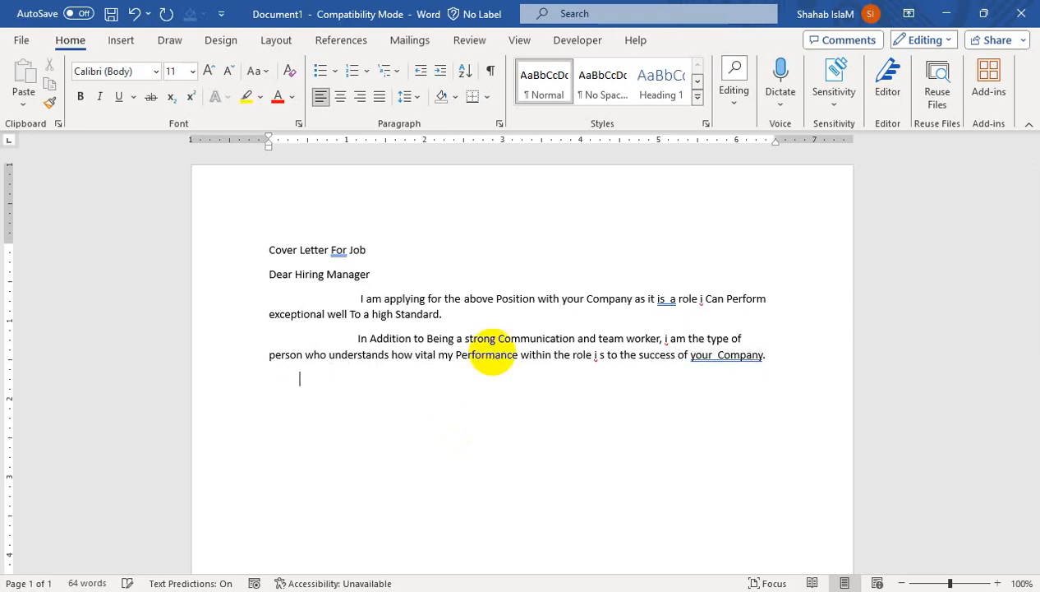
key(Tab)
key(Tab)
- Apply the suggested single-space correction to "your Company" in the second paragraph and start an indented third paragraph below it
right_click(738, 354)
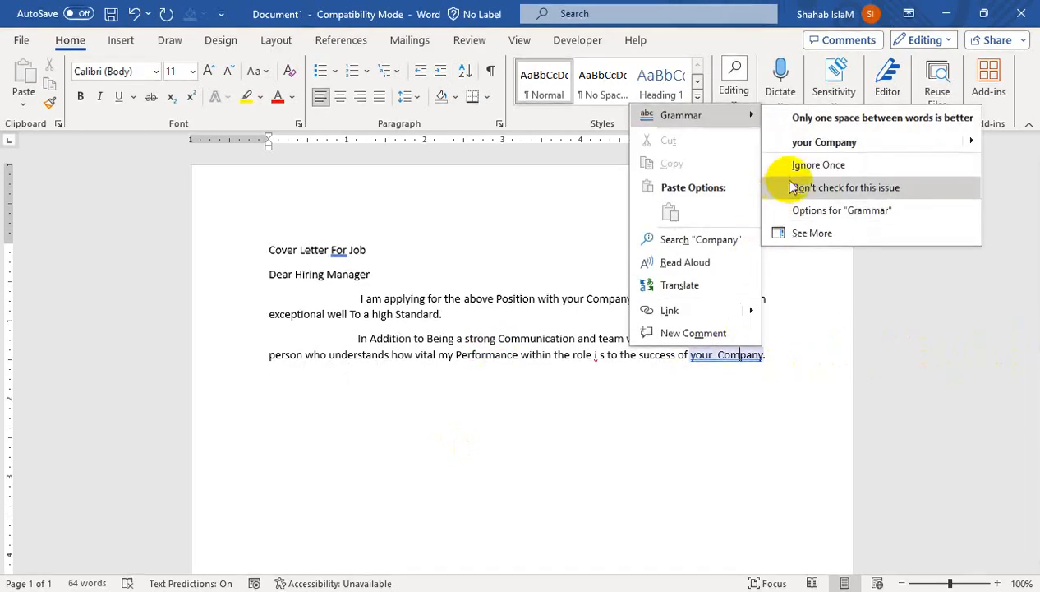
click(809, 143)
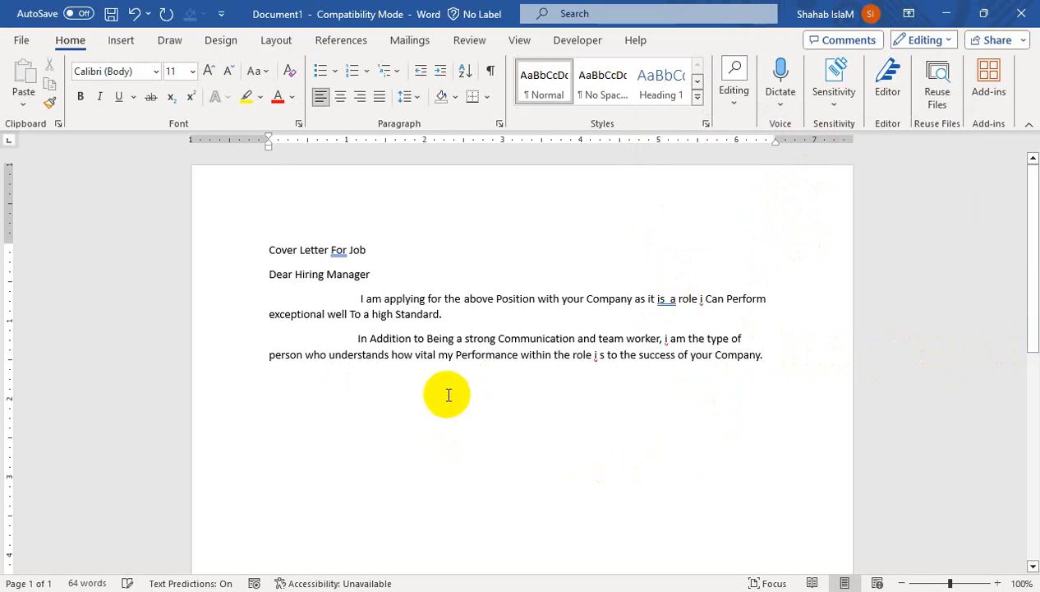
key(Return)
key(Tab)
key(Tab)
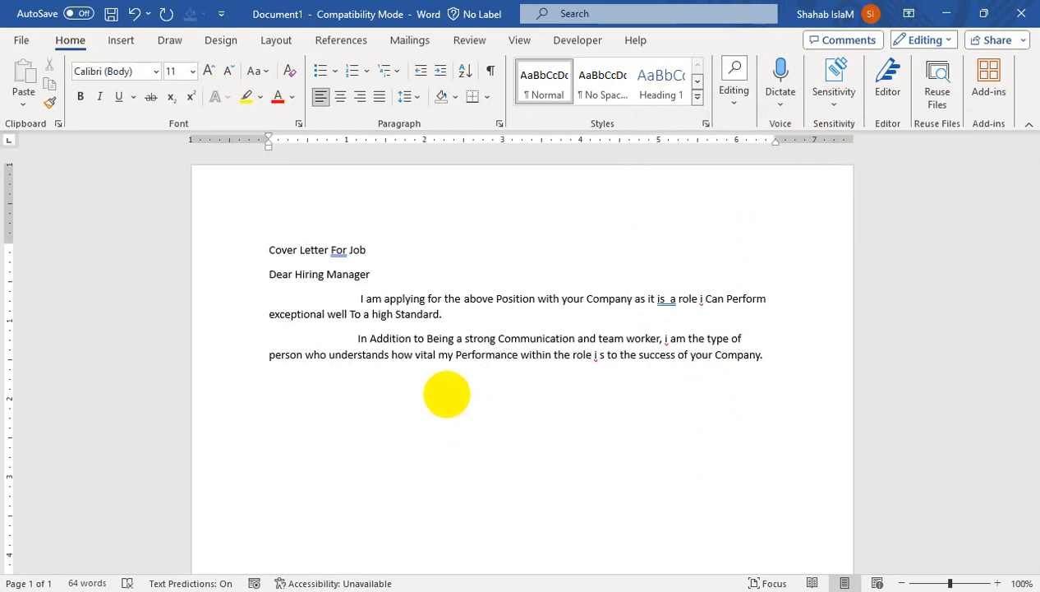
- Begin the third paragraph with "With my experience in this Task"
text(With my )
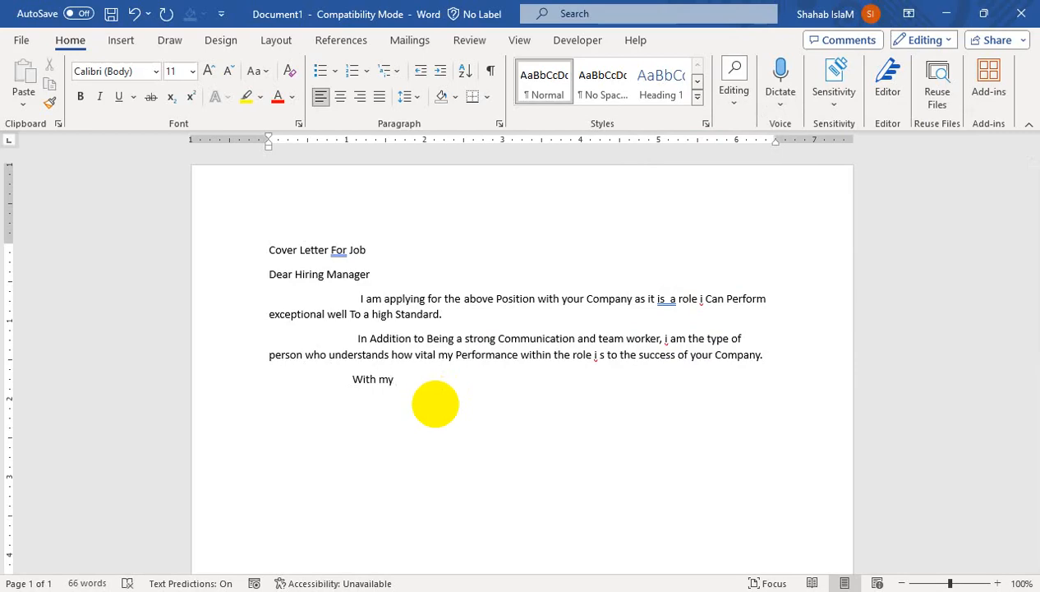
text(expoeri)
key(BackSpace)
key(BackSpace)
key(BackSpace)
text(erienin)
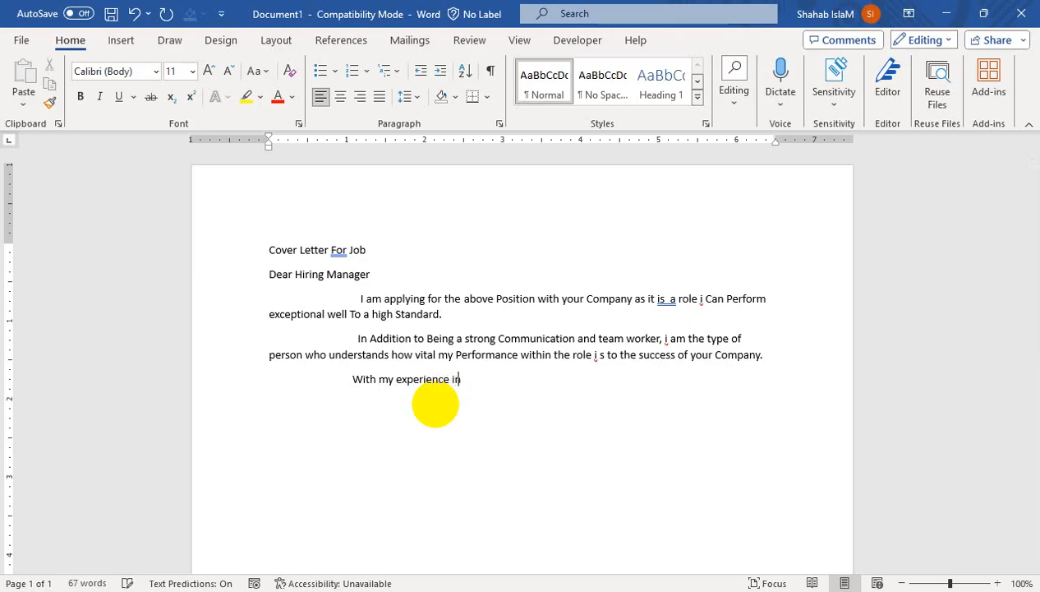
text( this Task)
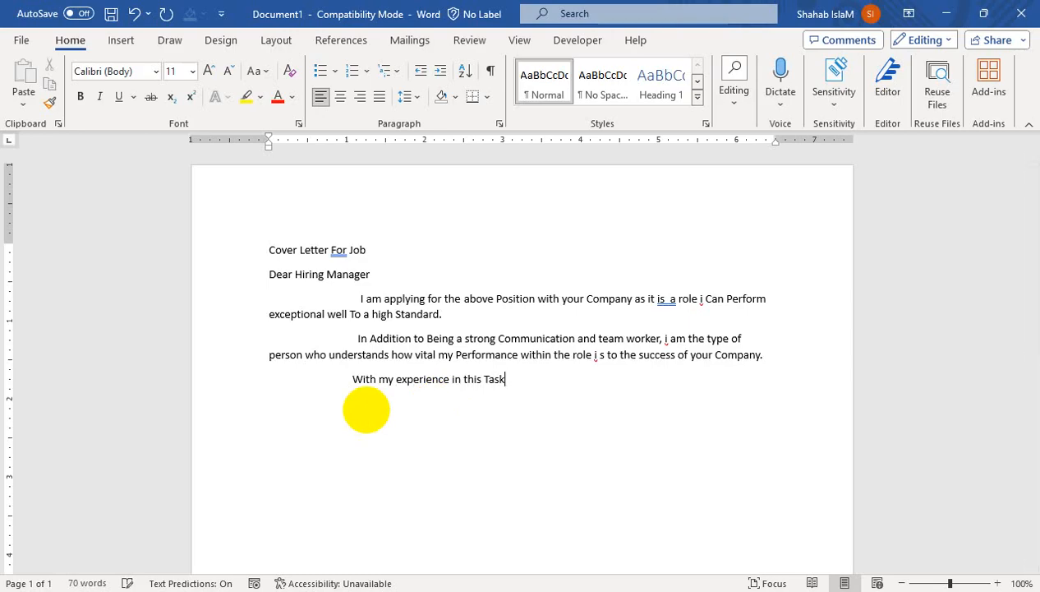
- Continue the third paragraph's sentence with ", i think i will be a"
text(, i t hink)
key(BackSpace)
key(BackSpace)
key(BackSpace)
key(BackSpace)
key(BackSpace)
text(hink i will be a)
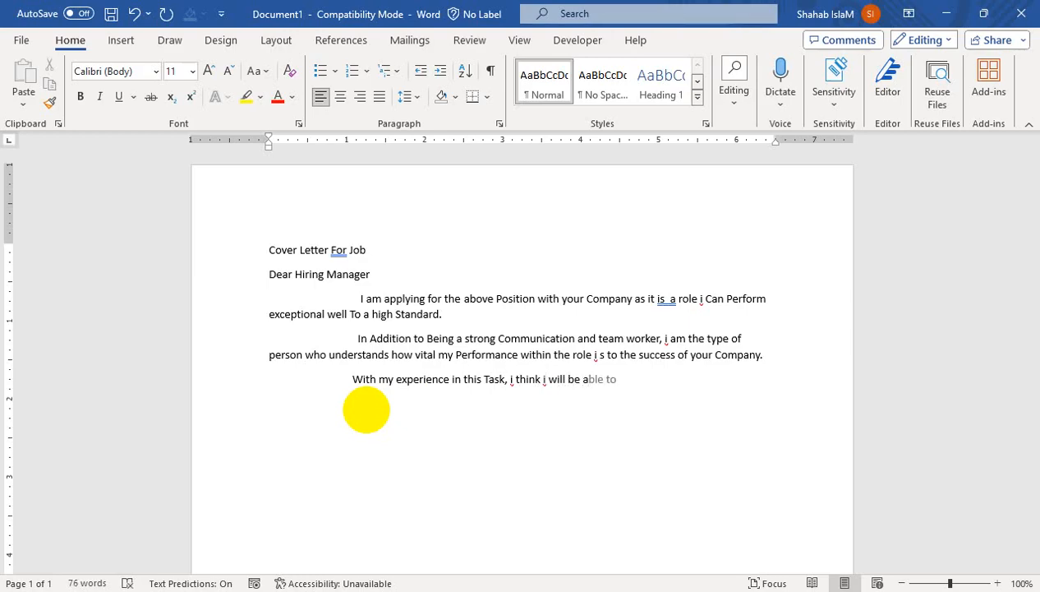
- Extend the sentence with "suitable Candidate of Your Company"
text( suitable)
key(BackSpace)
key(BackSpace)
text(le C)
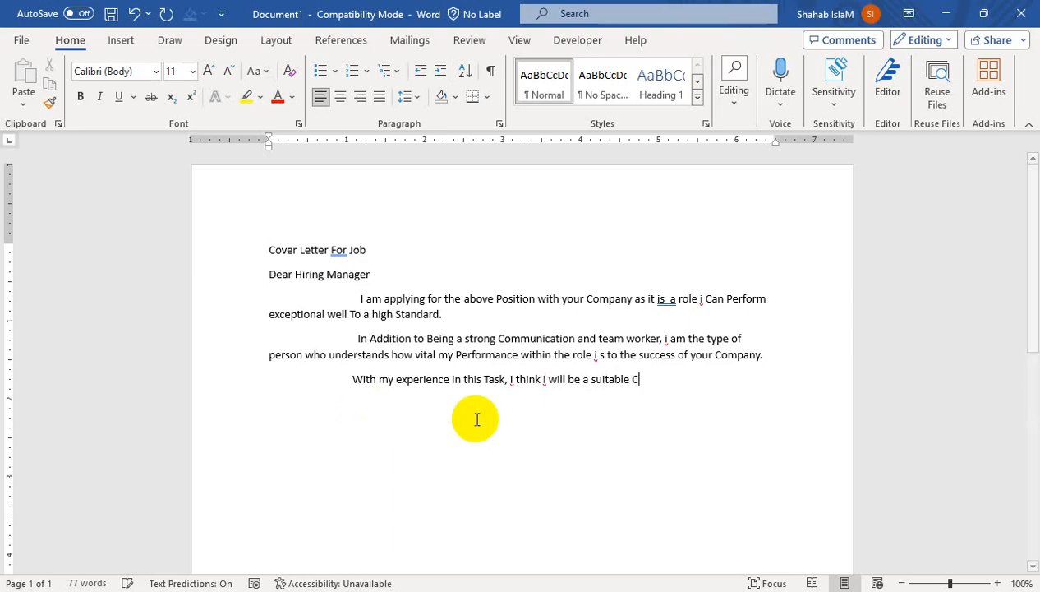
text(and)
key(BackSpace)
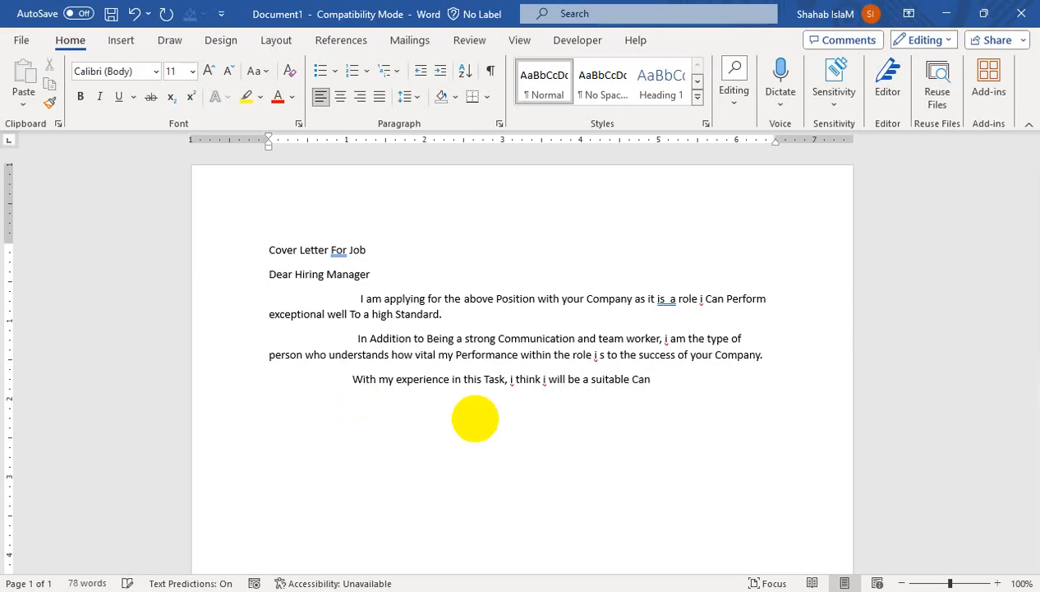
text(didate of Your Company)
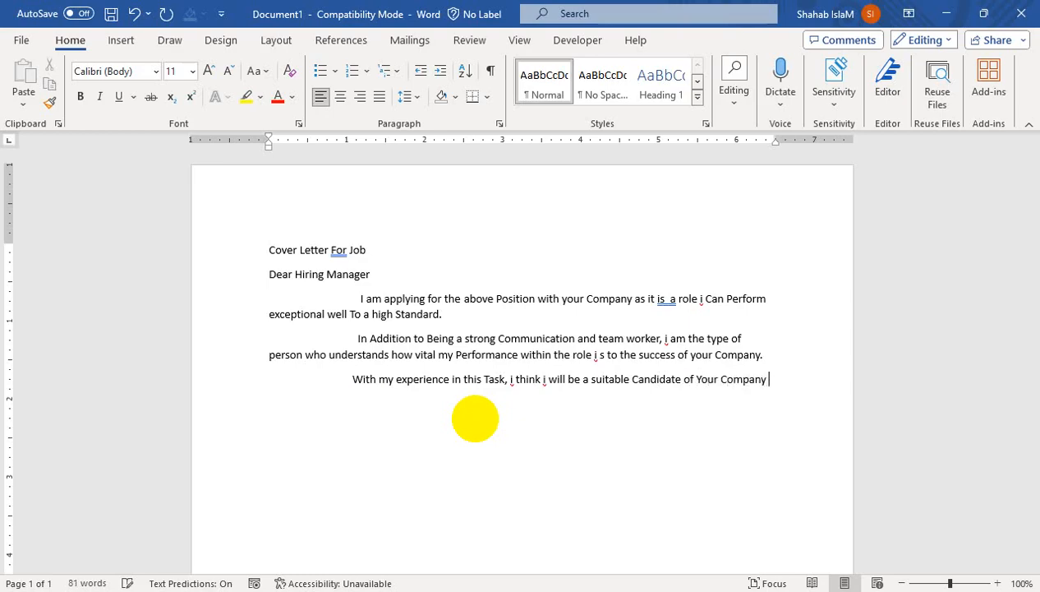
- Make the last word possessive as "Company's" and end the third paragraph with "requirements."
key(BackSpace)
text('s)
text( re)
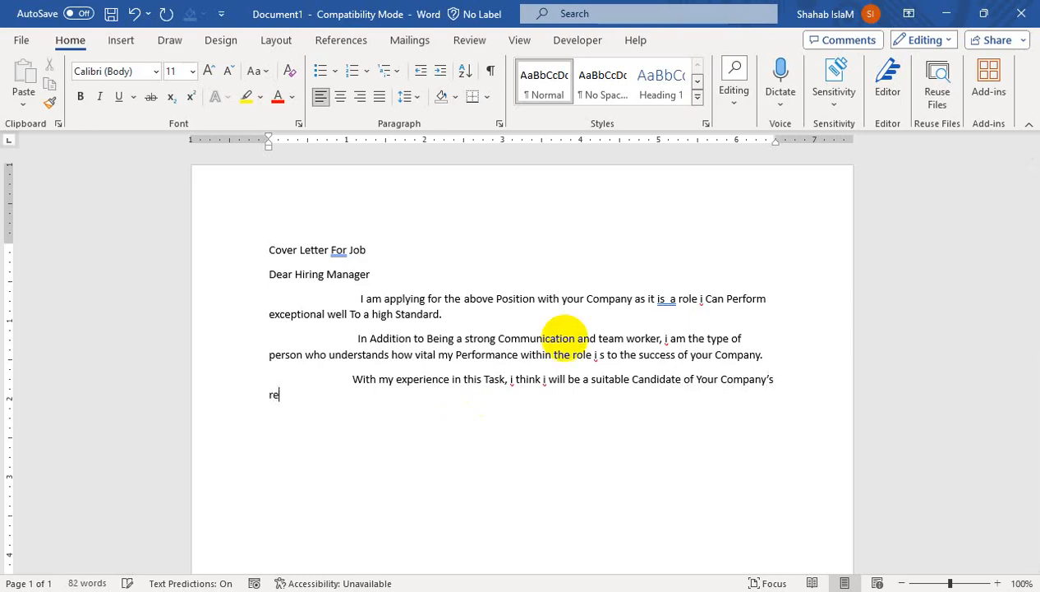
text(quirements)
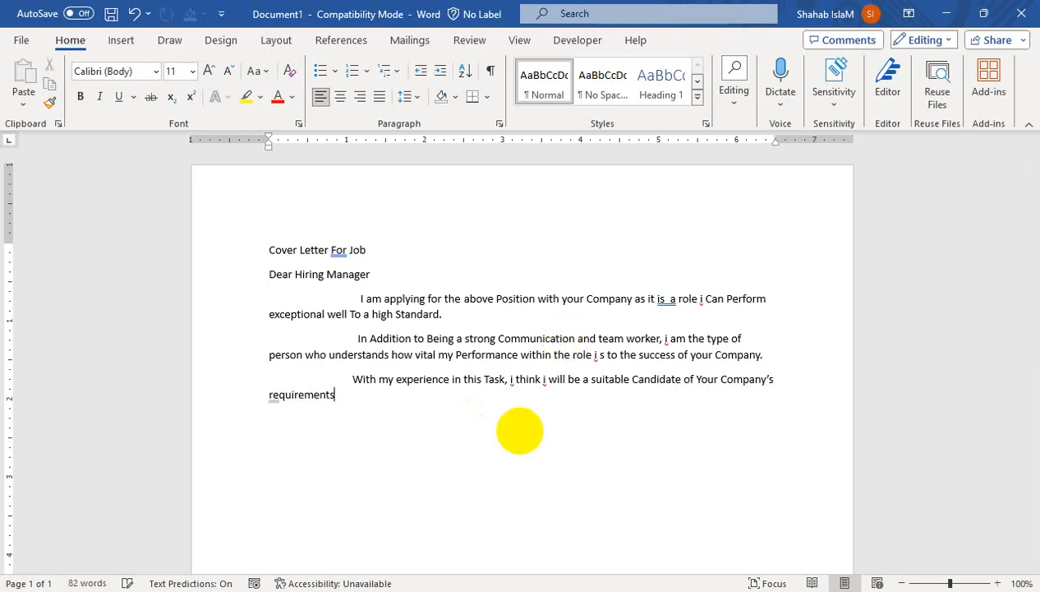
text( .)
- Add an unindented paragraph reading "Please Find Attached my Resume For Your Reference." and start another paragraph below it
text(Please )
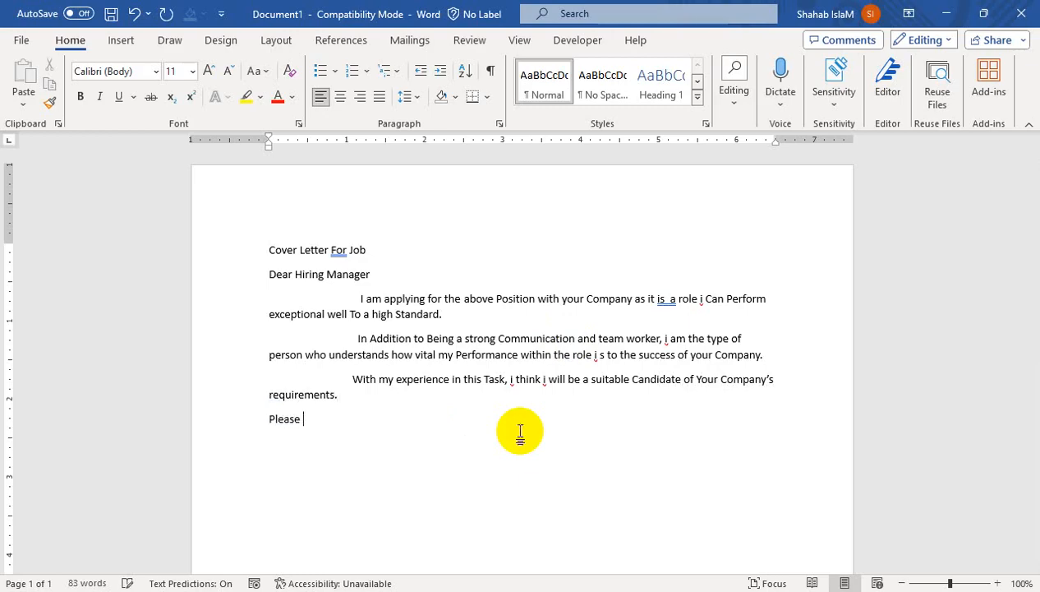
text(Find Attached my Resume )
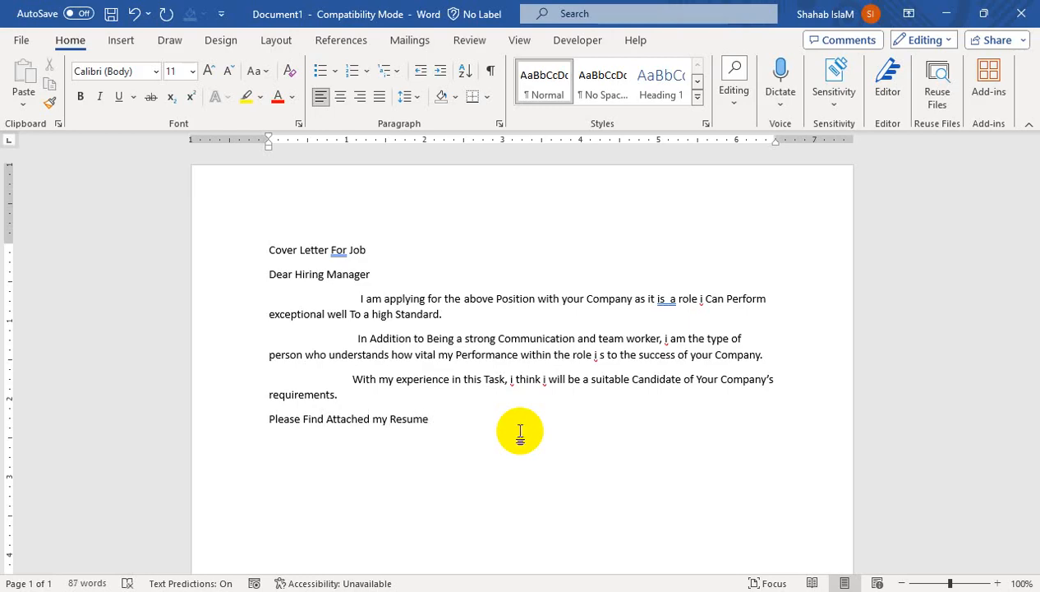
text(For Your)
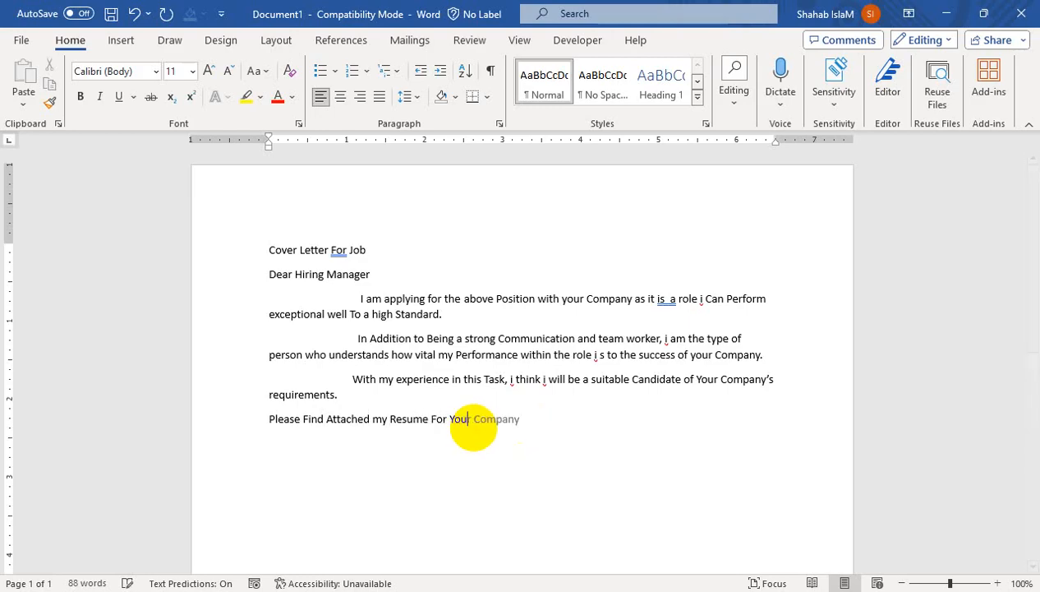
text( Reference )
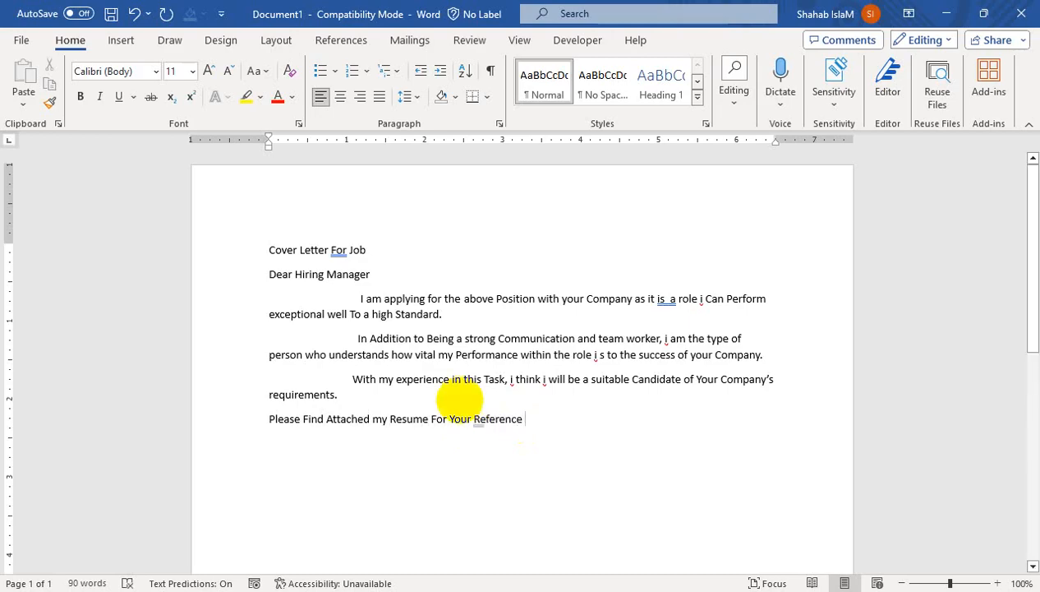
text(.)
key(Return)
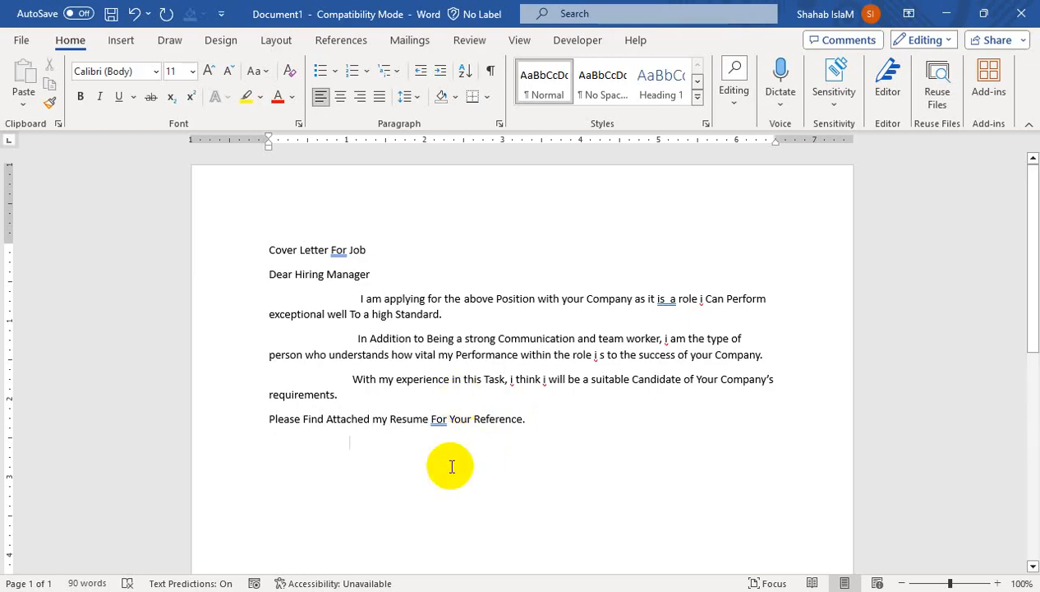
- Begin the final paragraph, indented, with "If i success in my application"
text(if i)
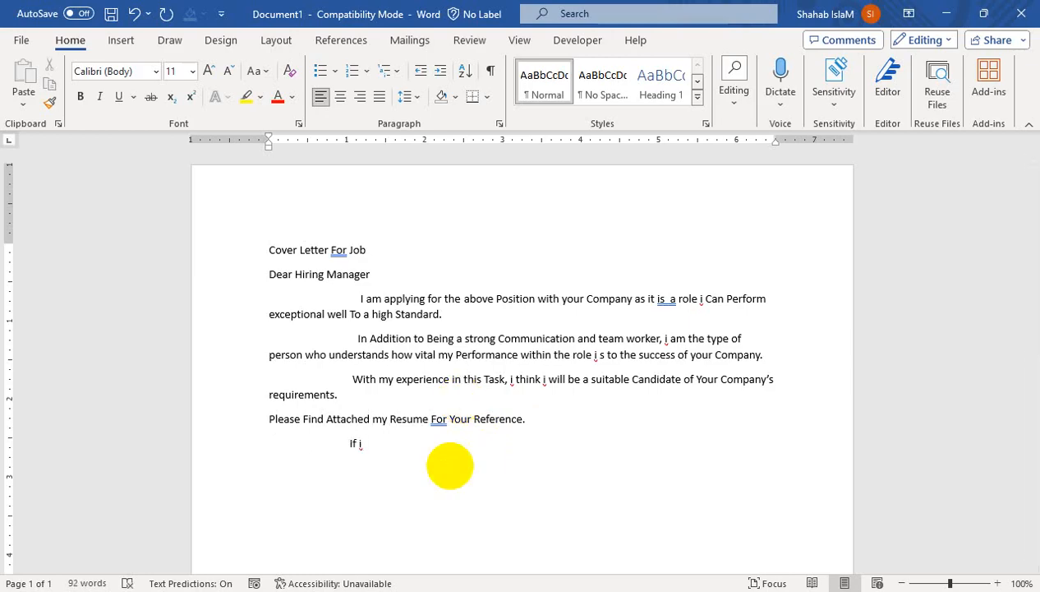
text( success in my app)
key(Tab)
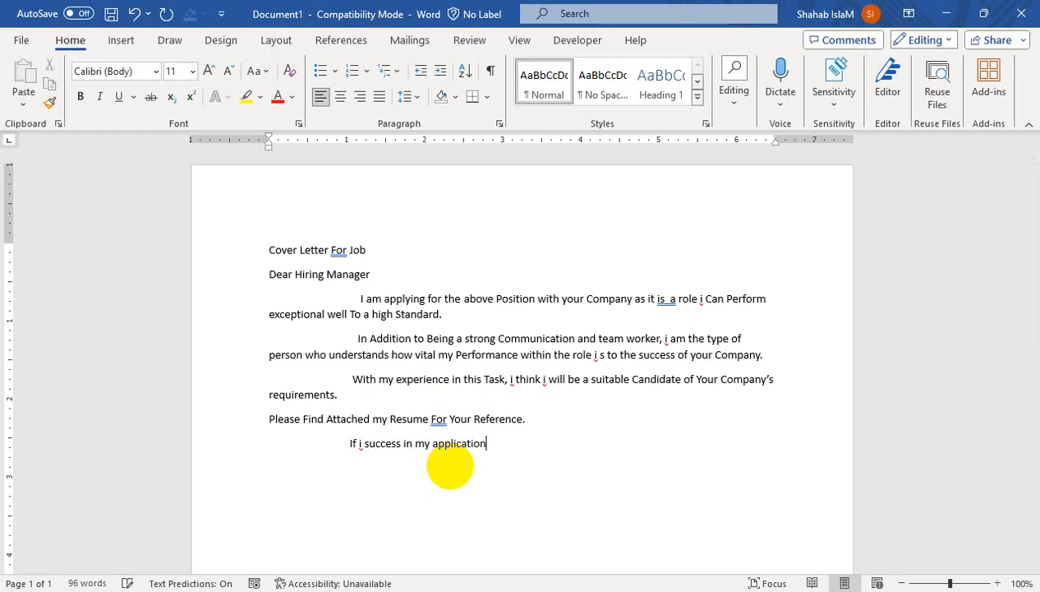
- Change "success" to "succeed" in the final paragraph and add a comma after "application"
click(400, 444)
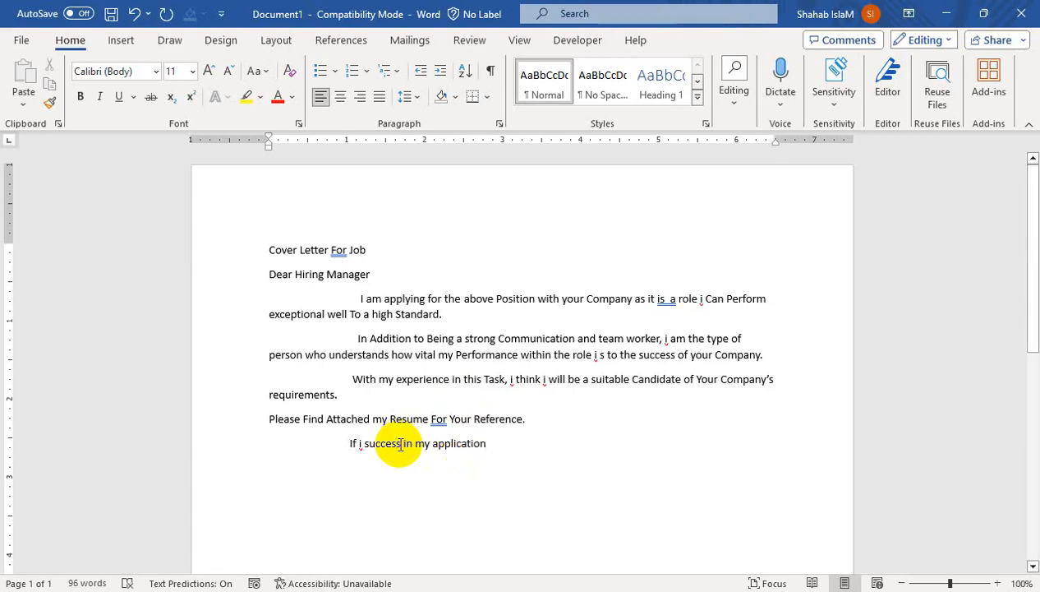
key(BackSpace)
key(BackSpace)
text(ed)
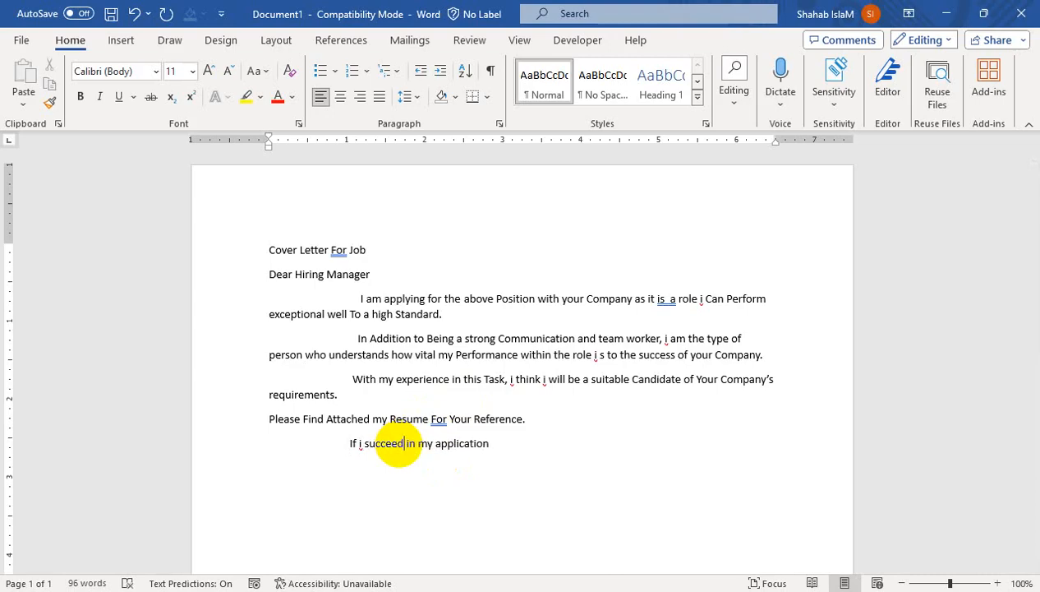
key(End)
text(, )
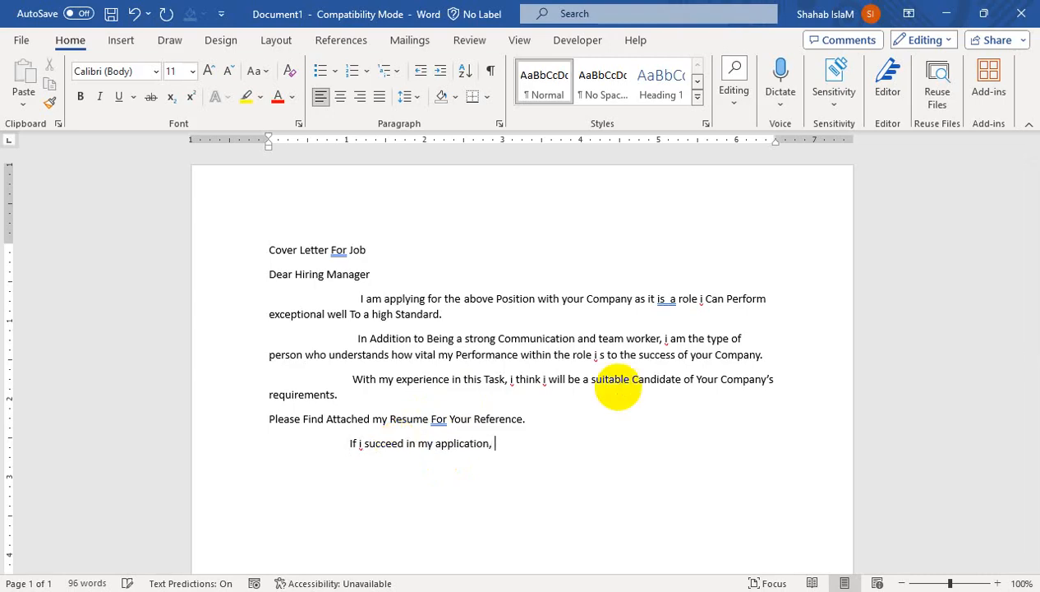
- Continue the final paragraph with "i assure You"
text(i as)
text(uure)
key(BackSpace)
key(BackSpace)
key(BackSpace)
key(BackSpace)
key(BackSpace)
text(sure  You)
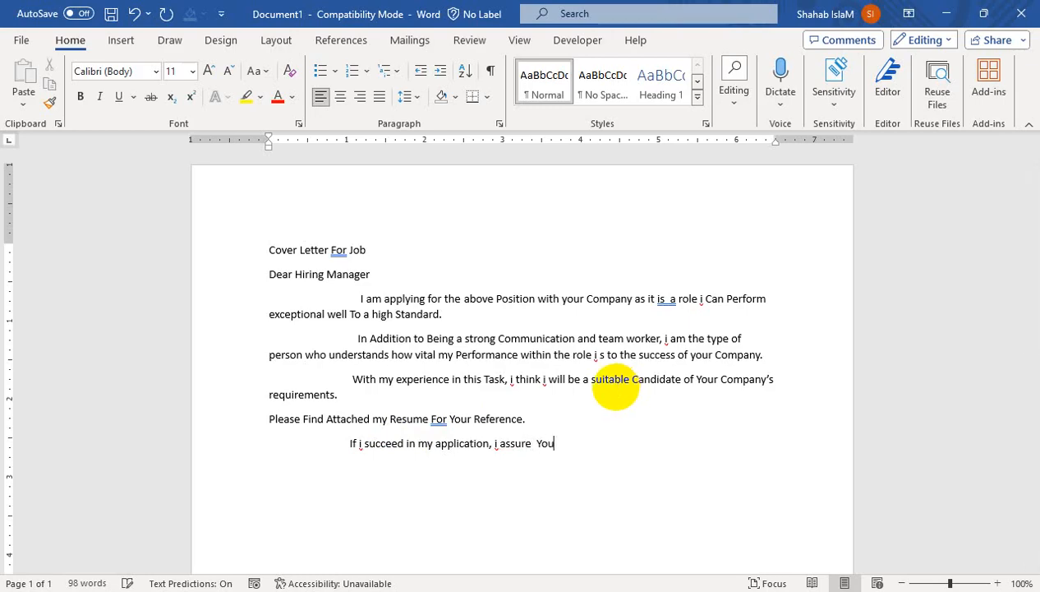
- Extend the final paragraph's sentence with "That i will Perform all my duties"
text(The)
key(BackSpace)
key(BackSpace)
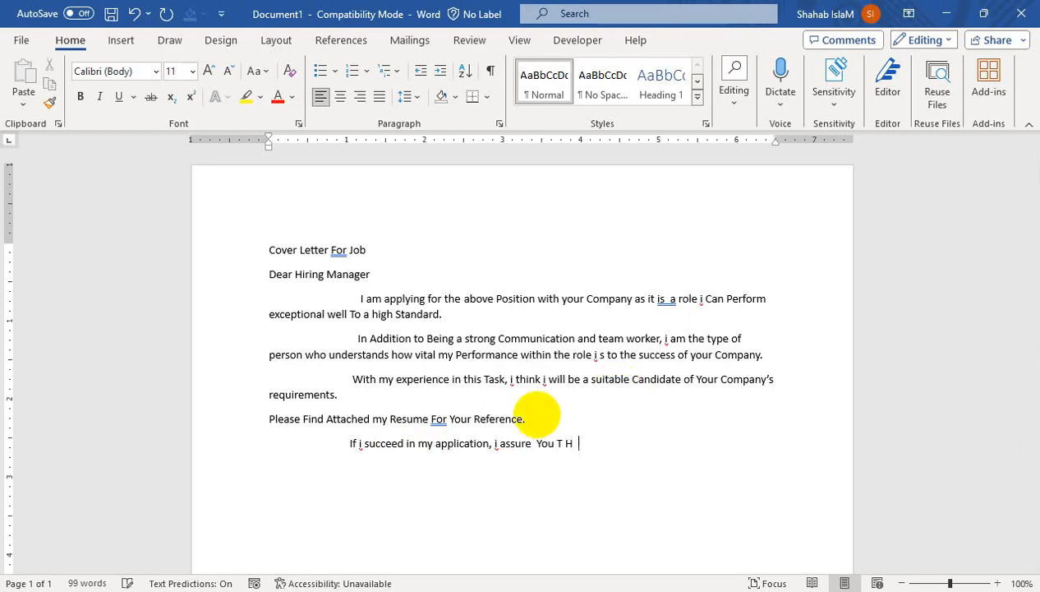
text(hat i)
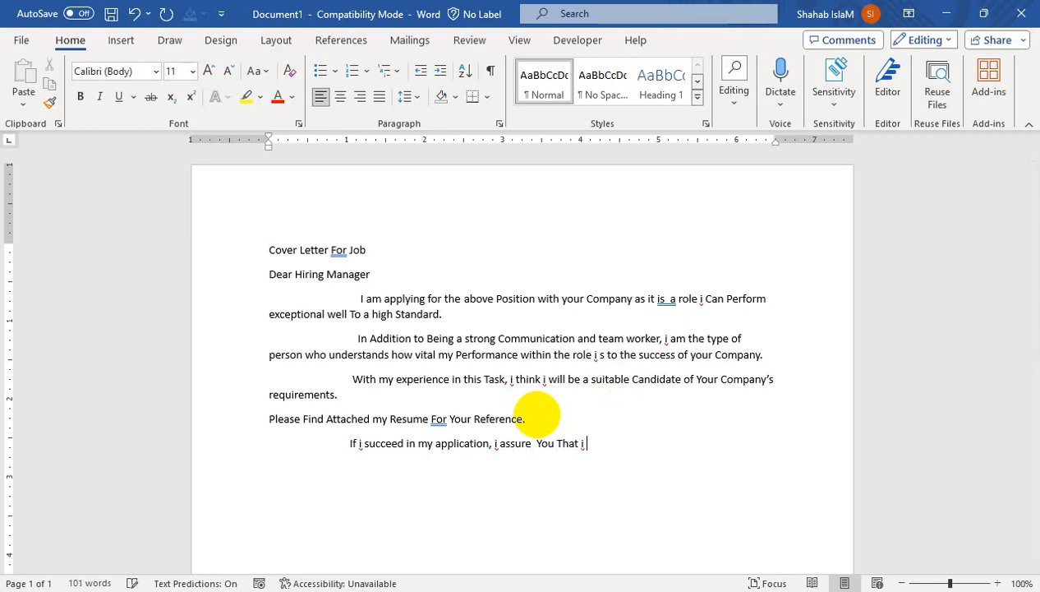
text( will)
text( Perofrm)
text( all)
text( my )
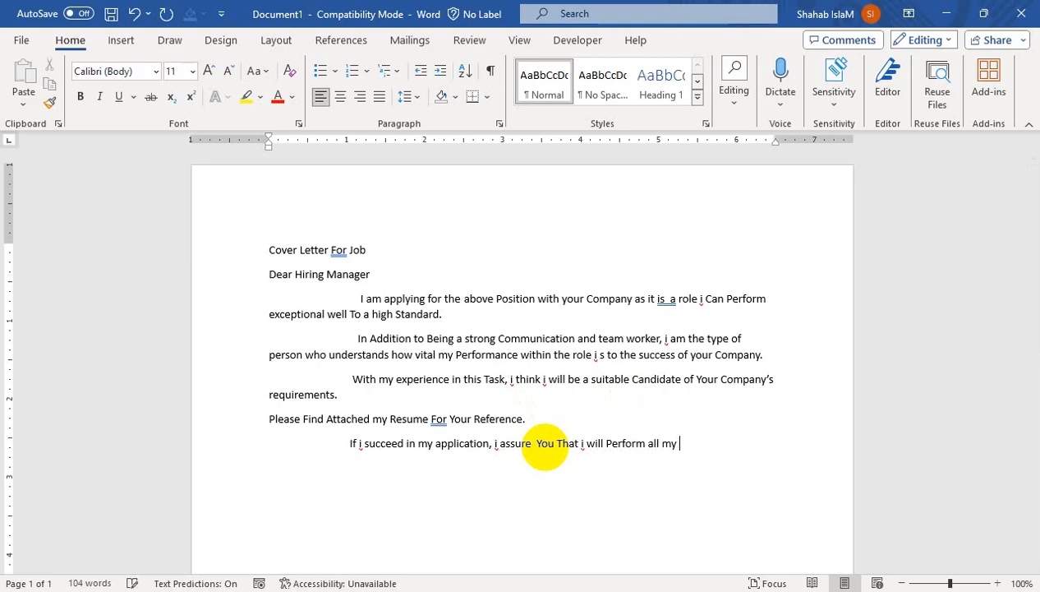
text(duties)
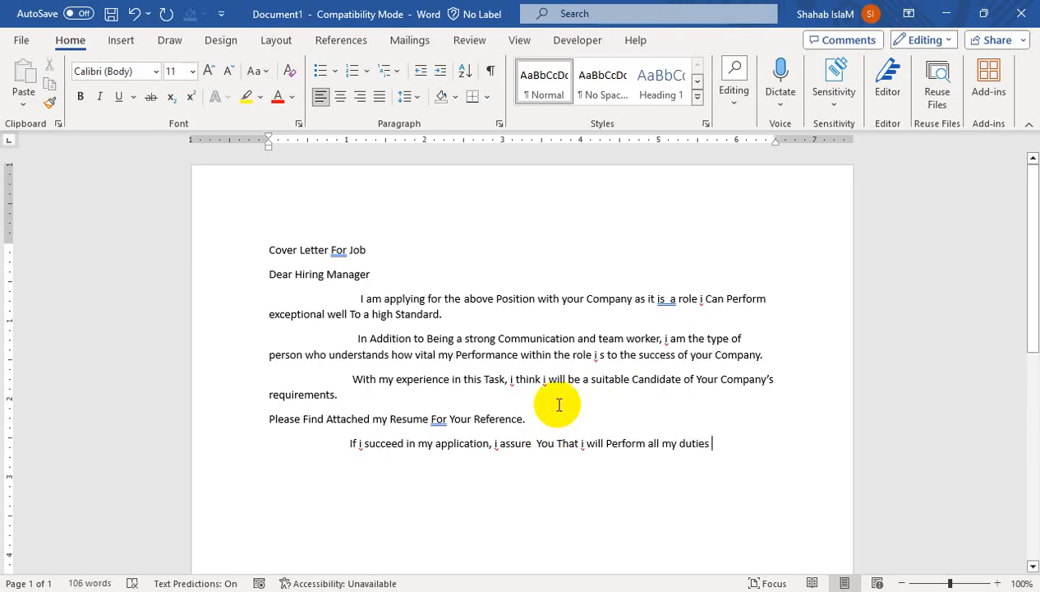
- Continue the sentence with "to an exemplary standard to quickly become"
text(  to )
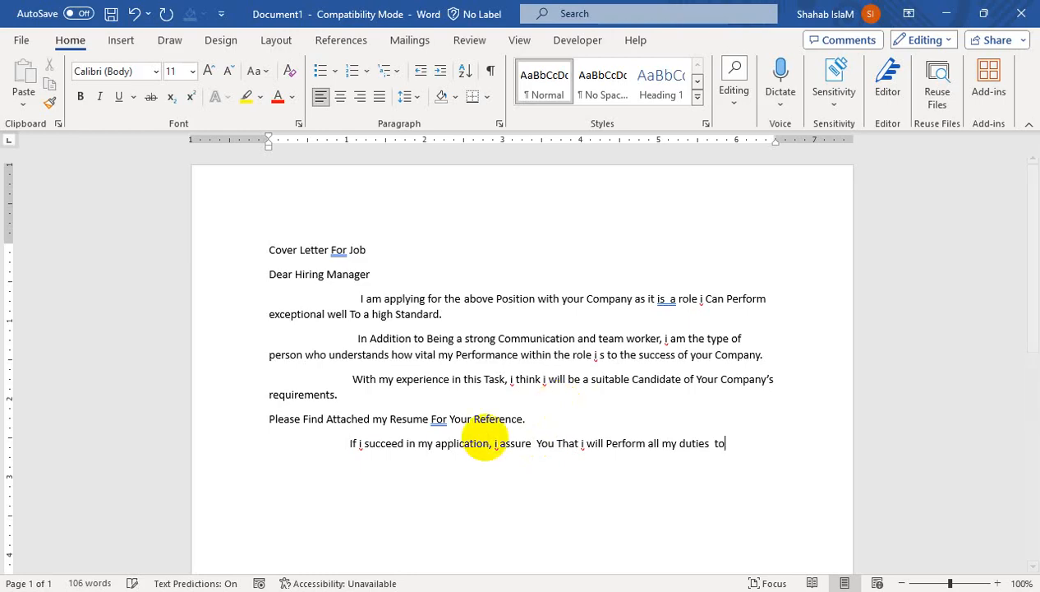
text(an e)
text(xampla)
text(ry )
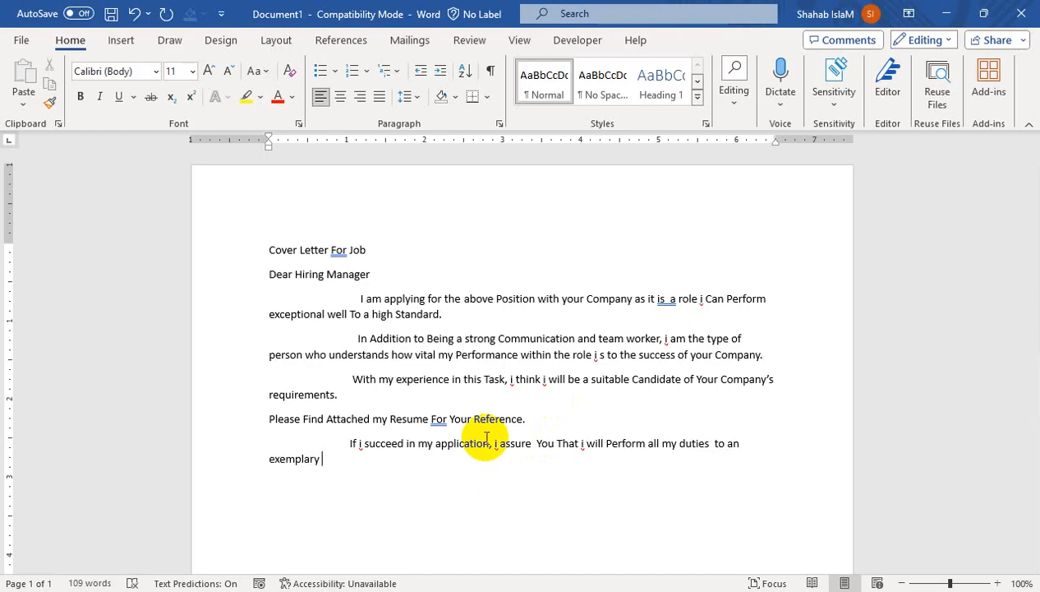
text(standa)
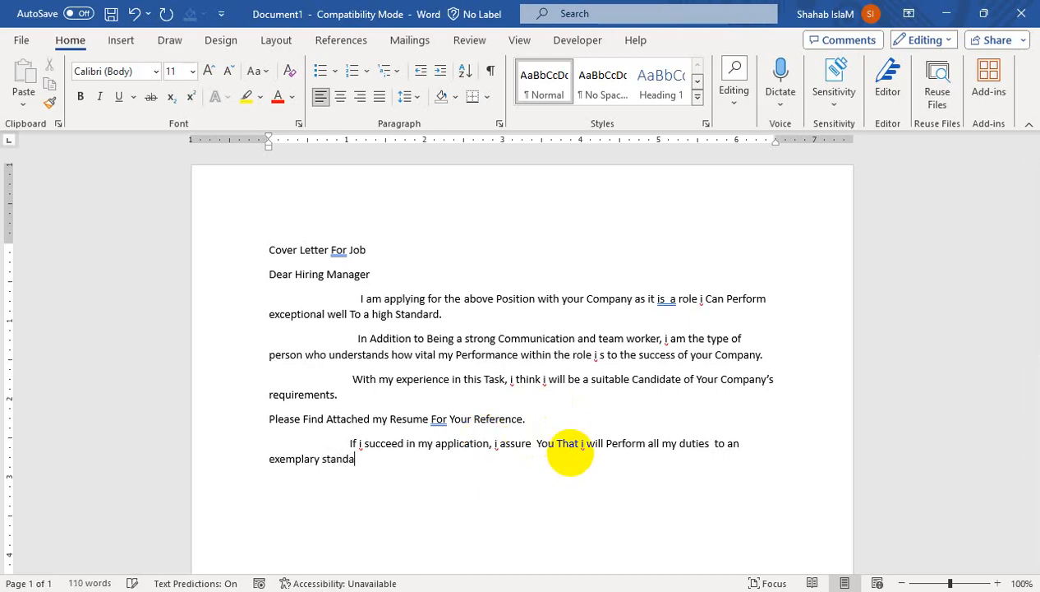
text(rd to quickly become)
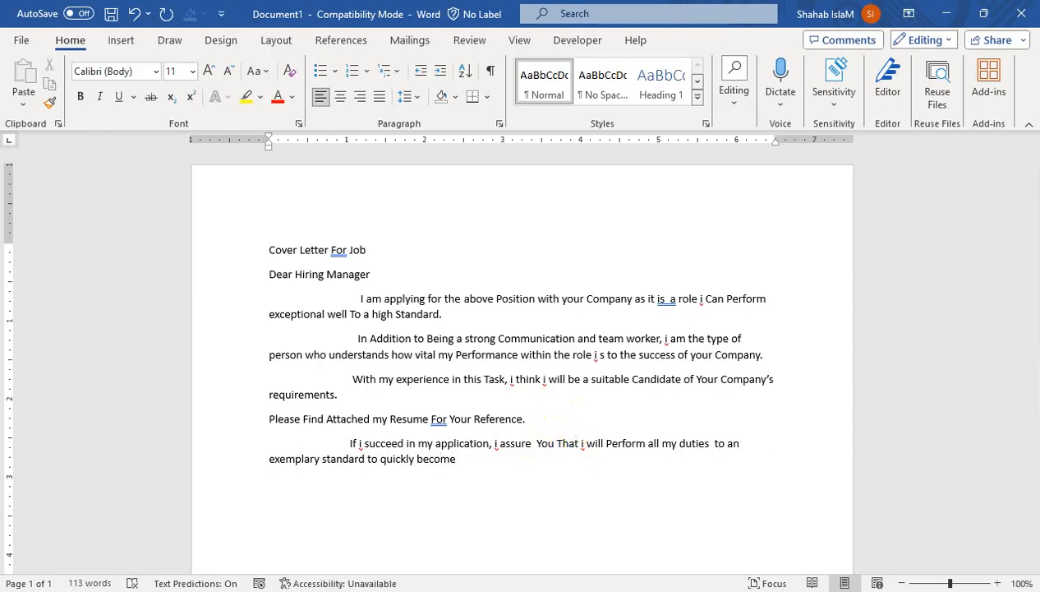
- Continue the final paragraph's sentence with "a team member who contributes"
text( a te)
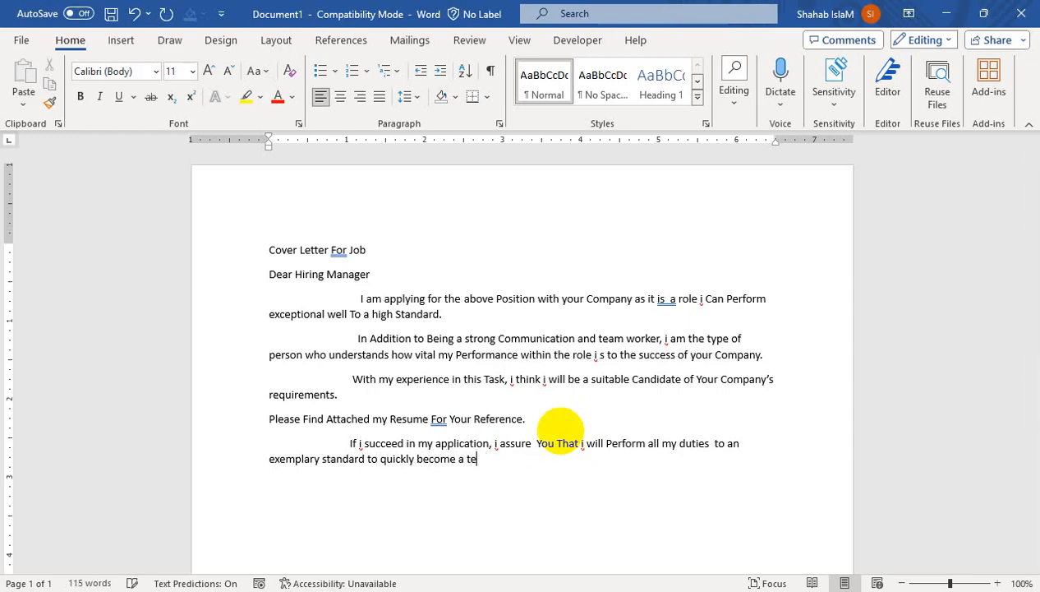
text(am member whi)
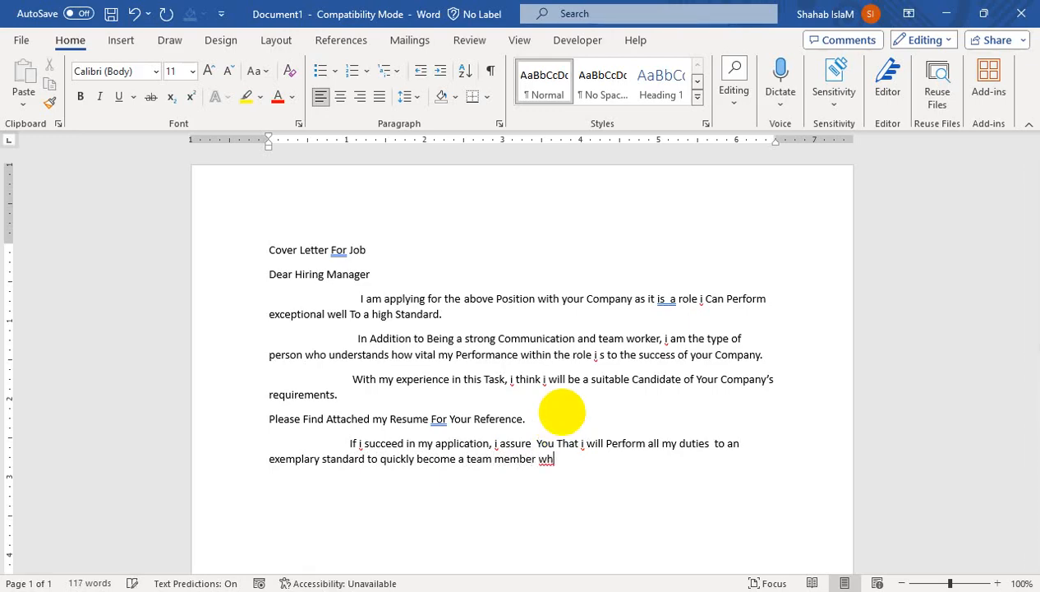
key(BackSpace)
text(o contributes )
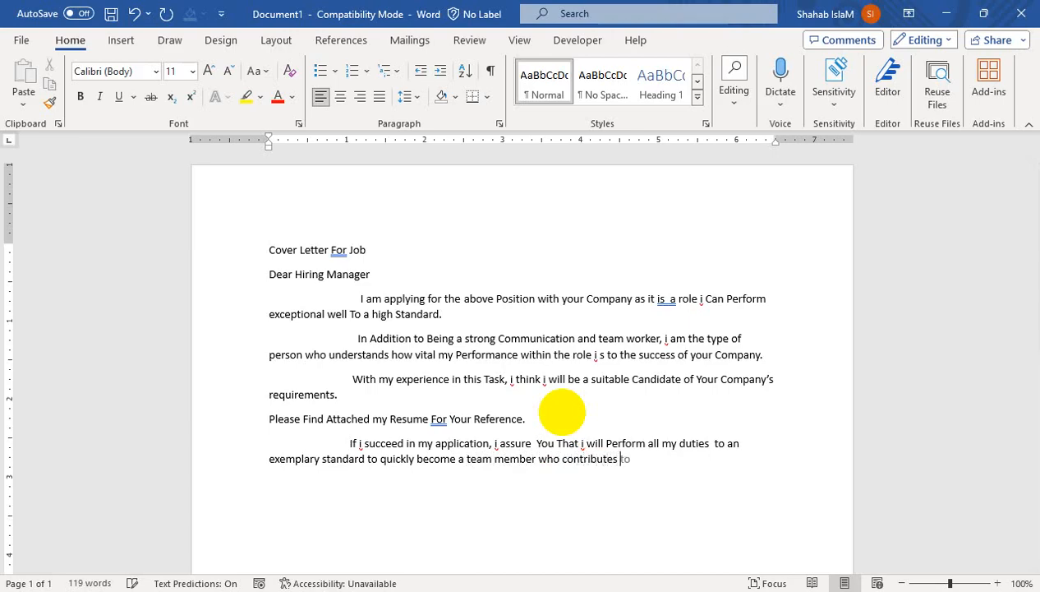
- Extend the sentence with the word "positively", correcting its misspelled, split form with the spelling suggestion
text(pos)
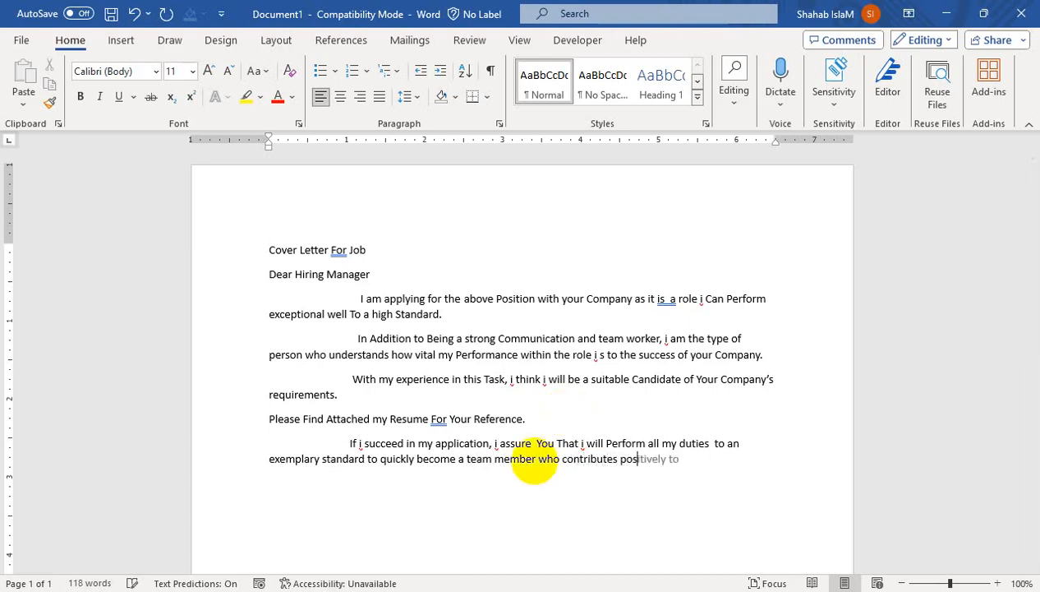
text(itivel y)
right_click(653, 458)
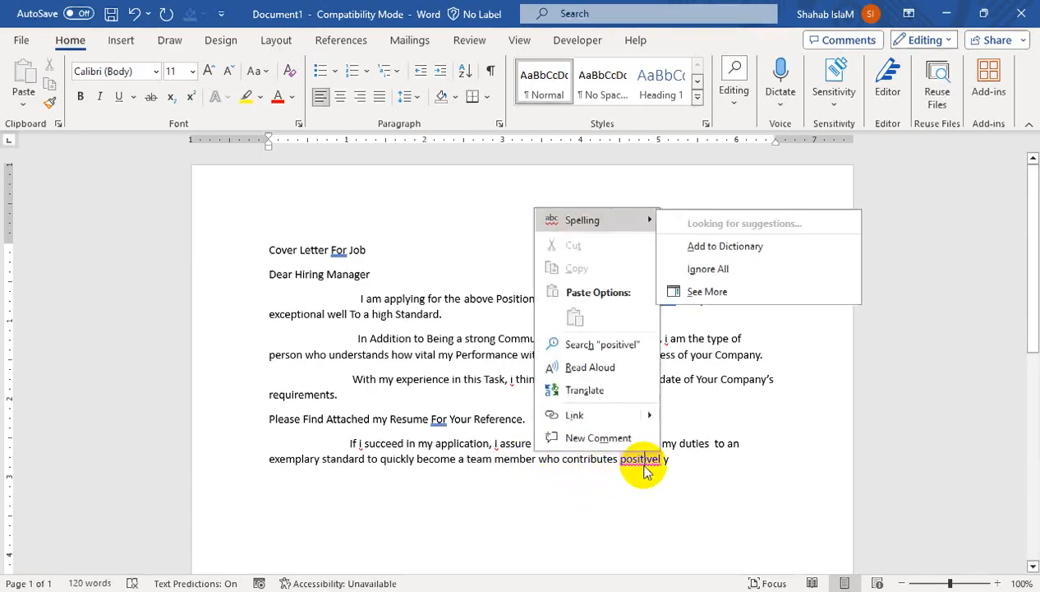
click(705, 255)
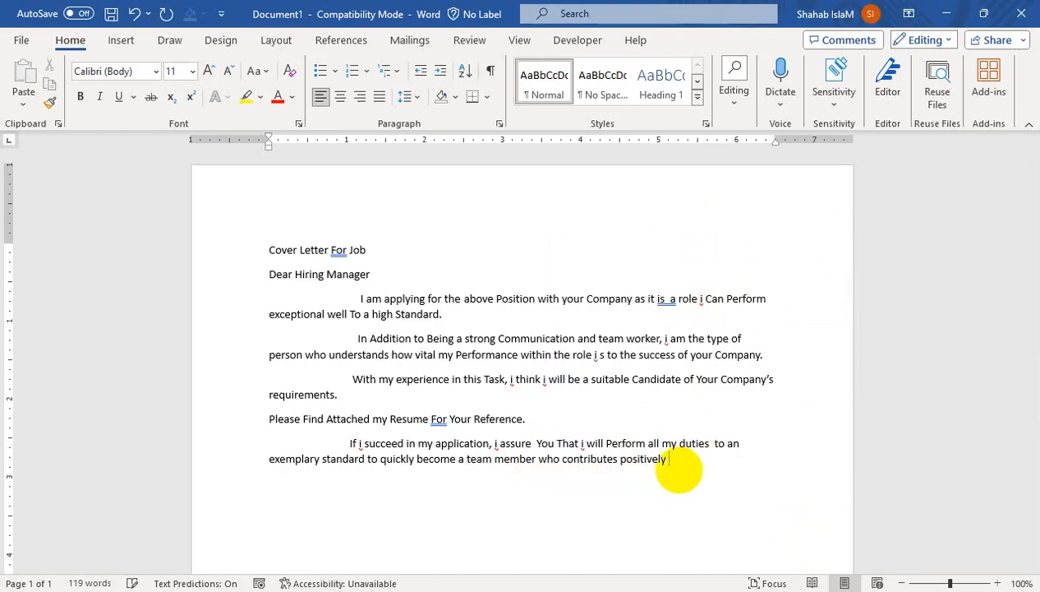
- Continue the sentence with "to the organization's" and start a new paragraph below it
key(BackSpace)
text(to th)
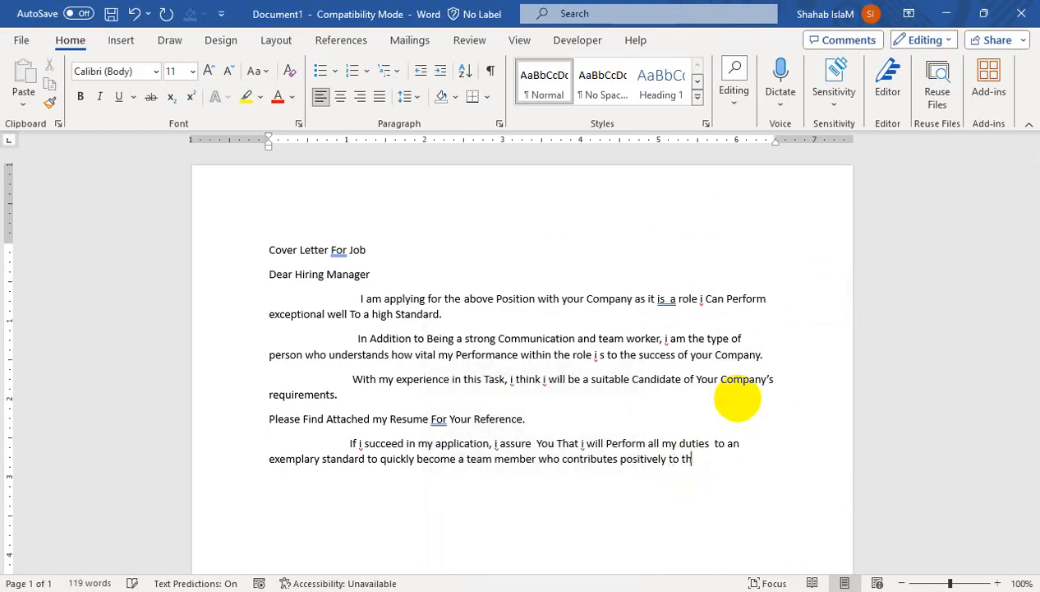
text(e organ)
text(ia)
text(a)
text(tion)
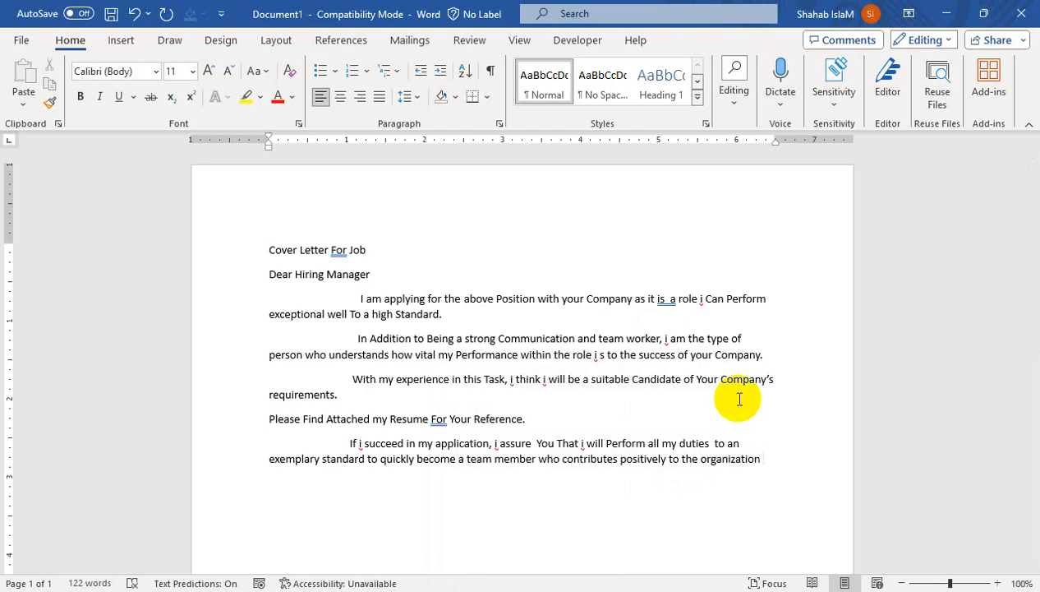
key(BackSpace)
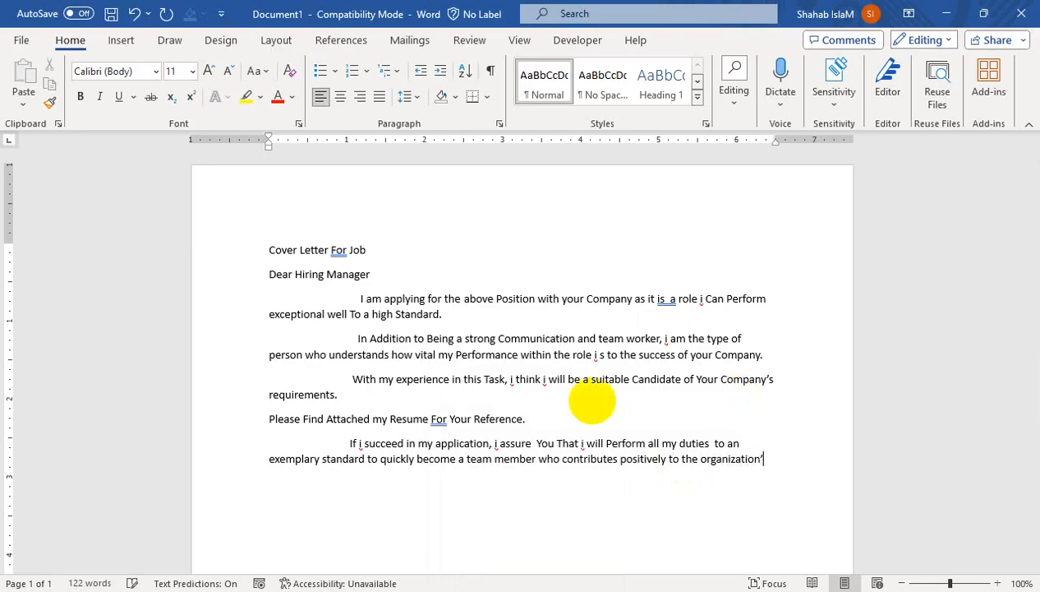
text('s)
key(Return)
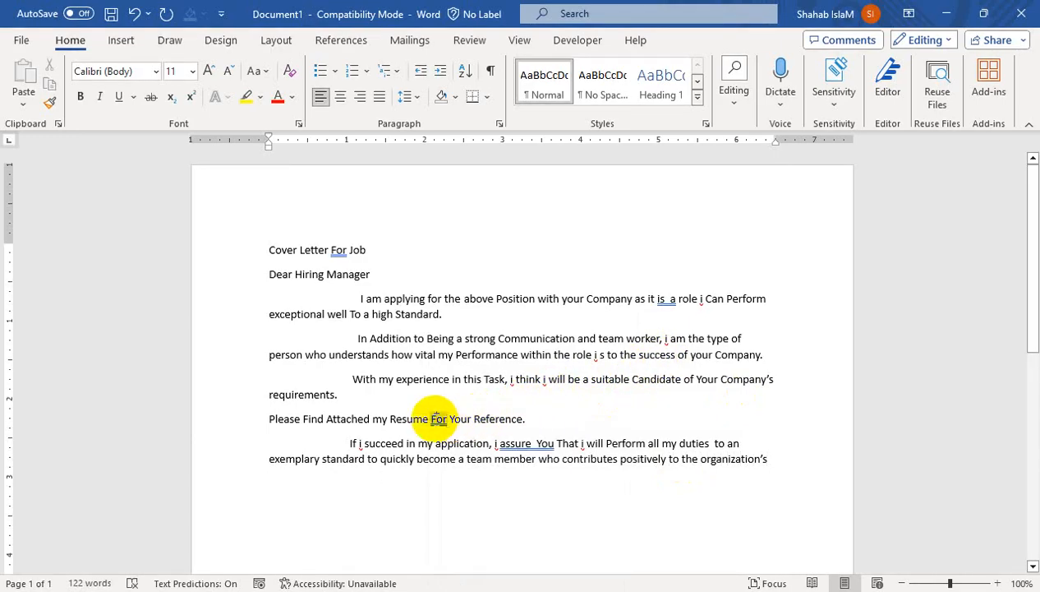
- Correct the flagged grammar: lowercase "for" in the resume line, single spaces in "assure You" and "duties to", and a period after "organization's"
right_click(438, 418)
click(493, 204)
right_click(549, 440)
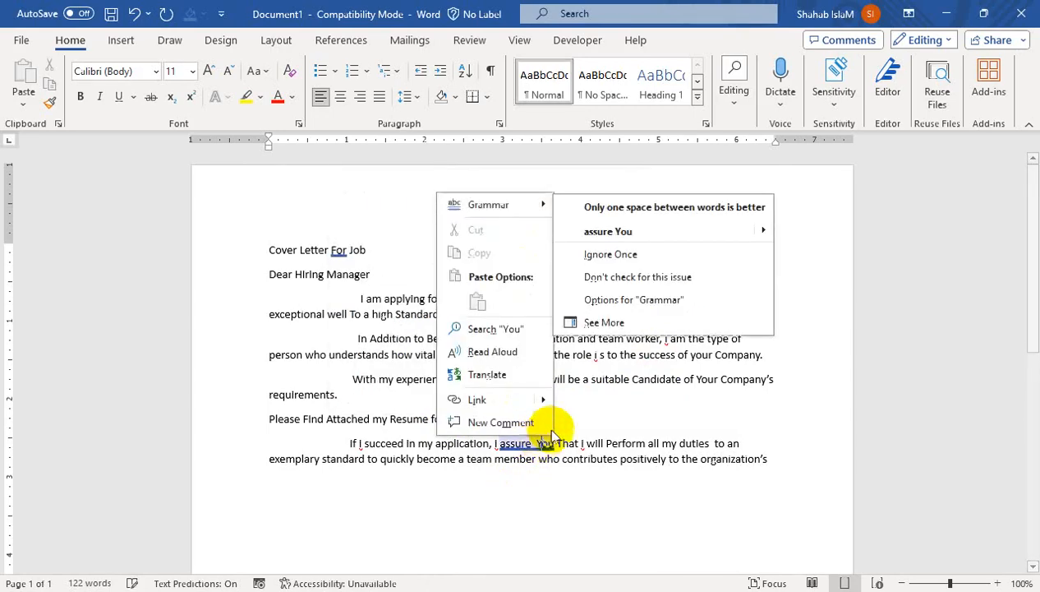
click(608, 232)
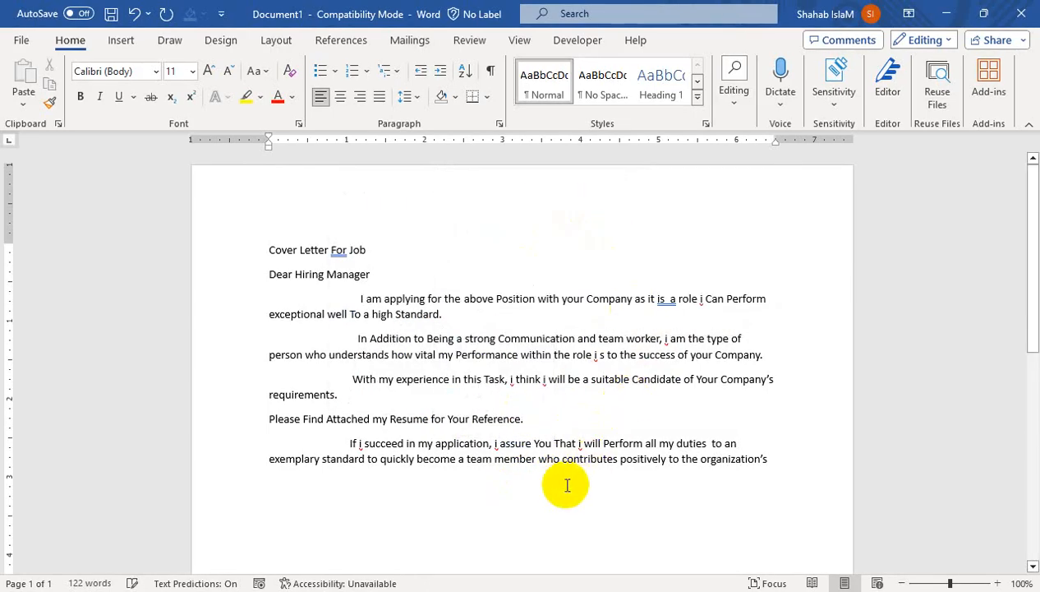
right_click(688, 444)
click(720, 232)
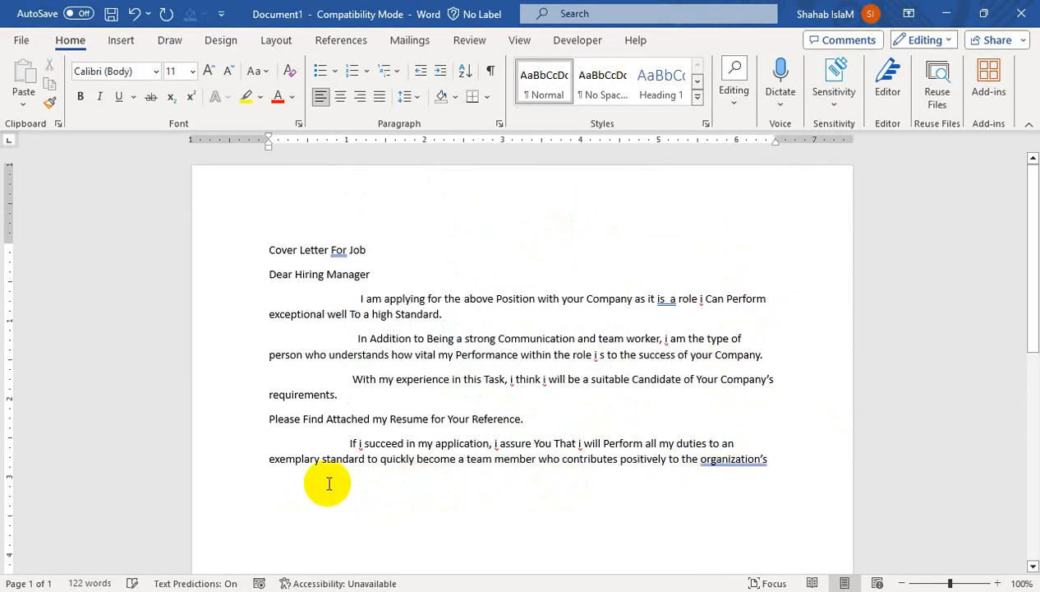
right_click(737, 457)
click(821, 247)
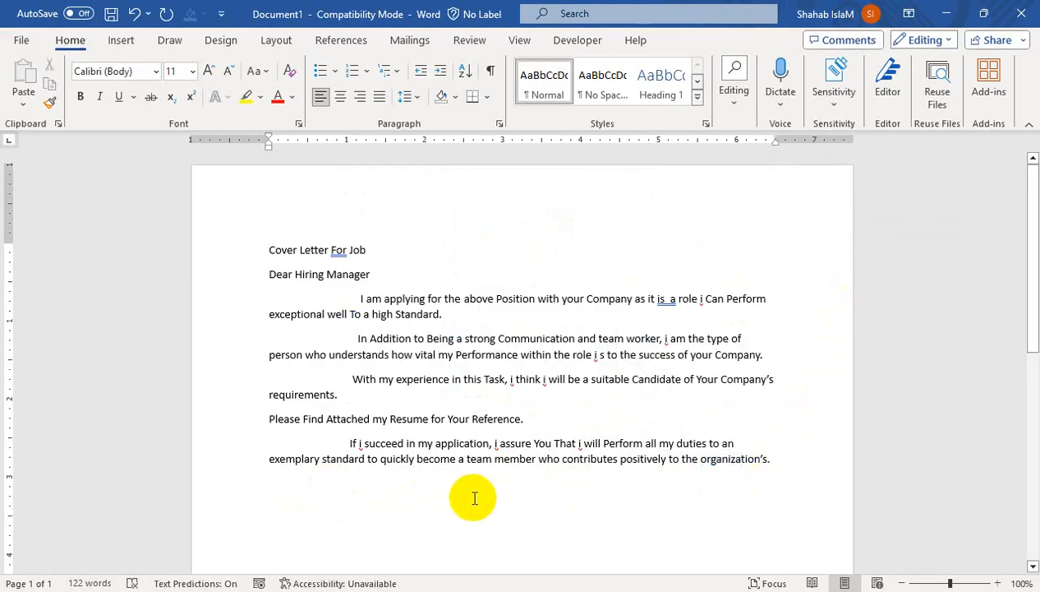
- Add the line "Objectives." and a closing line "Thanks'" below the final paragraph, using the suggested spelling
text(Ob)
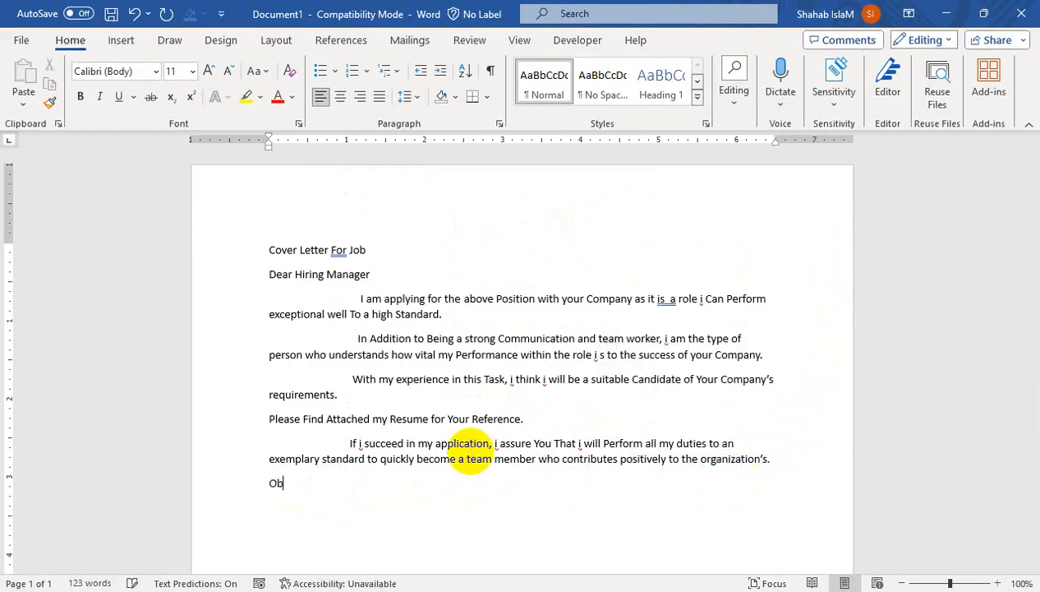
text(jectives.)
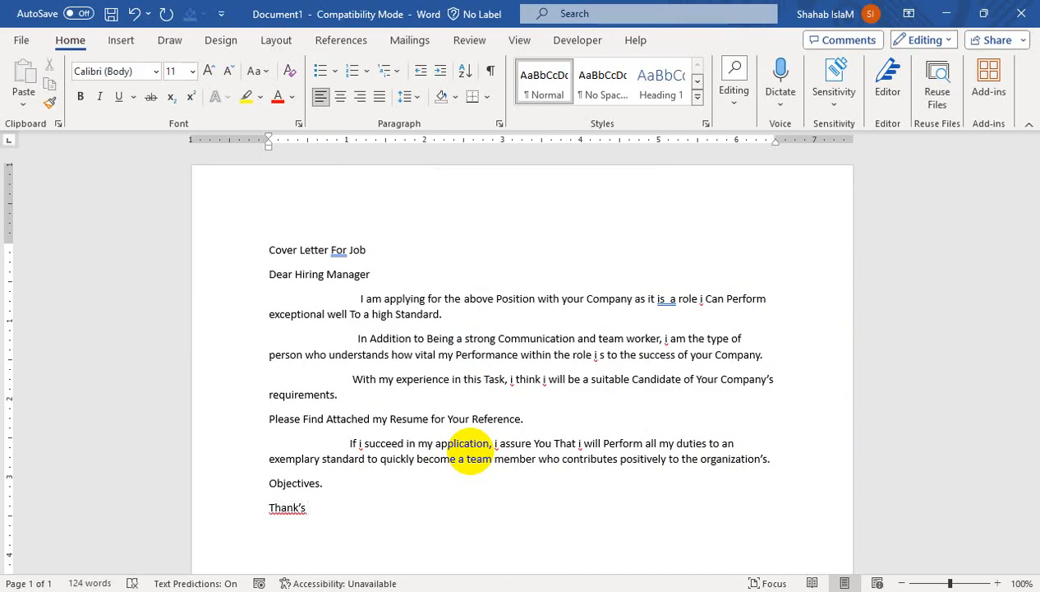
right_click(283, 507)
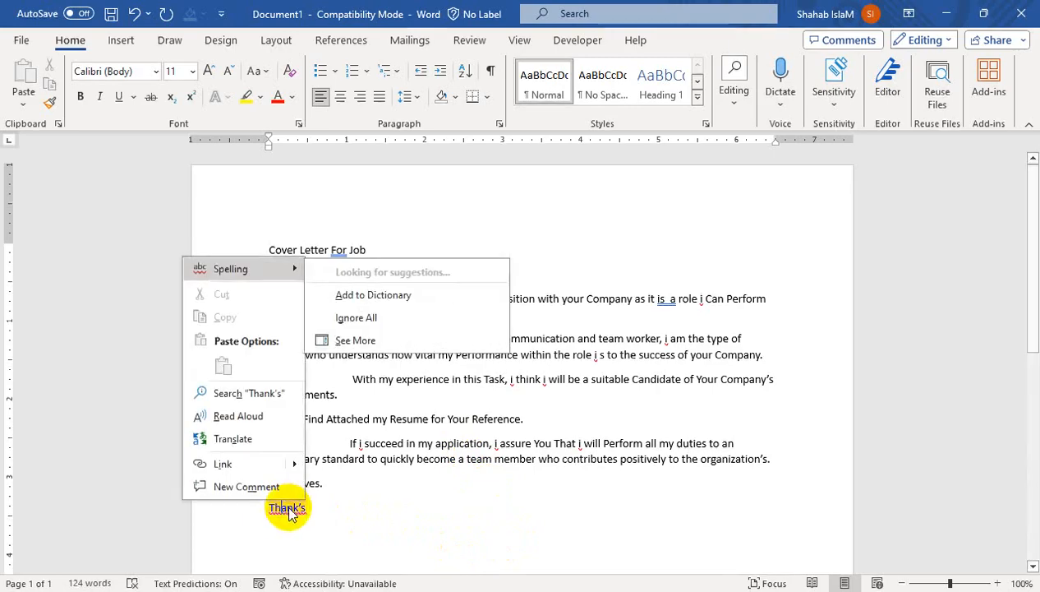
click(353, 271)
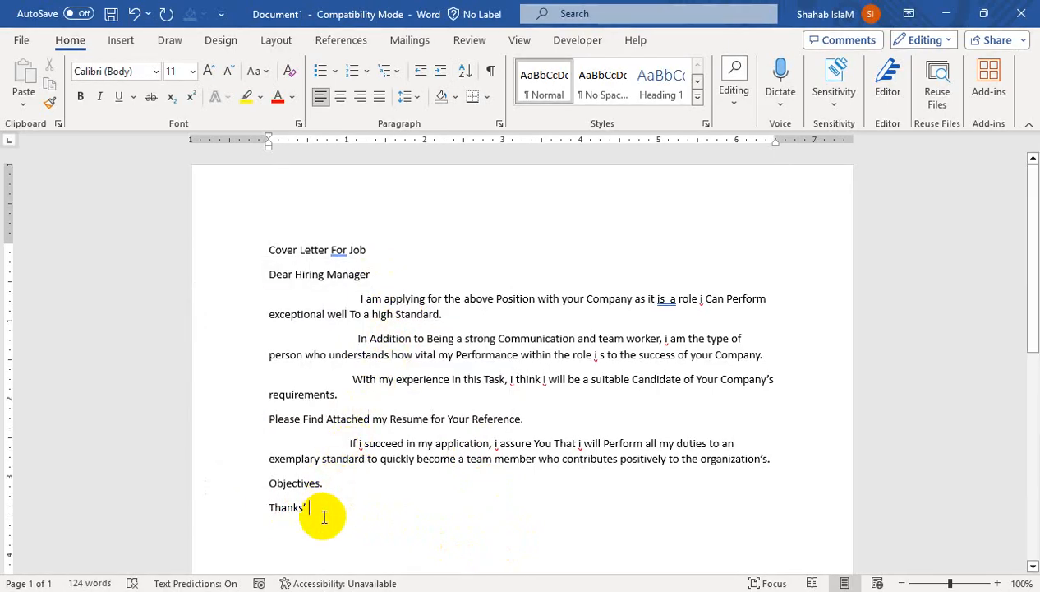
- Below a blank line, add the lines "Name", "Mobile No.", "Email ID" and "Location" and apply the No Spacing style to them
key(Return)
key(Return)
text(Namr)
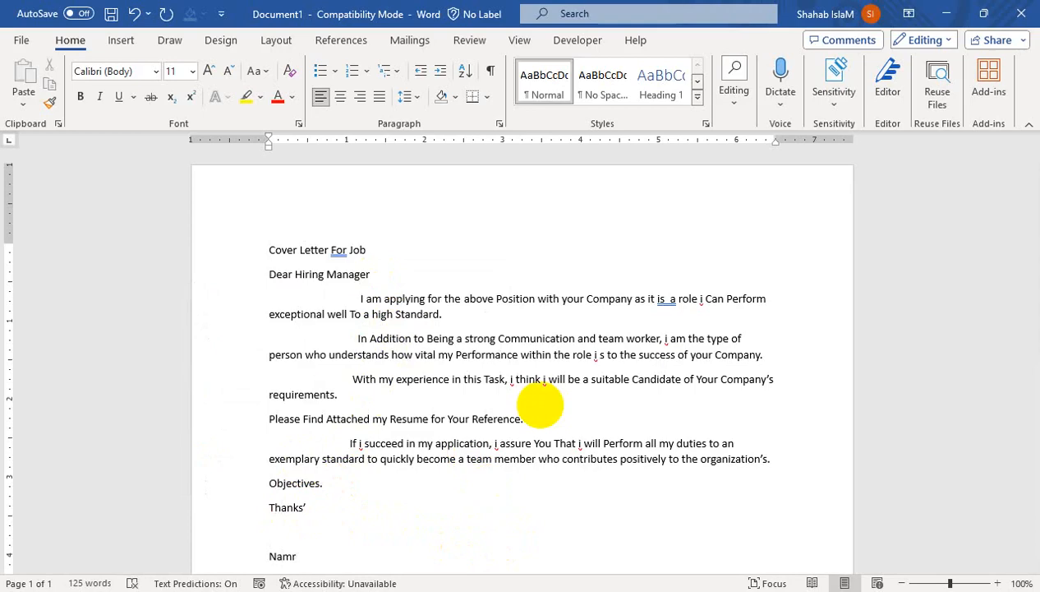
key(BackSpace)
text(e)
key(Return)
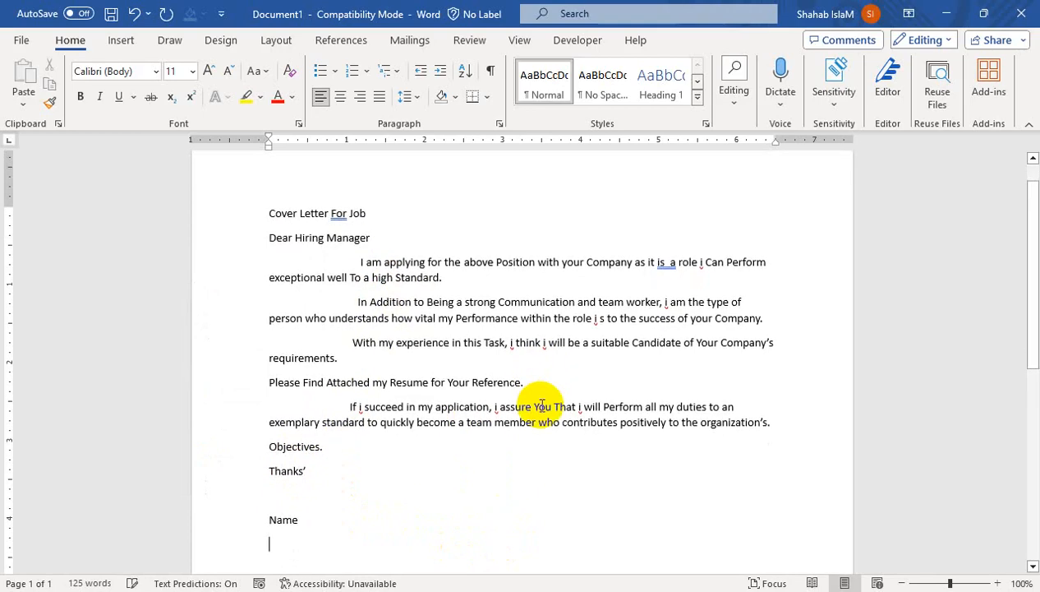
text(Mobile No.)
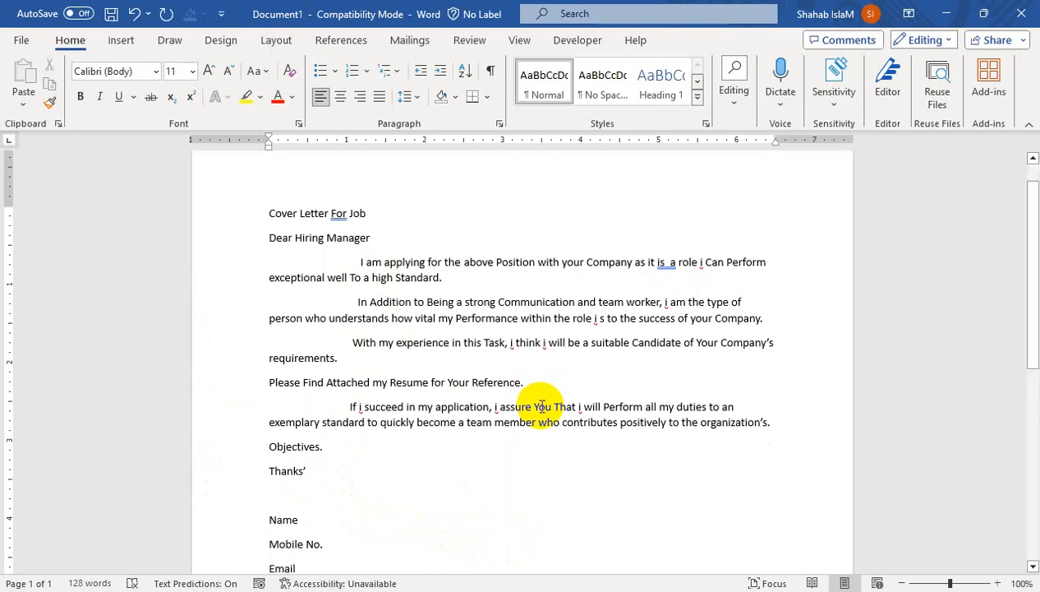
key(Return)
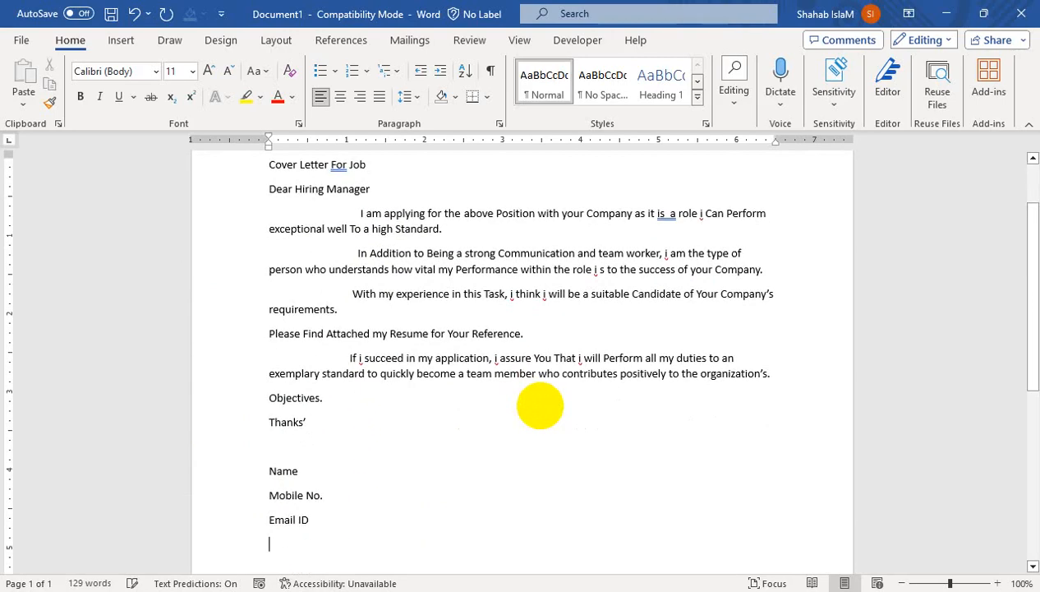
text(Location)
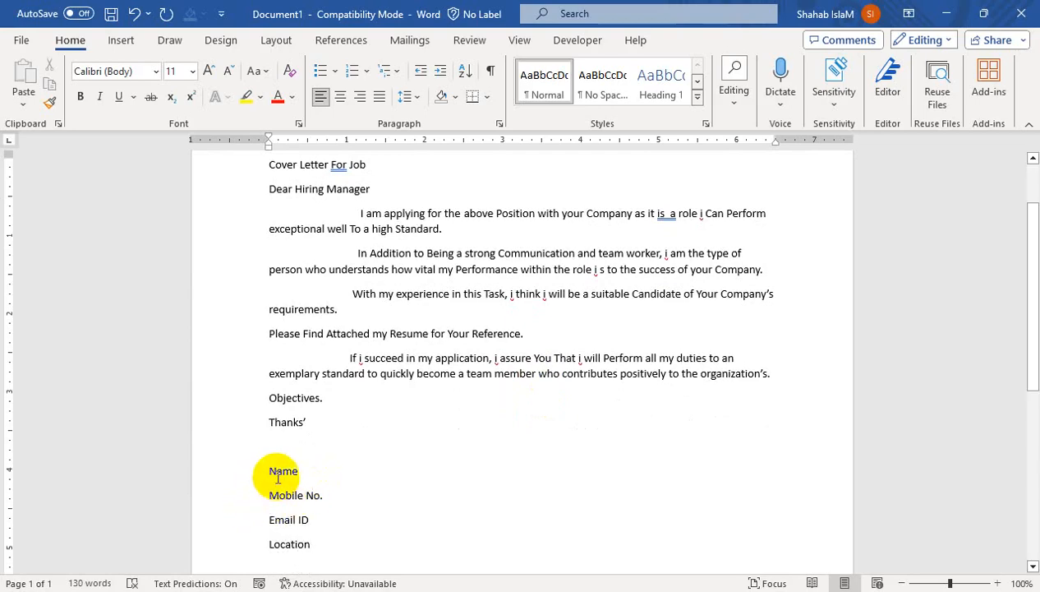
drag(270, 472, 315, 548)
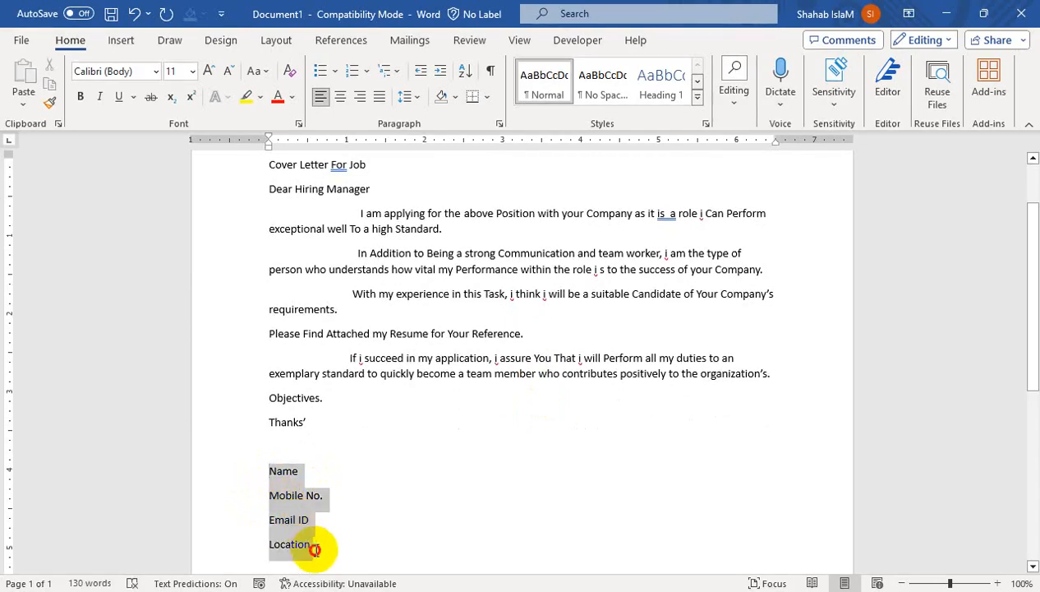
click(583, 85)
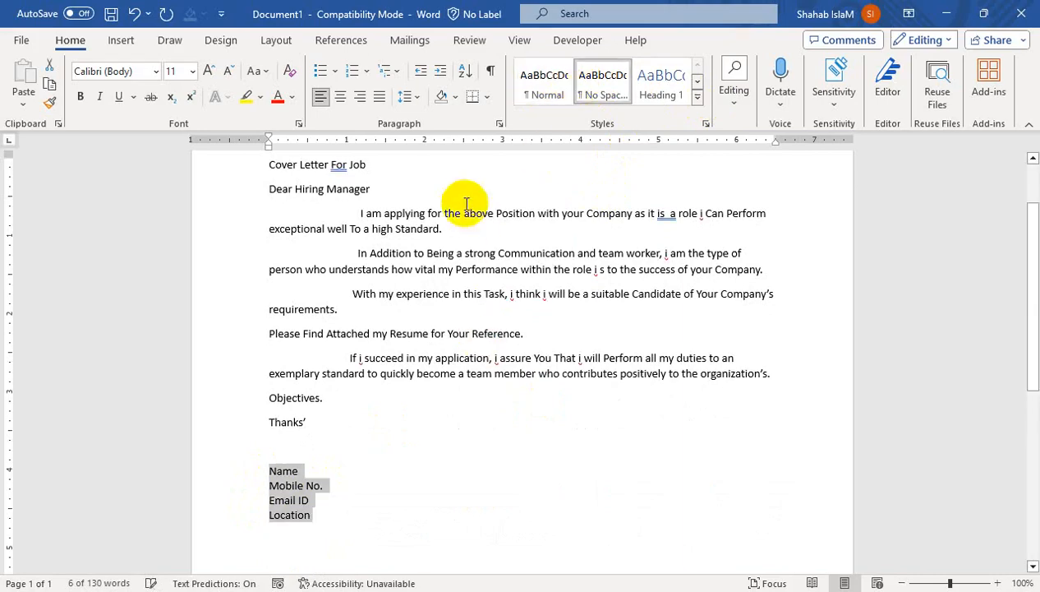
- Format the whole letter in Amasis MT Pro Light, size 14, bold
key(ctrl+a)
click(156, 72)
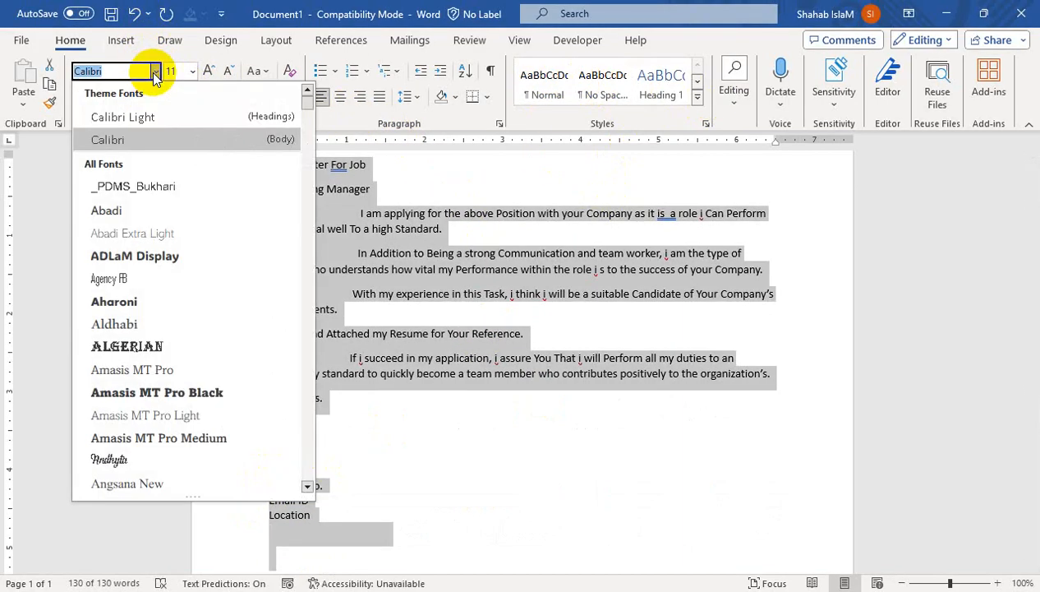
click(187, 416)
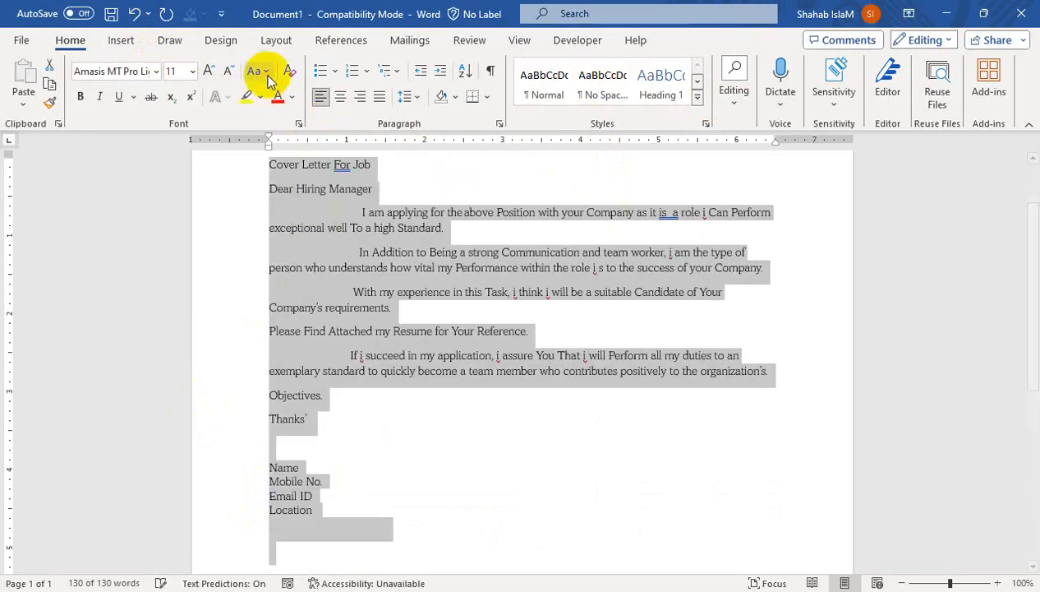
click(211, 71)
click(211, 71)
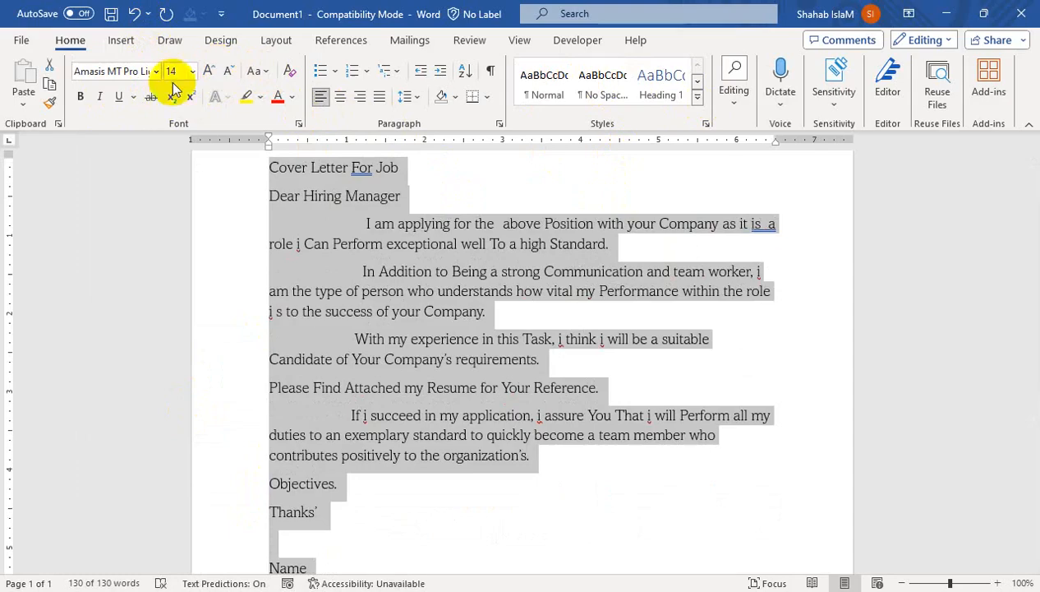
click(81, 96)
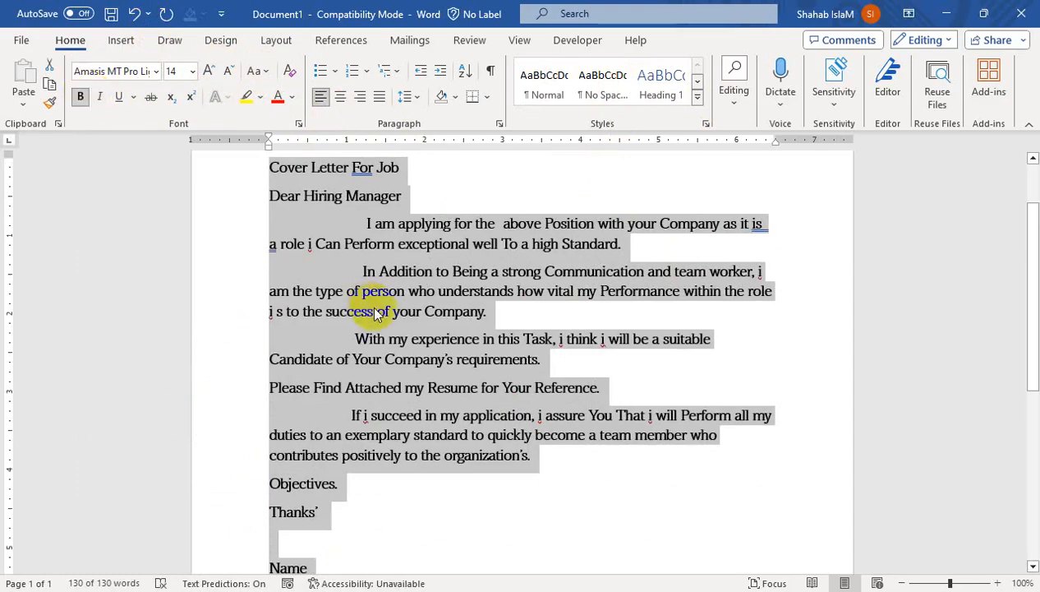
click(387, 338)
- Try right alignment on the Name, Mobile No., Email ID and Location lines and return them to left alignment
drag(1031, 238, 1031, 275)
click(266, 444)
drag(265, 444, 325, 502)
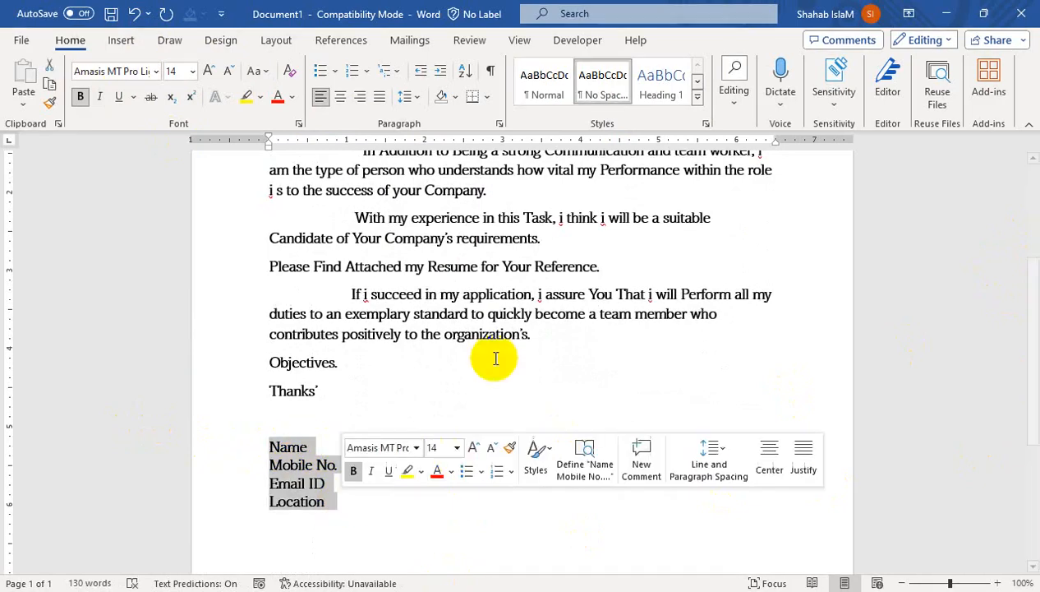
click(359, 97)
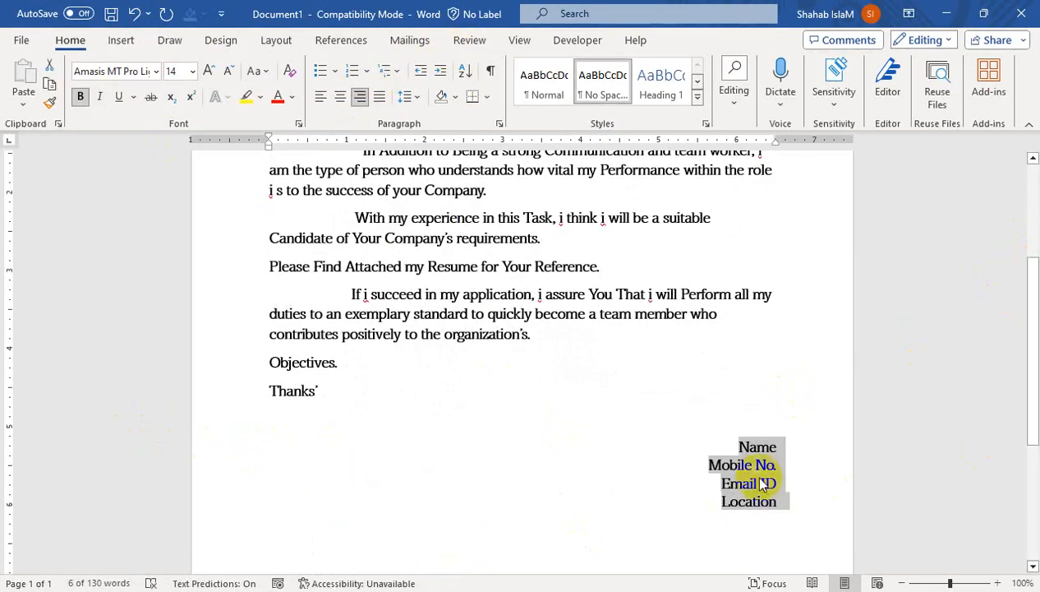
click(322, 98)
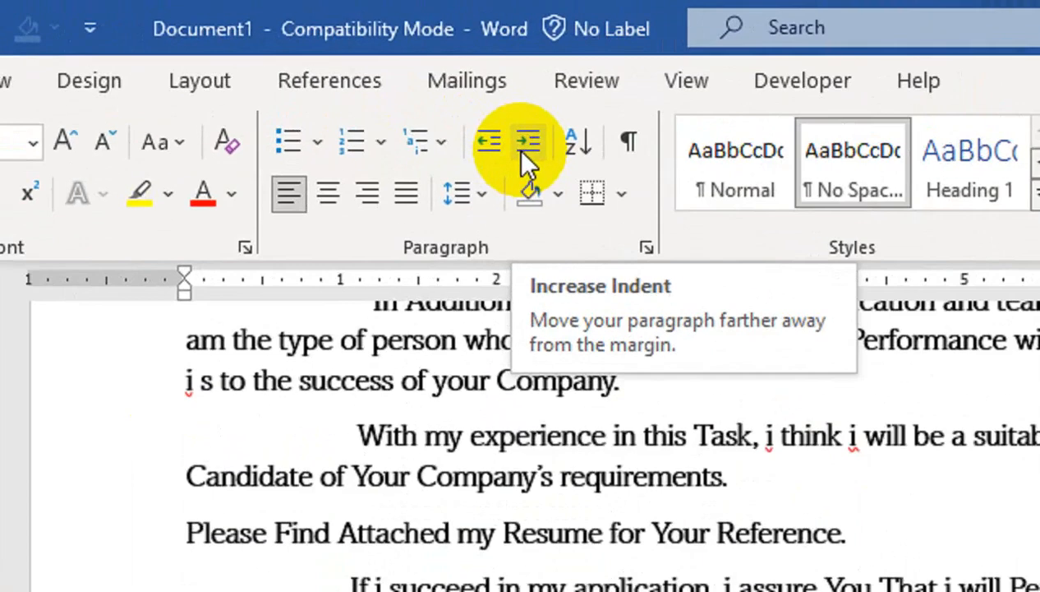
- Indent the four contact lines about 3.5 inches from the left margin
click(440, 74)
click(440, 74)
click(439, 74)
click(439, 73)
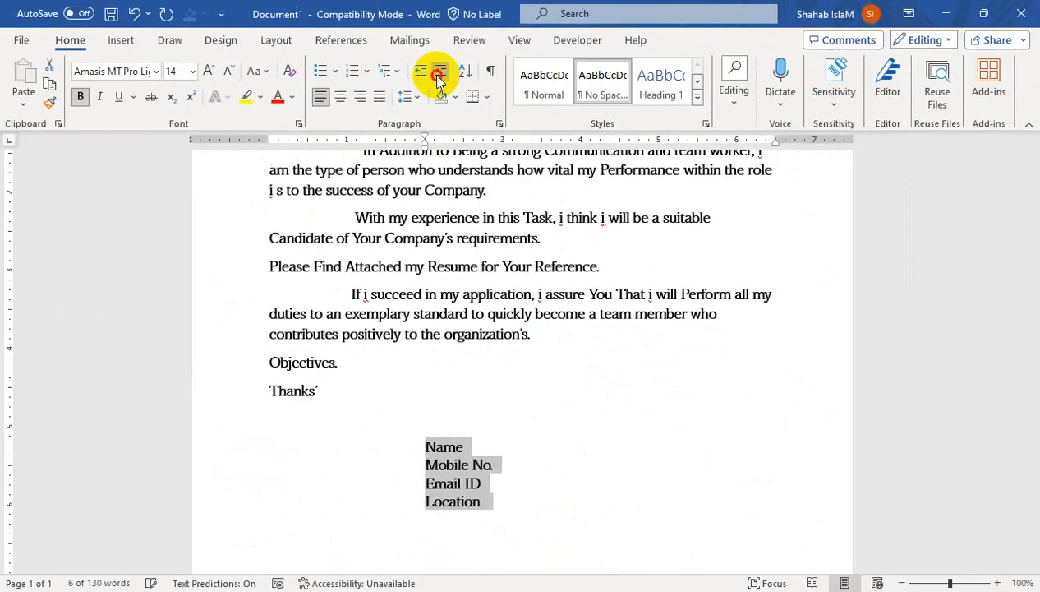
click(440, 74)
click(439, 74)
click(440, 74)
click(438, 74)
click(438, 74)
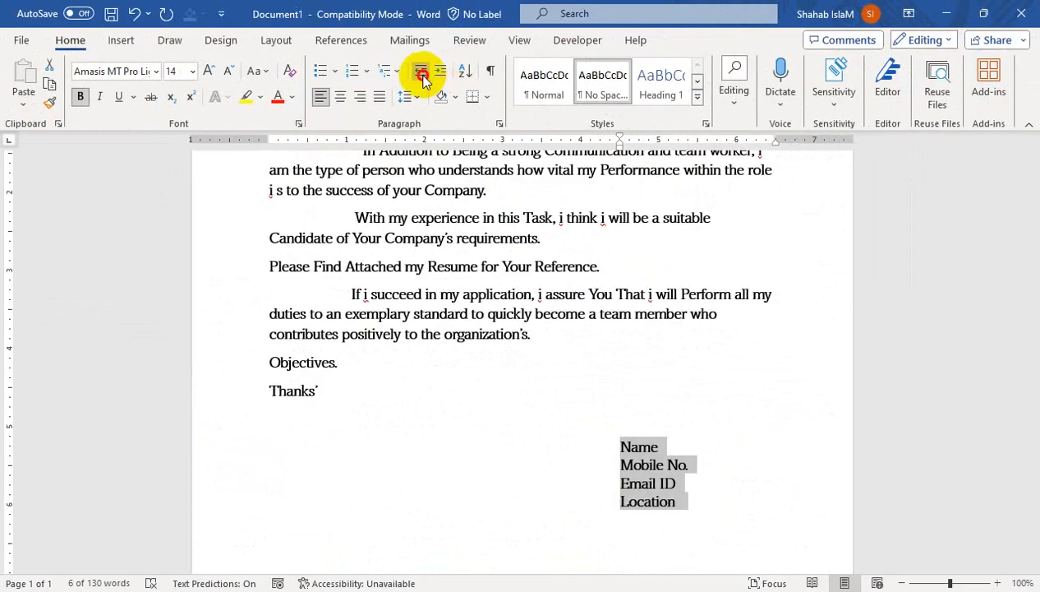
click(421, 72)
click(422, 74)
click(716, 424)
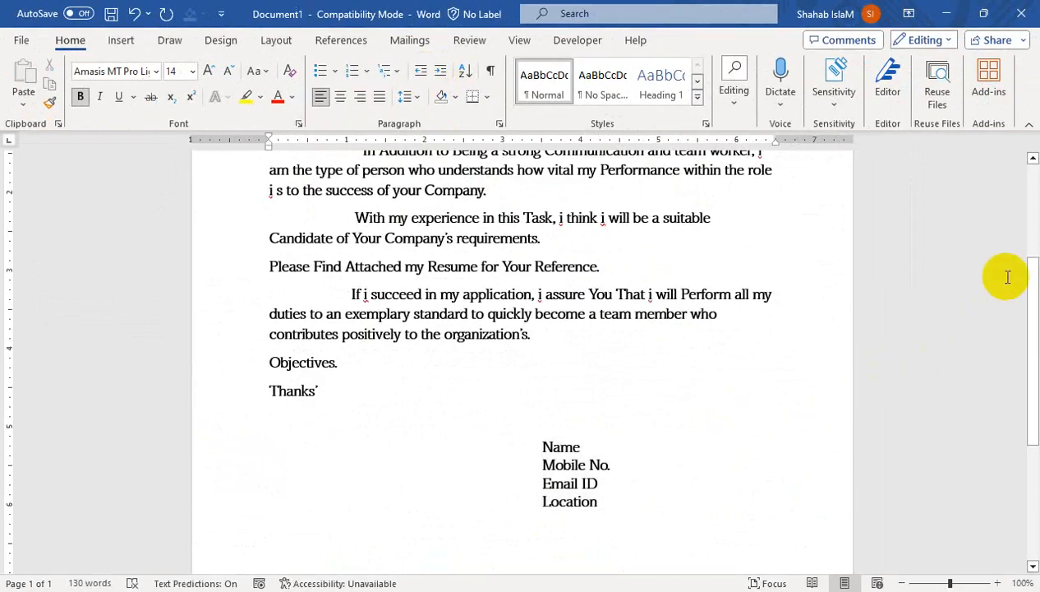
- Correct the flagged spacing in "as it is a role" in the first paragraph using the suggested correction
scroll(1007, 276, up, 5)
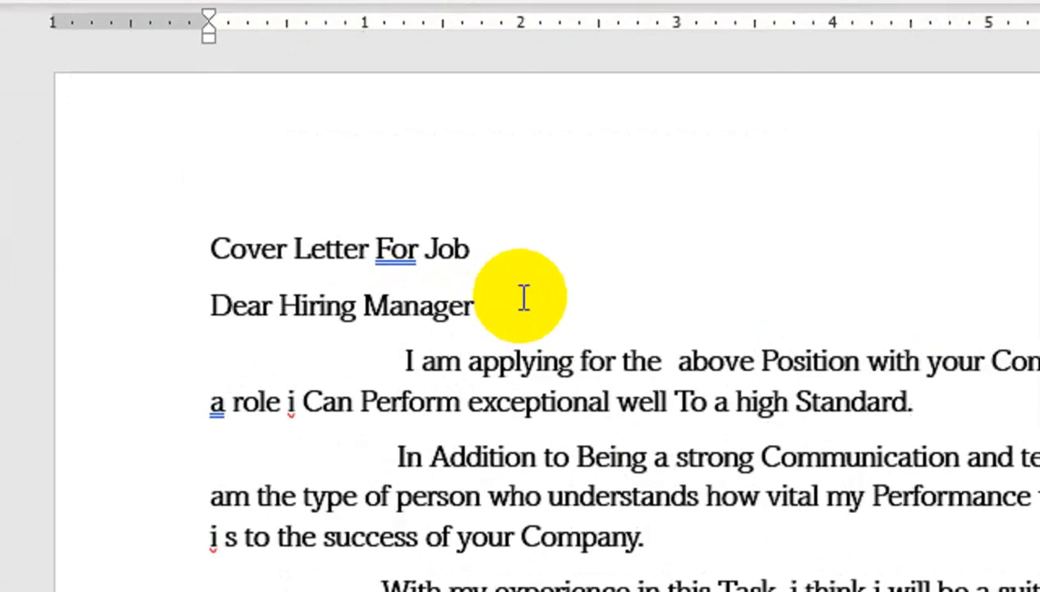
double_click(364, 252)
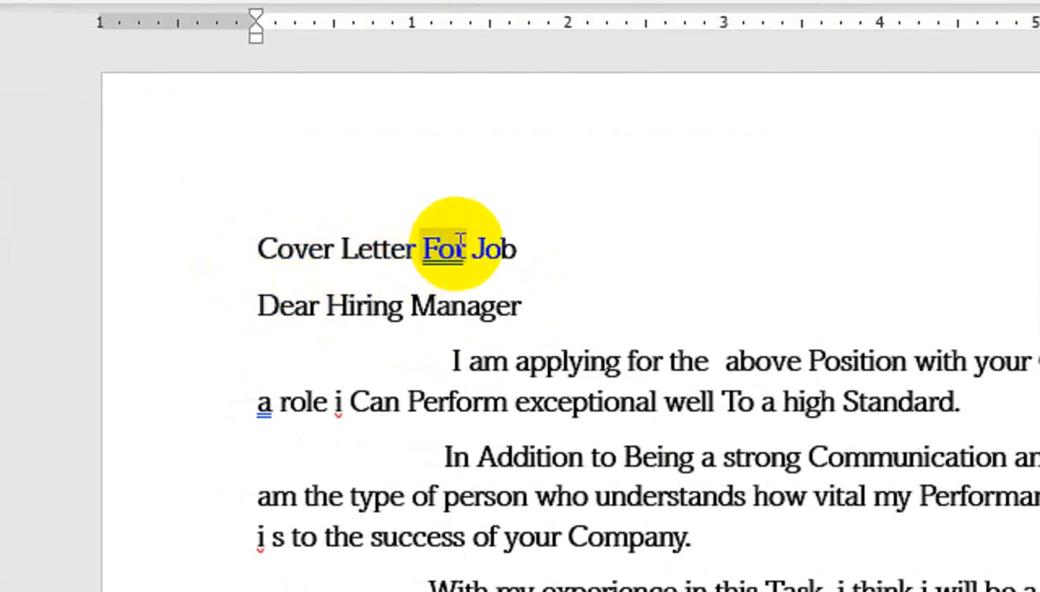
click(475, 275)
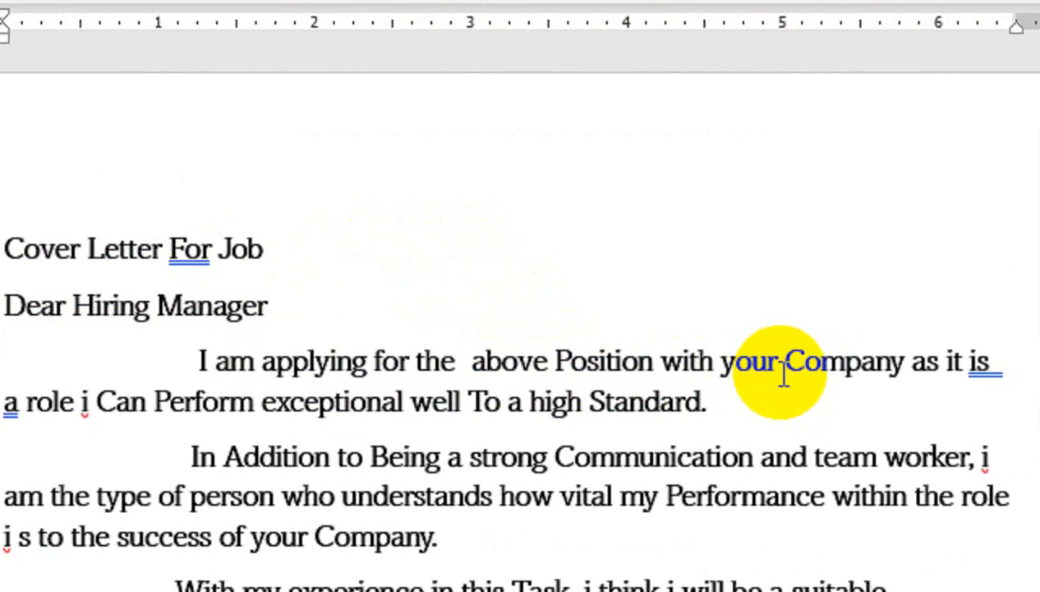
double_click(790, 360)
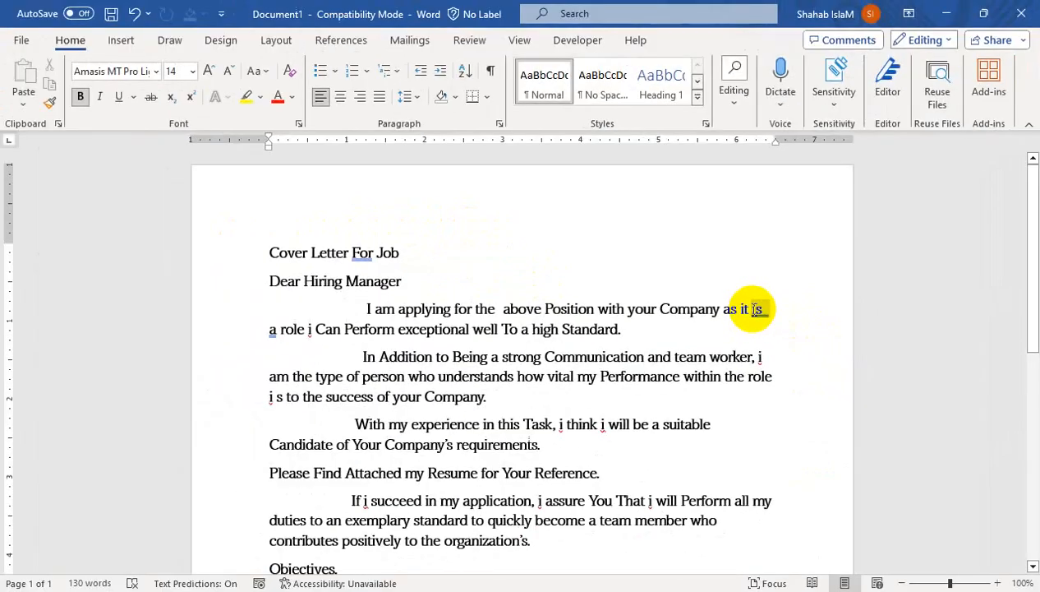
right_click(752, 308)
click(797, 354)
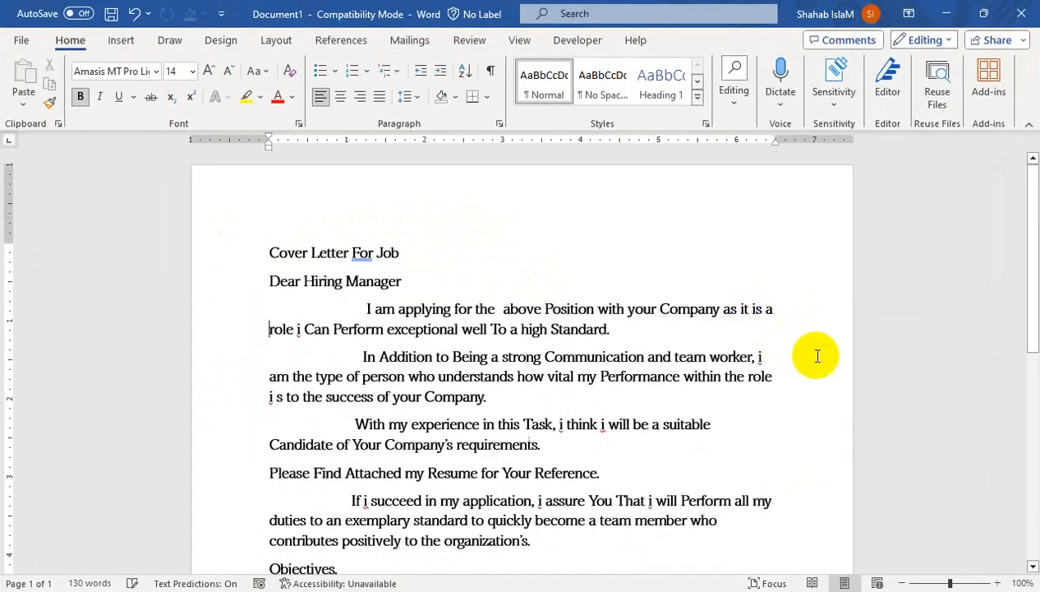
- Remove the stray space in "i s" in the second paragraph so the word reads "is"
drag(1032, 193, 1032, 226)
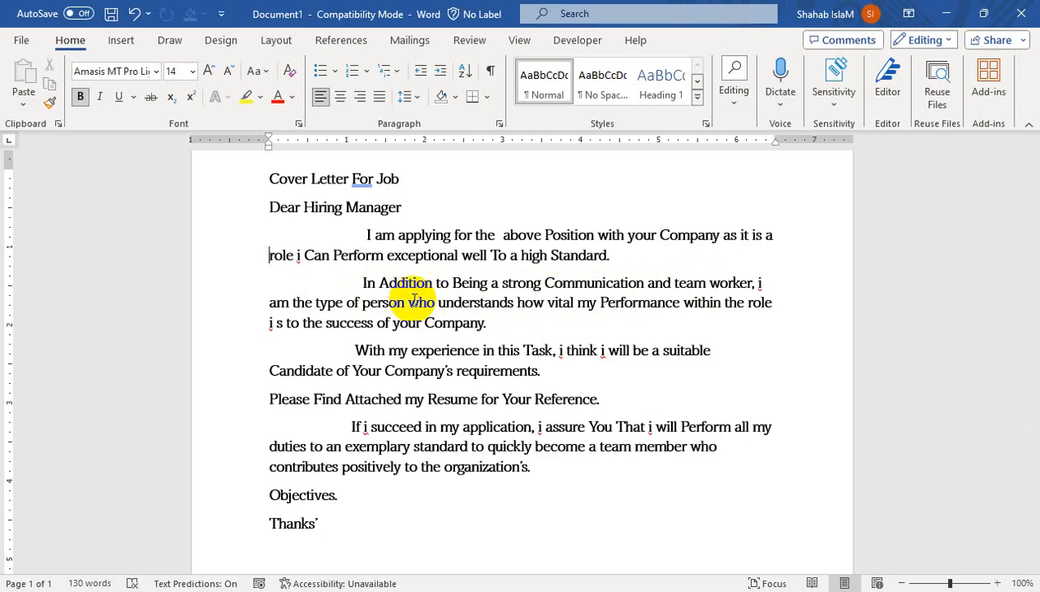
click(278, 323)
key(BackSpace)
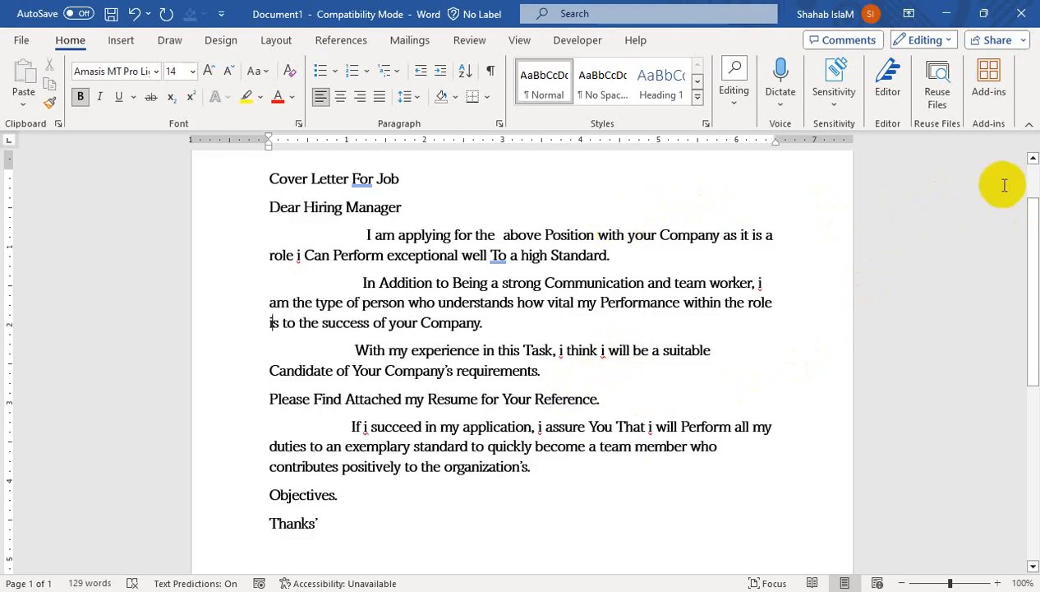
- Add two blank lines below the title "Cover Letter For Job" and center the title
drag(1032, 205, 1035, 167)
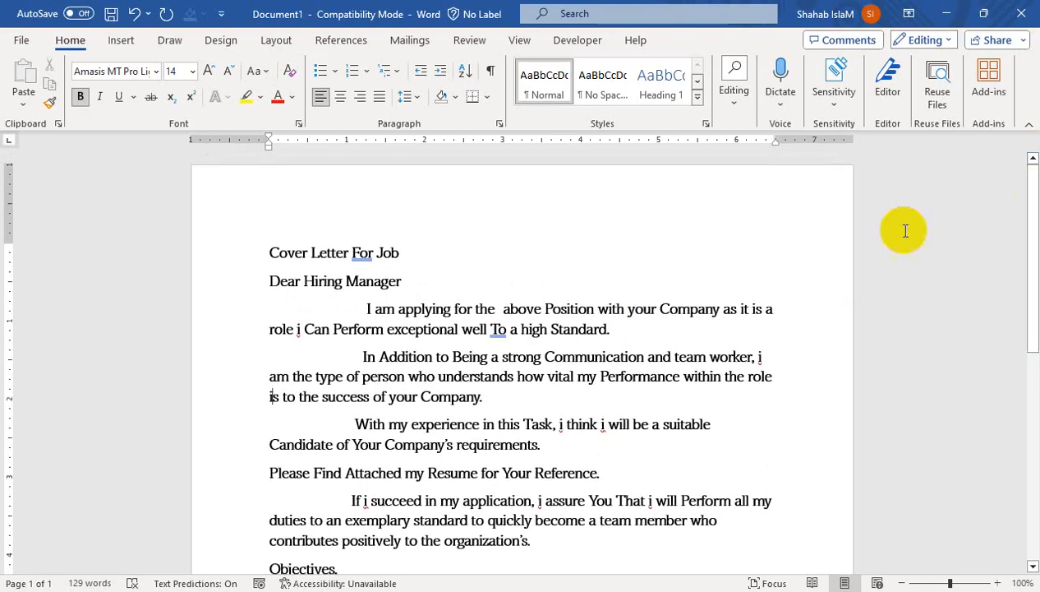
click(412, 244)
key(Return)
key(Return)
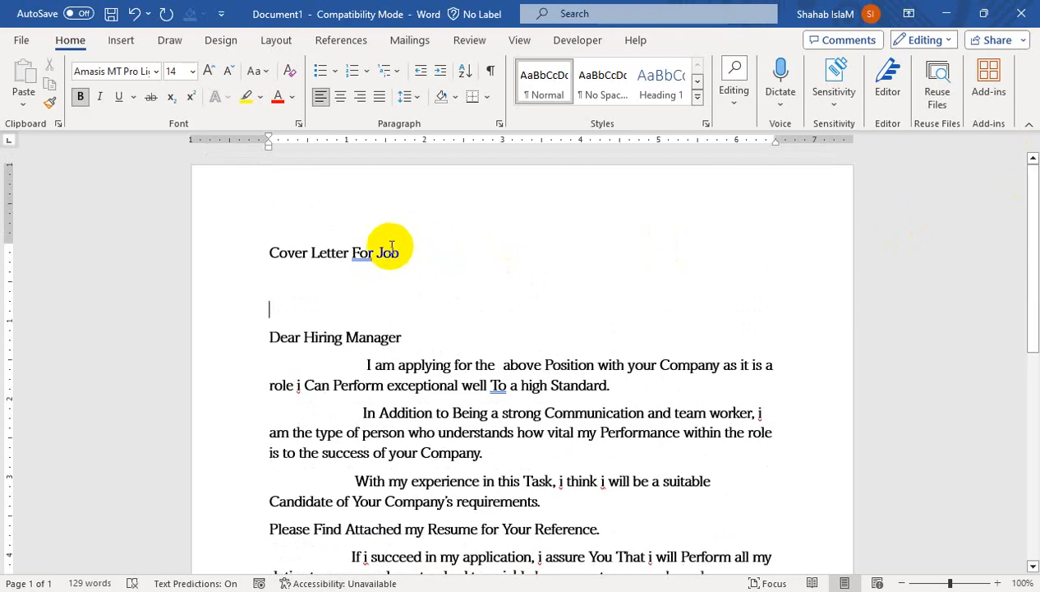
drag(397, 249, 244, 240)
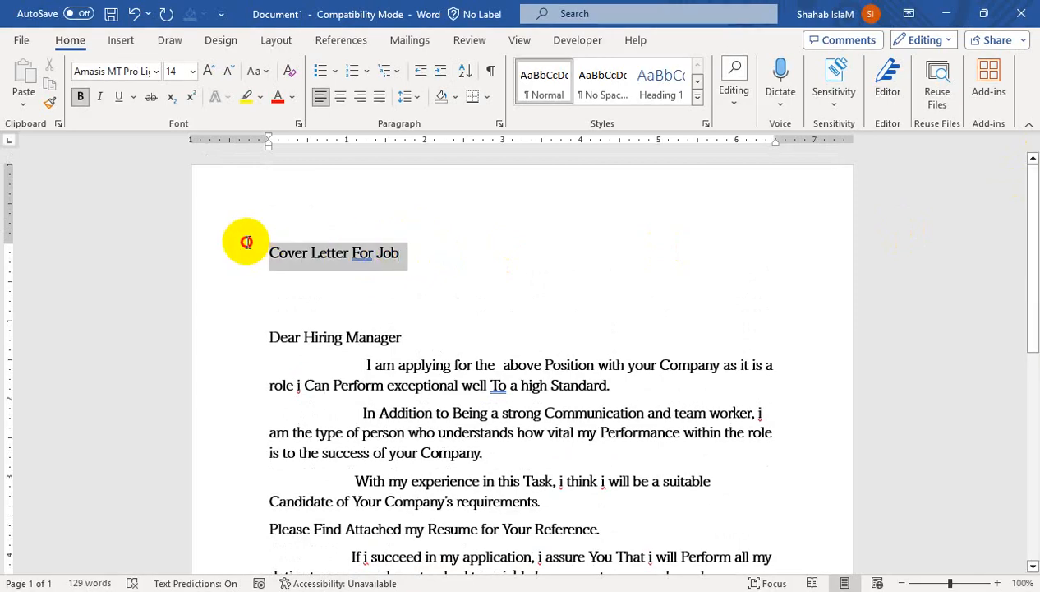
click(340, 97)
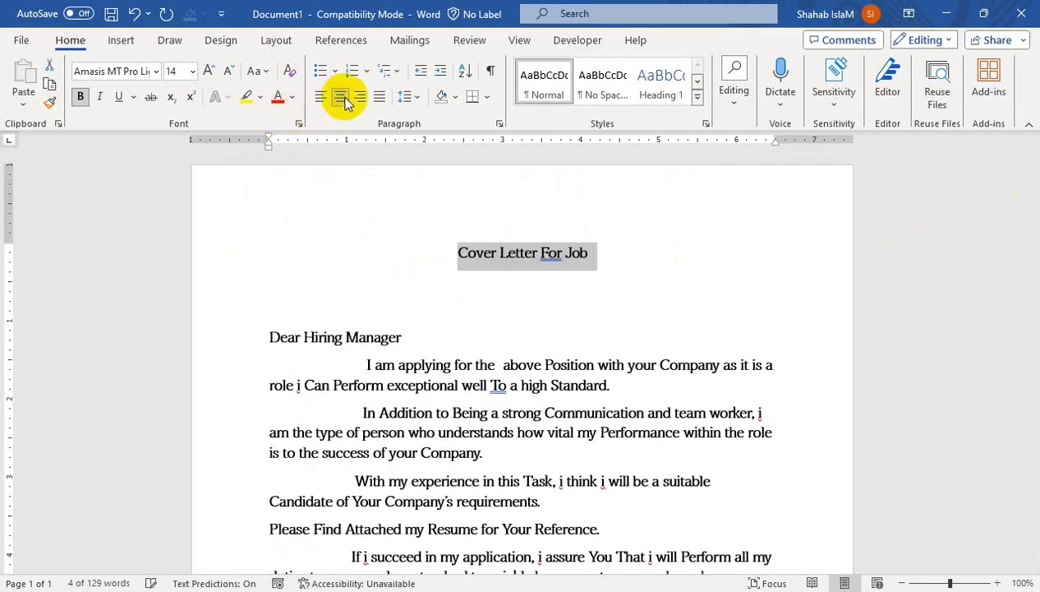
- Increase the font size of the title "Cover Letter For Job" to 28
click(208, 70)
click(300, 324)
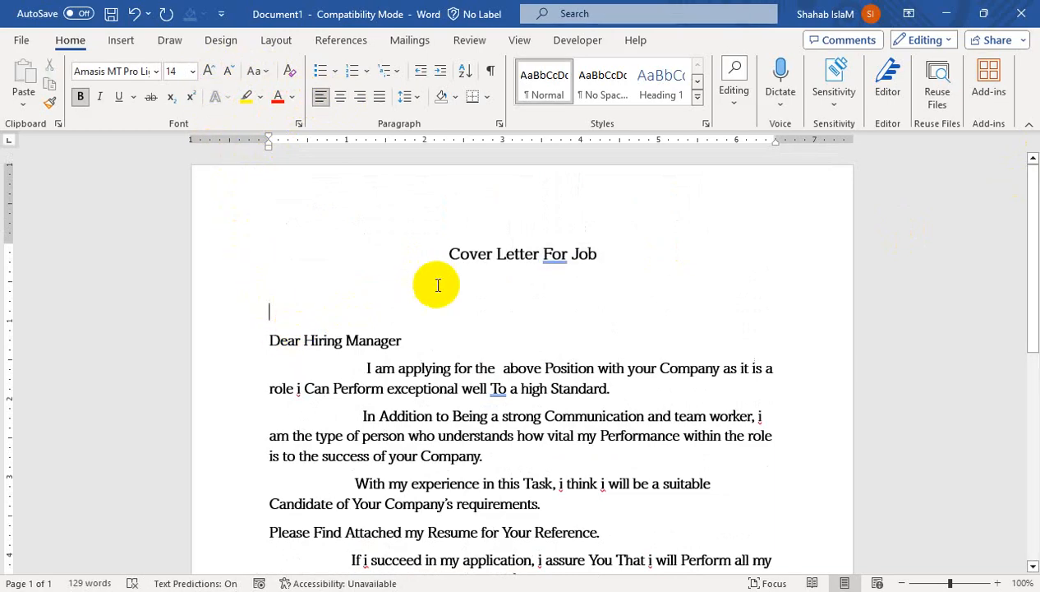
drag(599, 253, 439, 253)
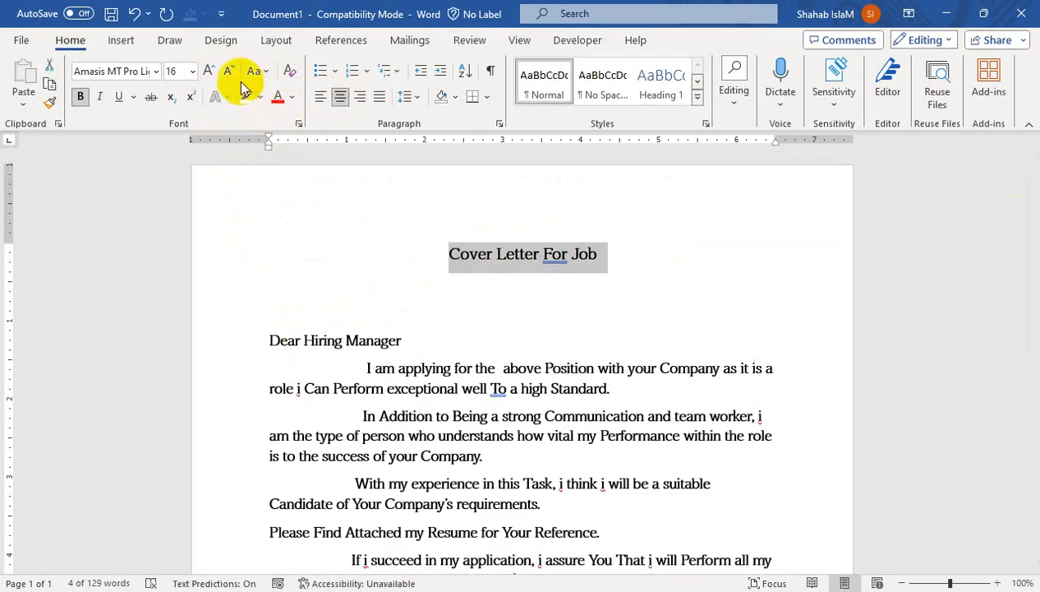
click(207, 70)
click(208, 71)
click(208, 71)
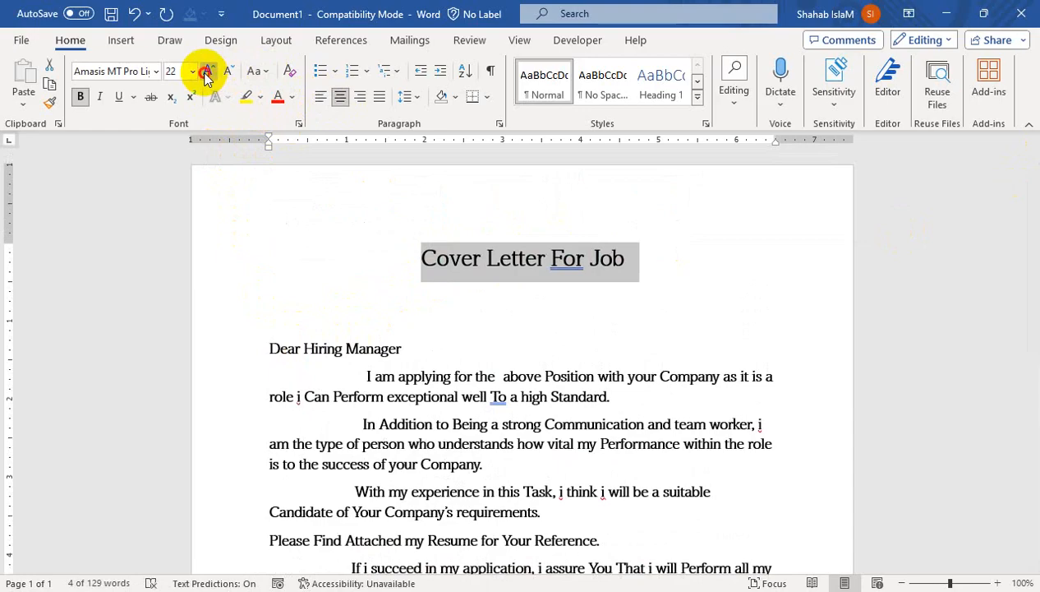
click(207, 72)
click(207, 72)
click(206, 73)
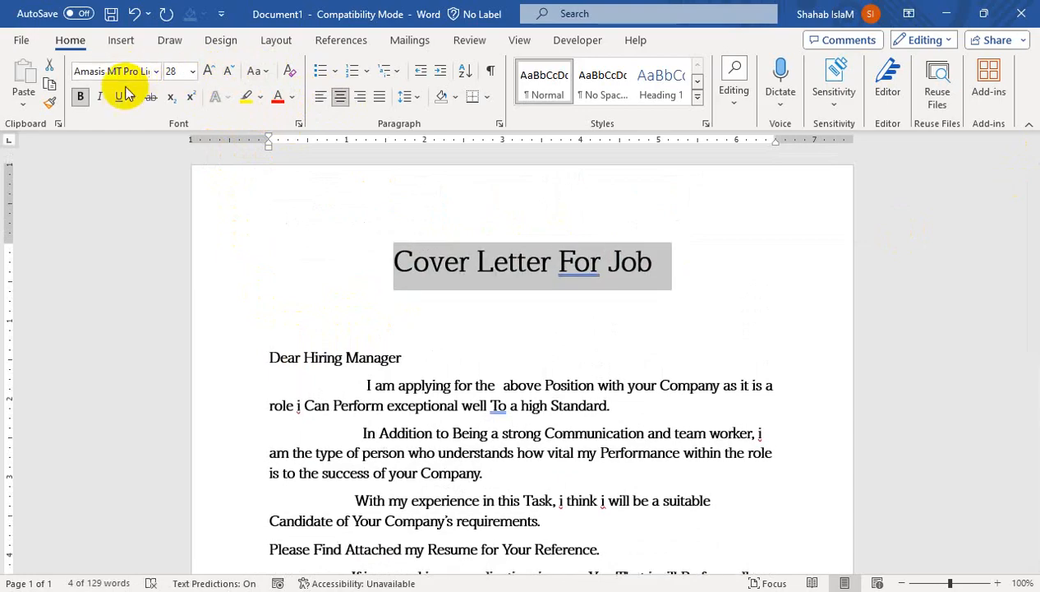
- Draw a straight horizontal line about 3.66" long directly beneath the title
click(121, 40)
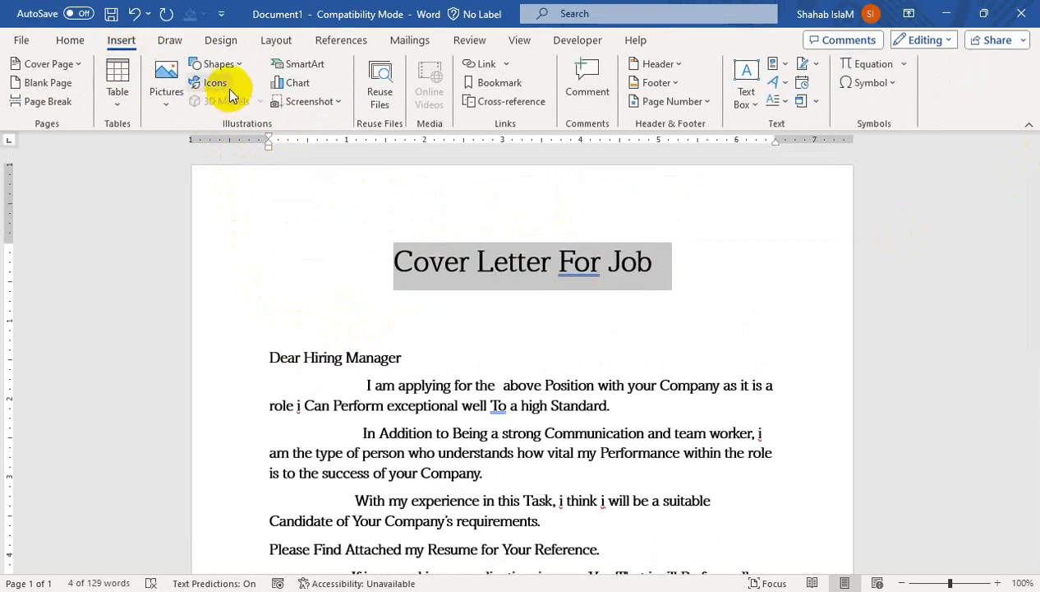
click(218, 64)
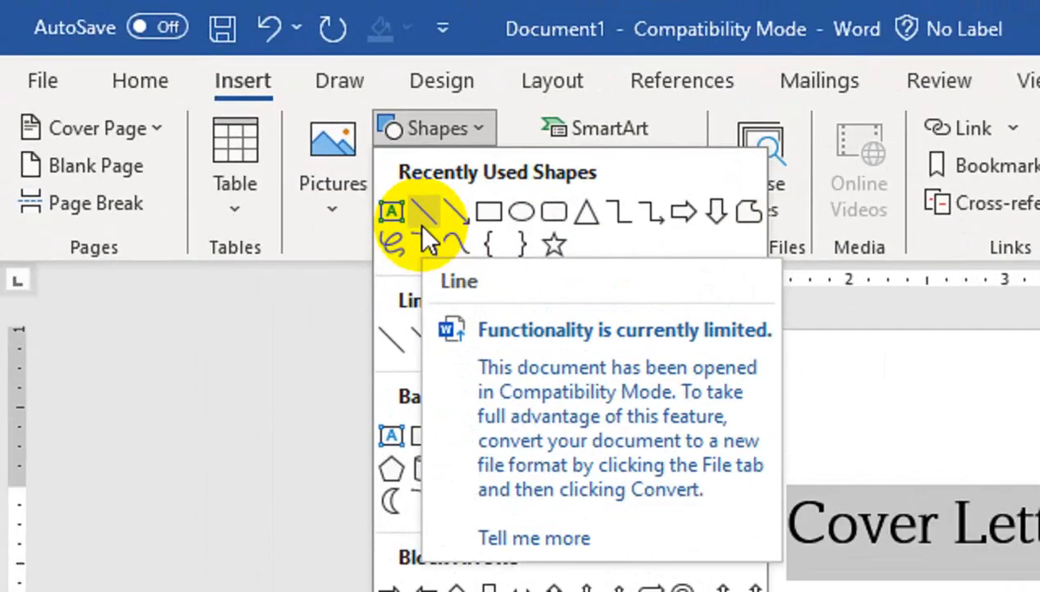
click(211, 112)
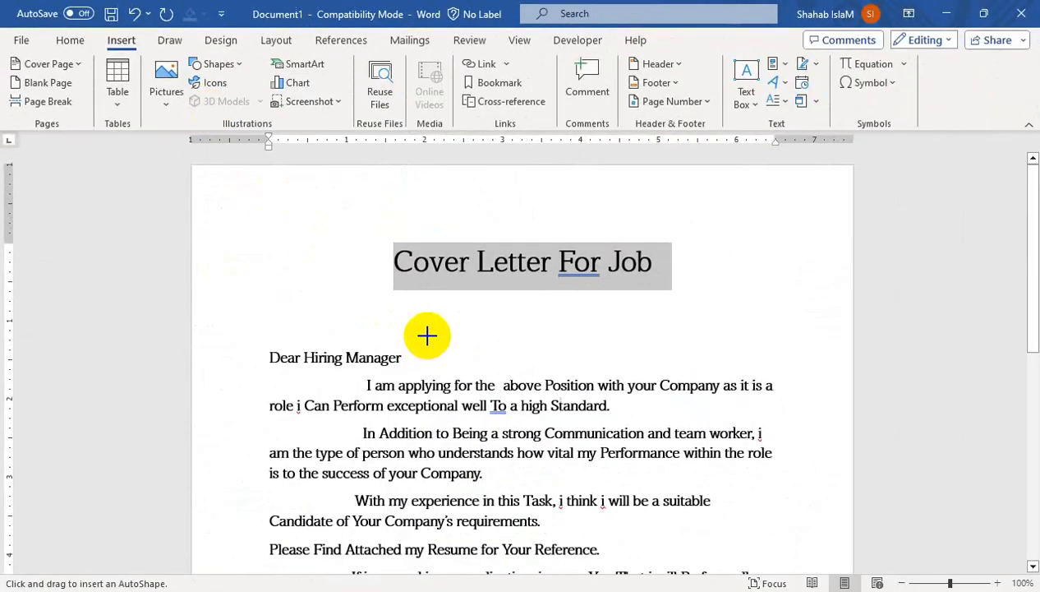
drag(381, 286, 667, 286)
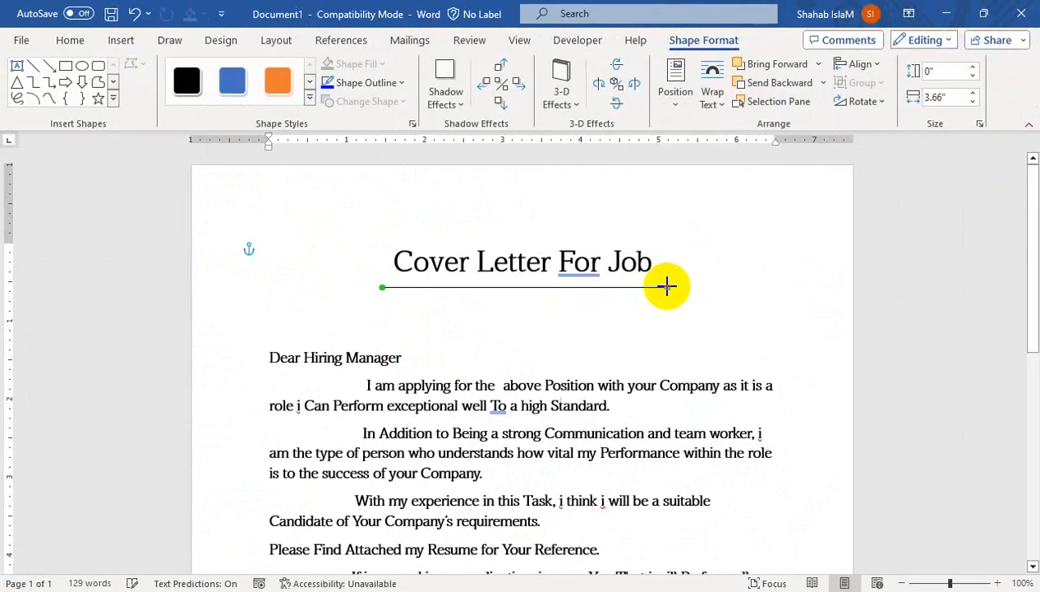
- Make the line under the title black with a weight of 1½ pt
click(401, 83)
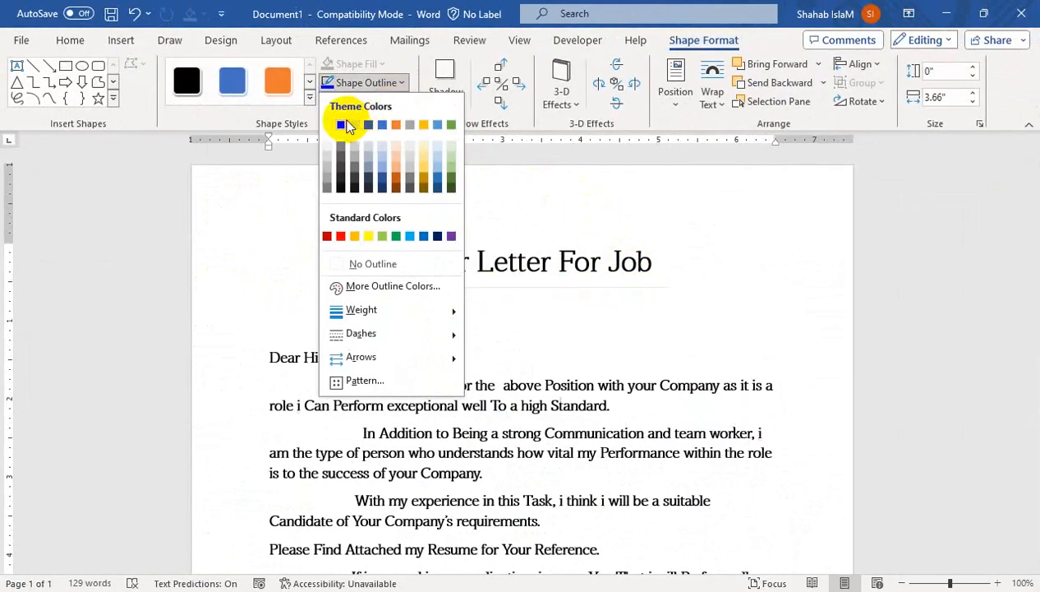
click(352, 121)
click(380, 83)
mouse_move(448, 310)
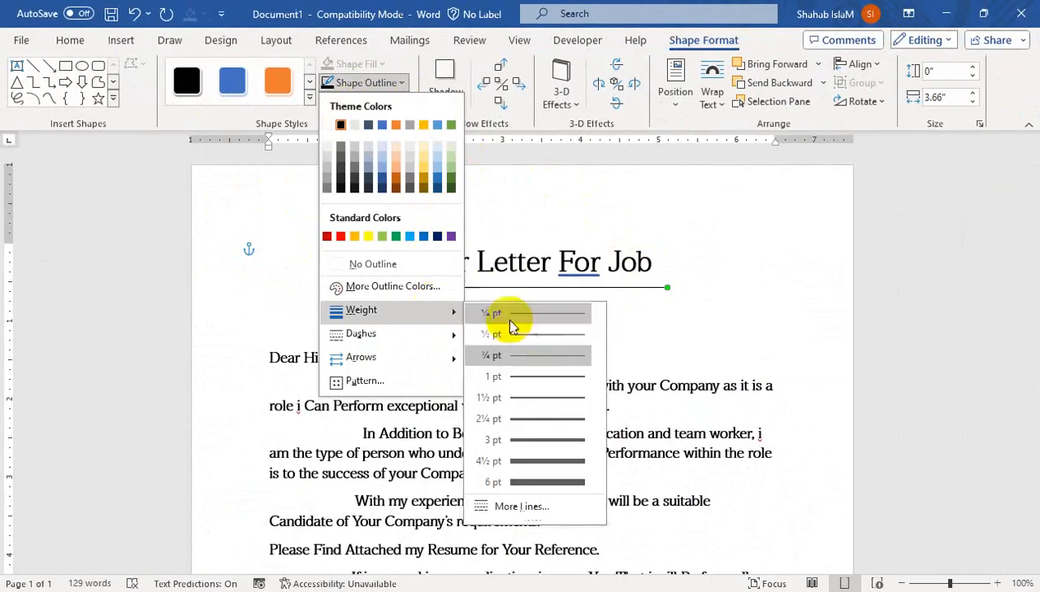
click(518, 403)
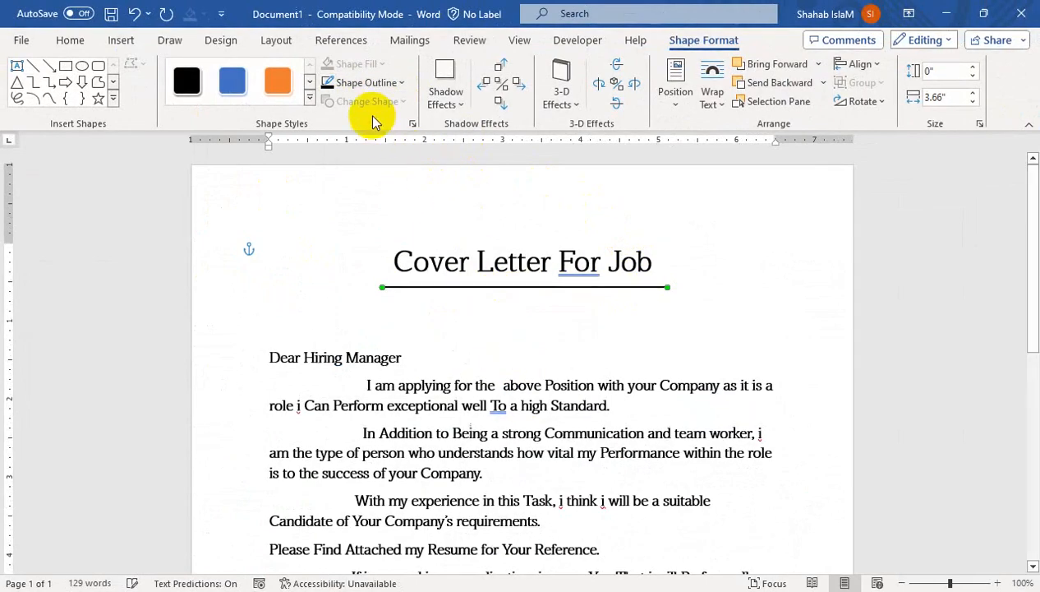
- Give the line round dots at both ends and place two copies of it evenly spaced below
click(381, 82)
mouse_move(435, 356)
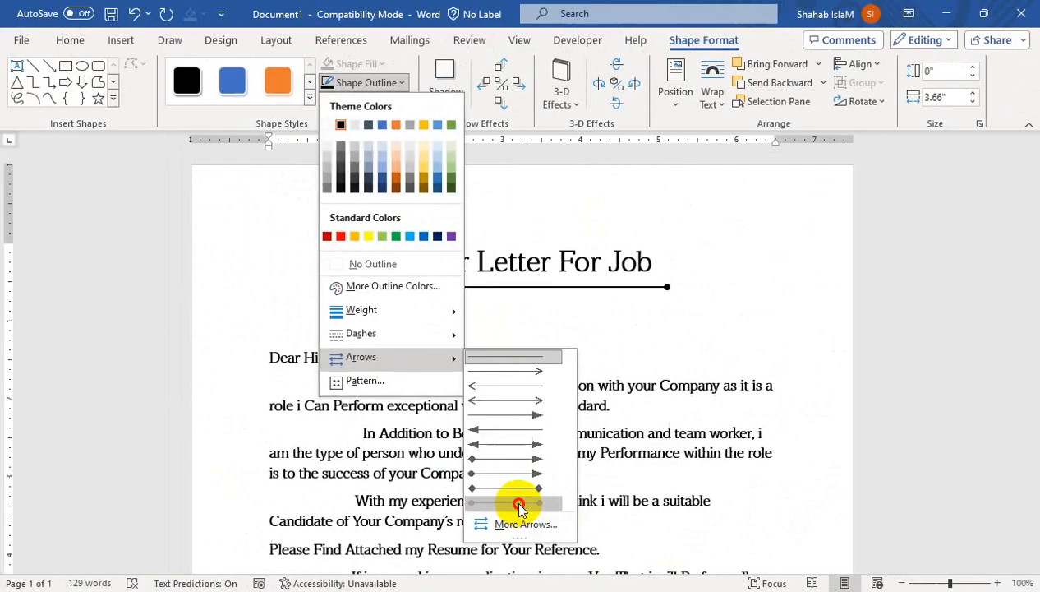
click(520, 415)
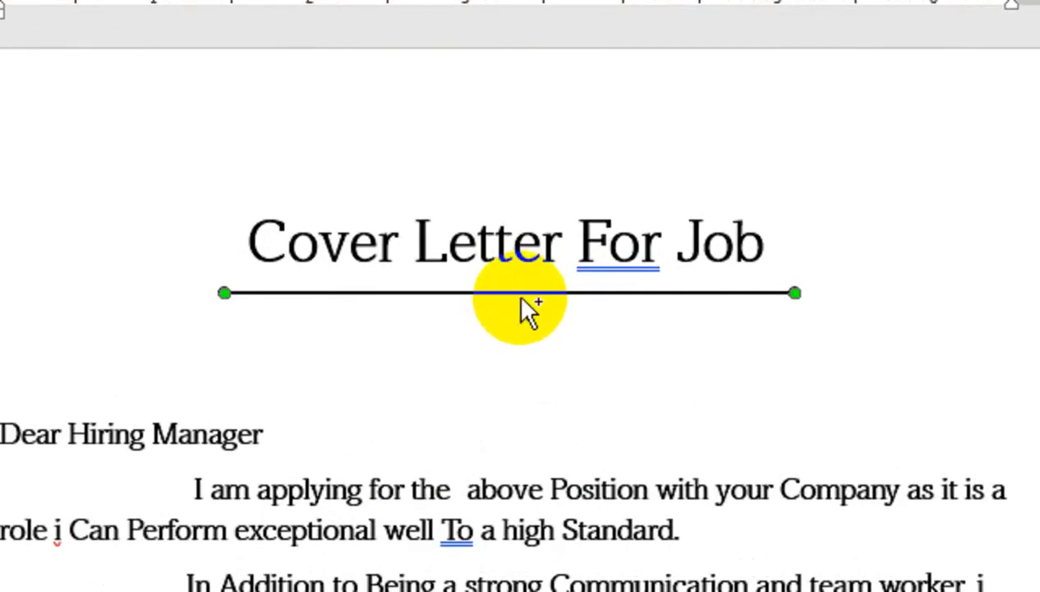
drag(522, 301, 521, 359)
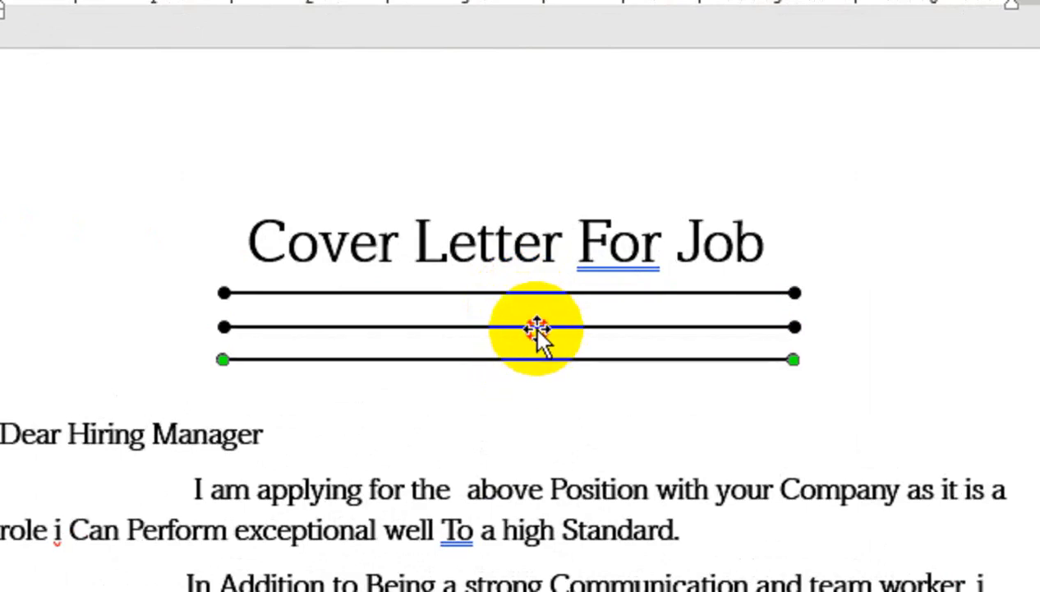
- Set the width of the middle line to 3.33"
click(538, 328)
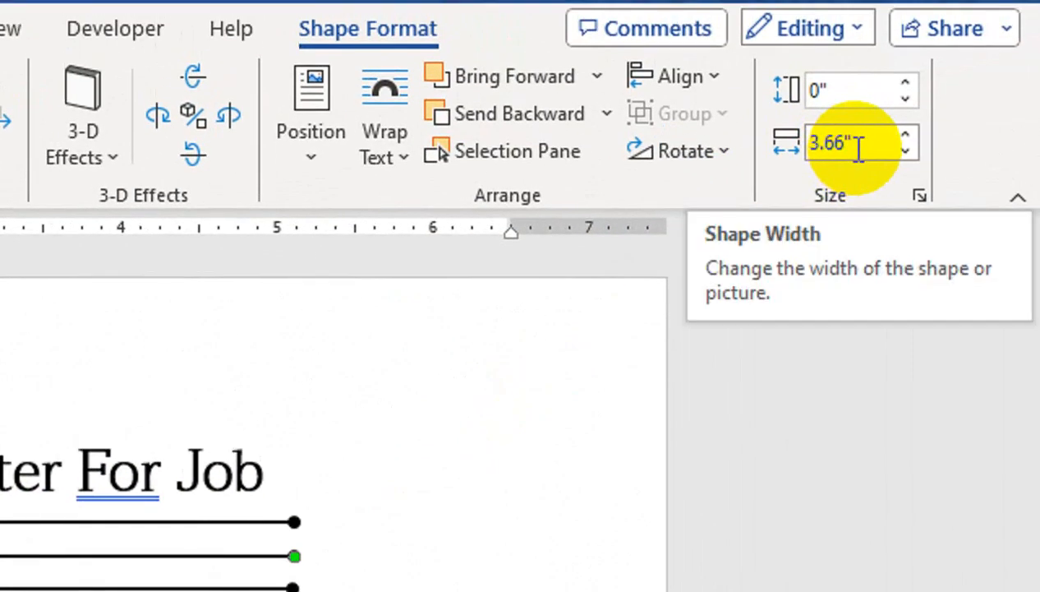
click(858, 149)
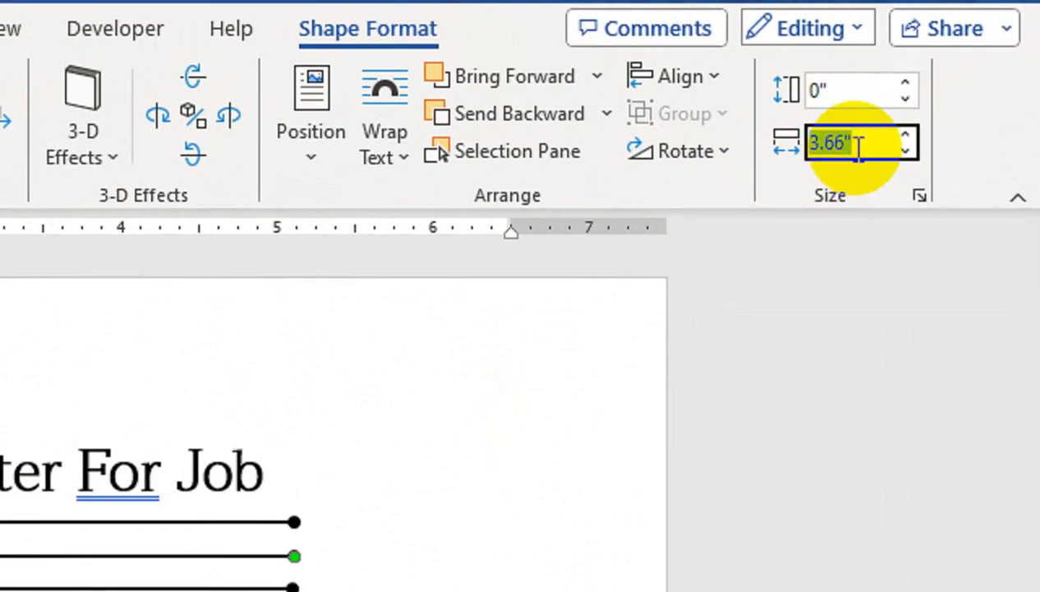
text(3)
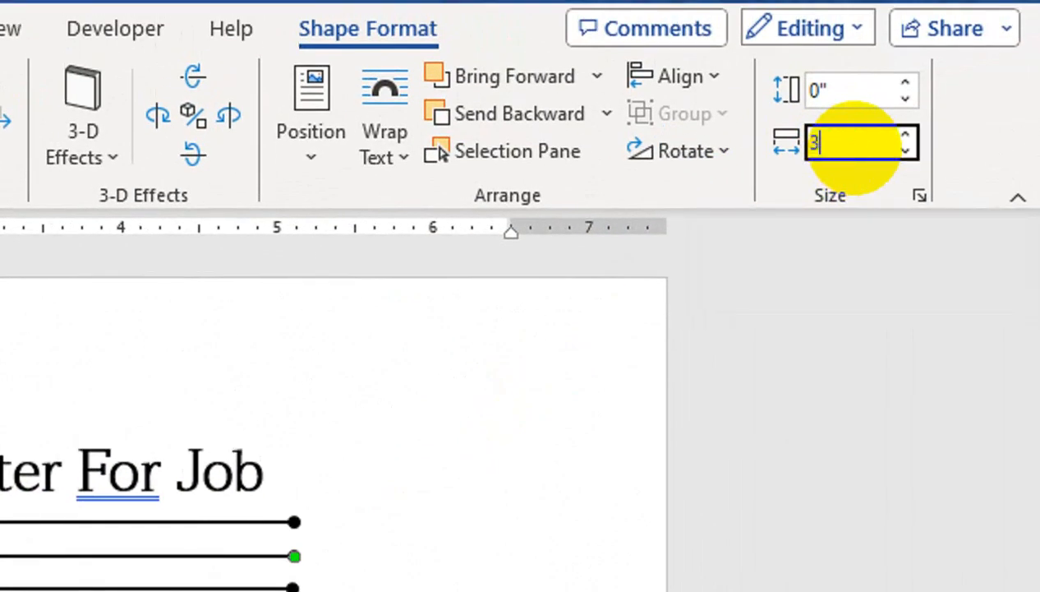
text(.3)
text(3)
key(Return)
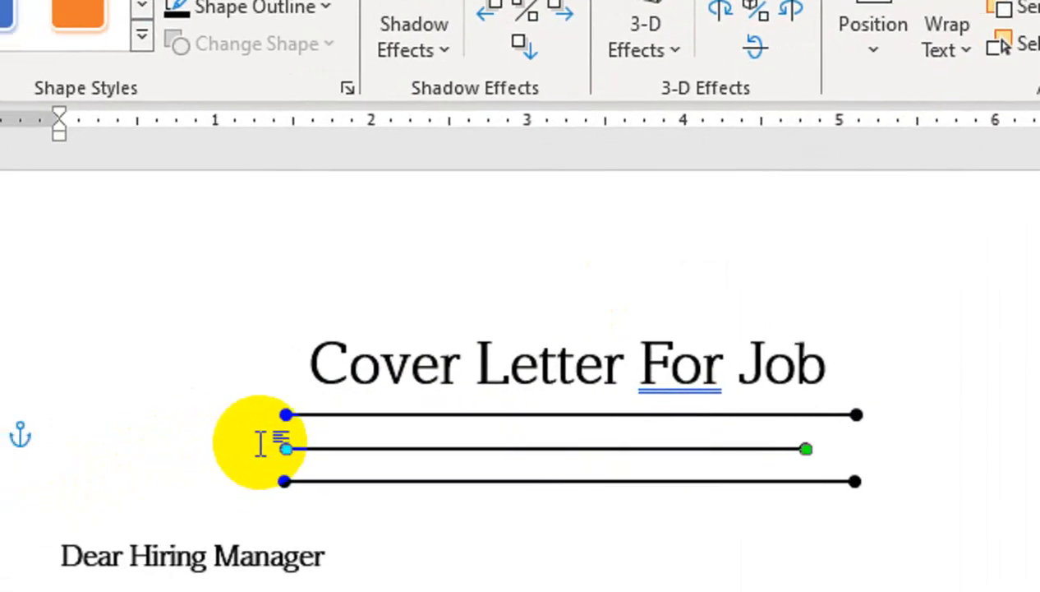
- Nudge the middle line to the right until it is centered beneath the top line
key(Right)
key(Right)
key(Right)
key(Right)
key(Right)
key(Right)
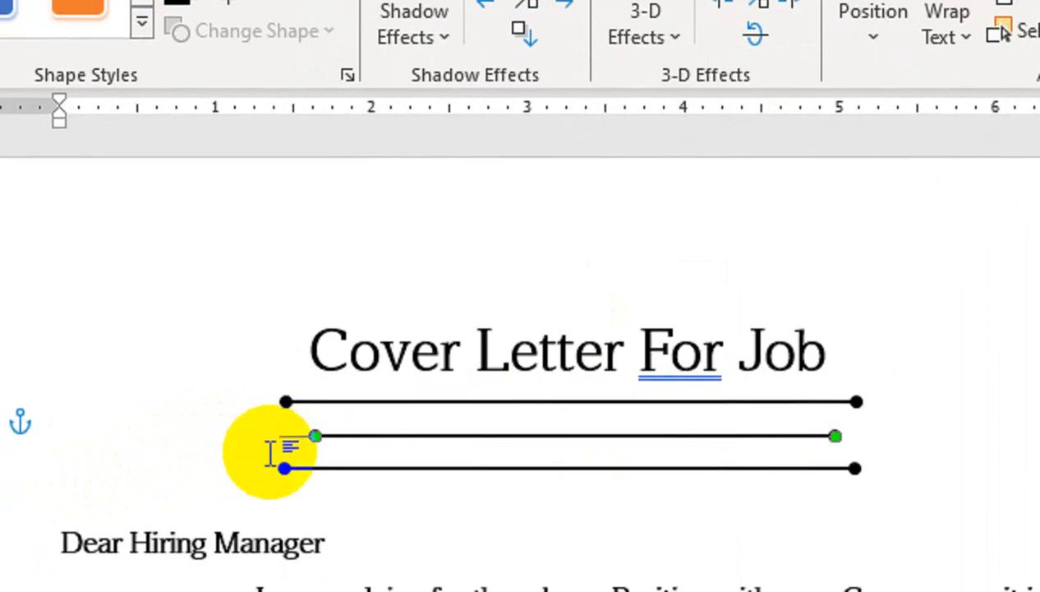
click(331, 501)
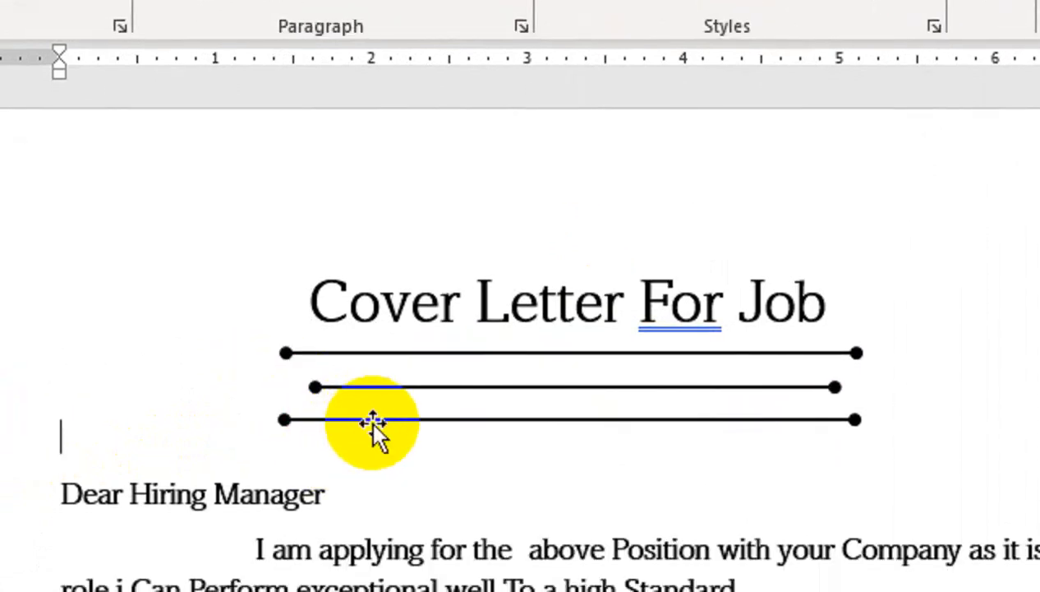
click(399, 386)
key(Left)
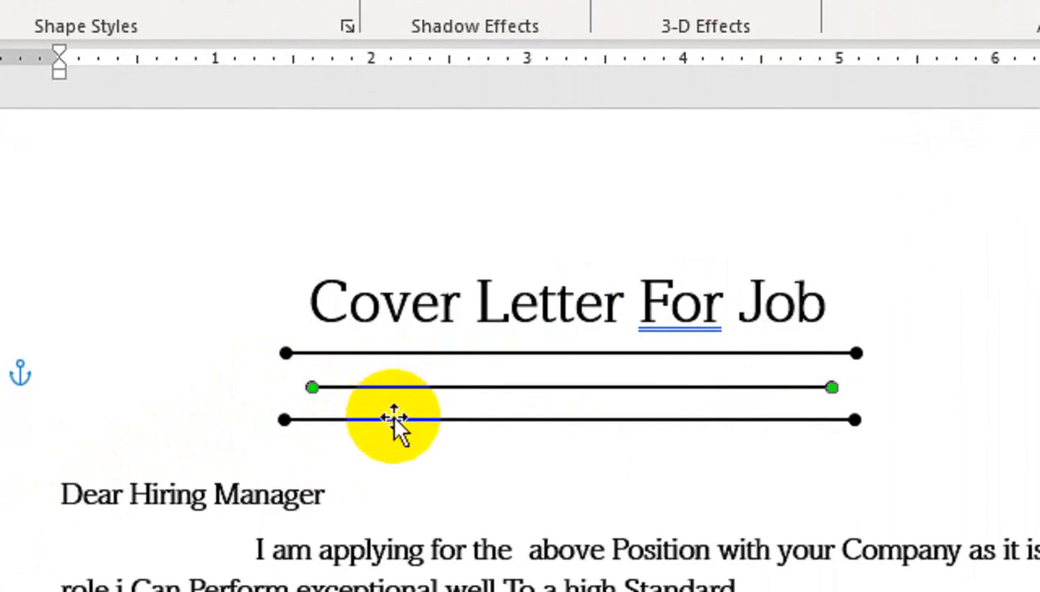
- Set the width of the lowest of the three lines to 3"
click(393, 419)
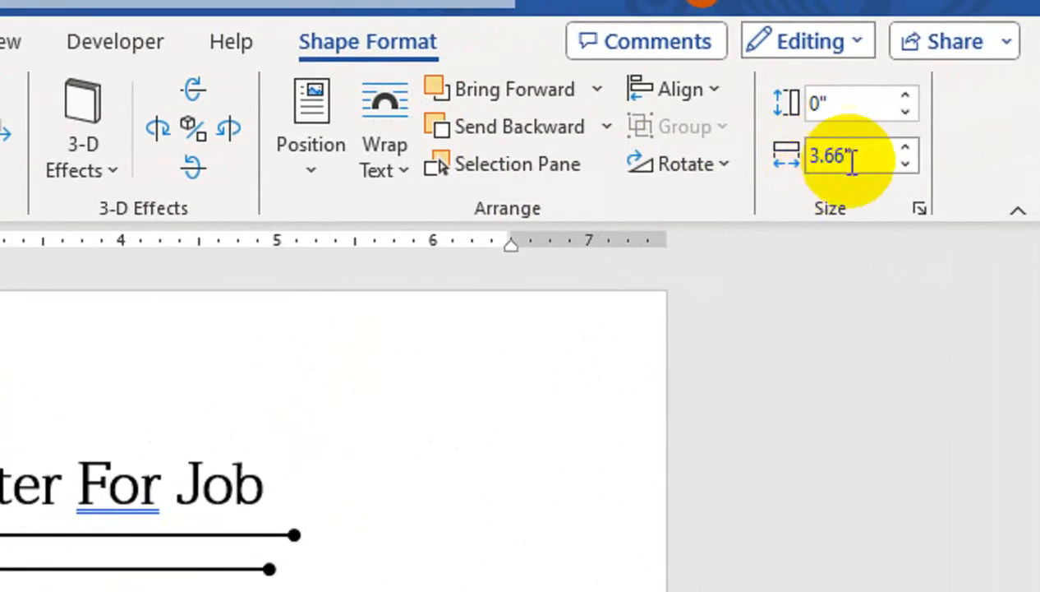
click(862, 157)
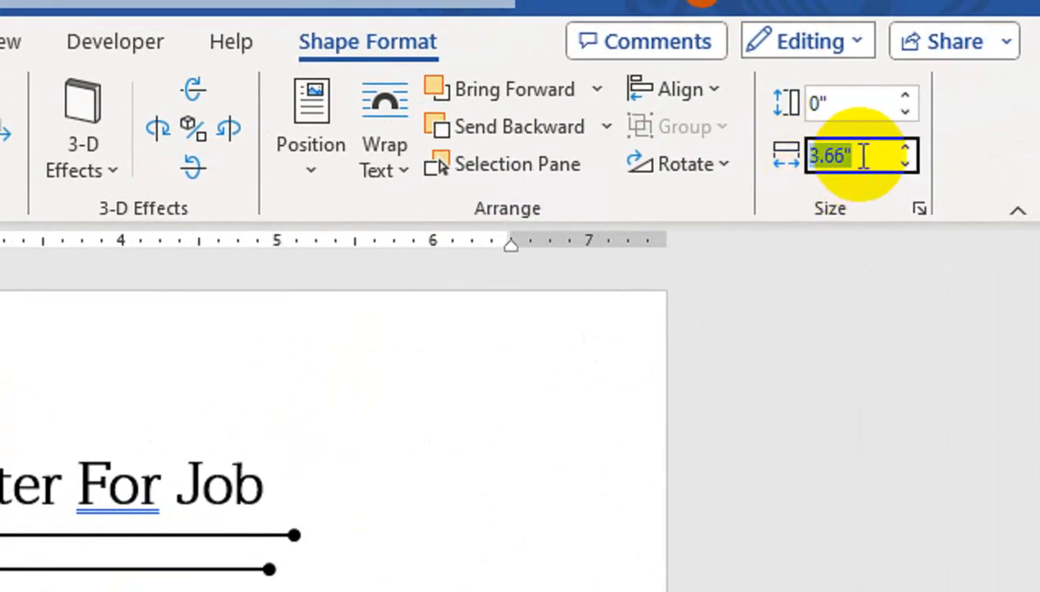
text(3)
key(Return)
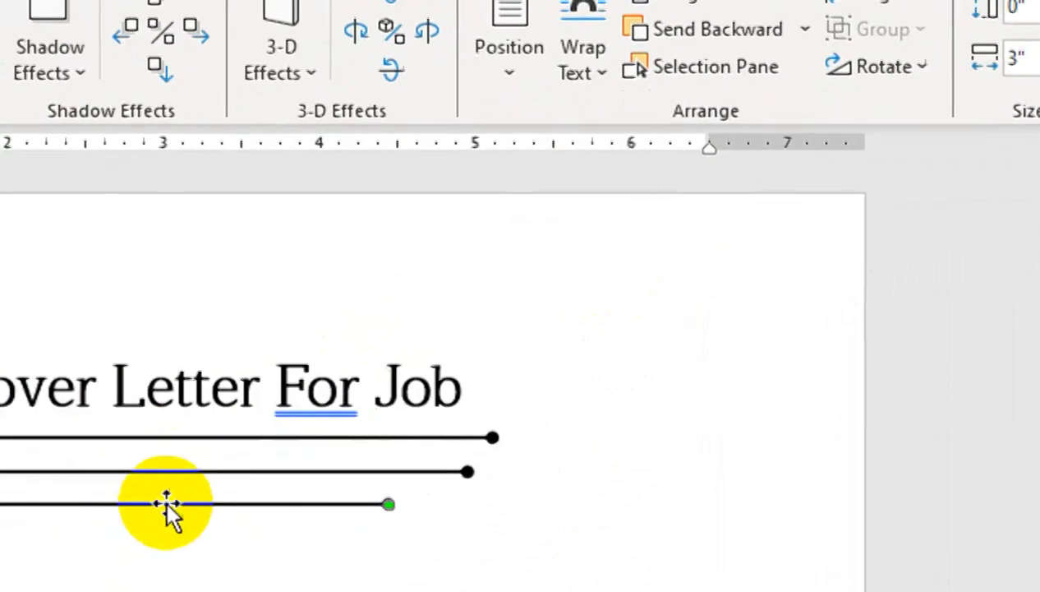
- Nudge the lowest line to the right until it is centered beneath the other two lines, and deselect it
key(Right)
key(Right)
key(Right)
key(Right)
key(Right)
key(Right)
key(Right)
key(Right)
key(Right)
key(Right)
key(Right)
key(Right)
key(Right)
key(Right)
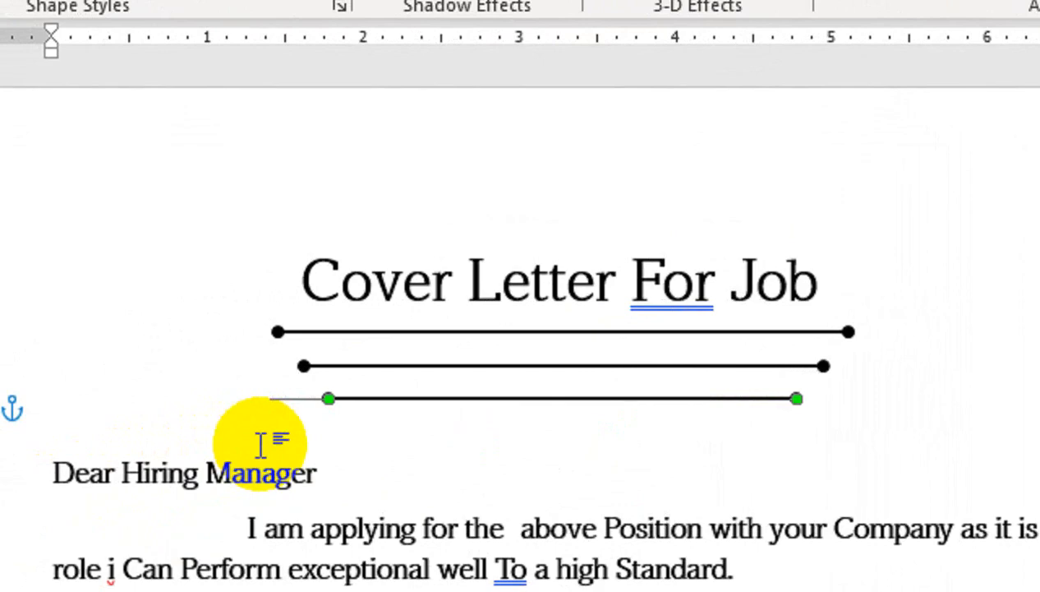
click(358, 474)
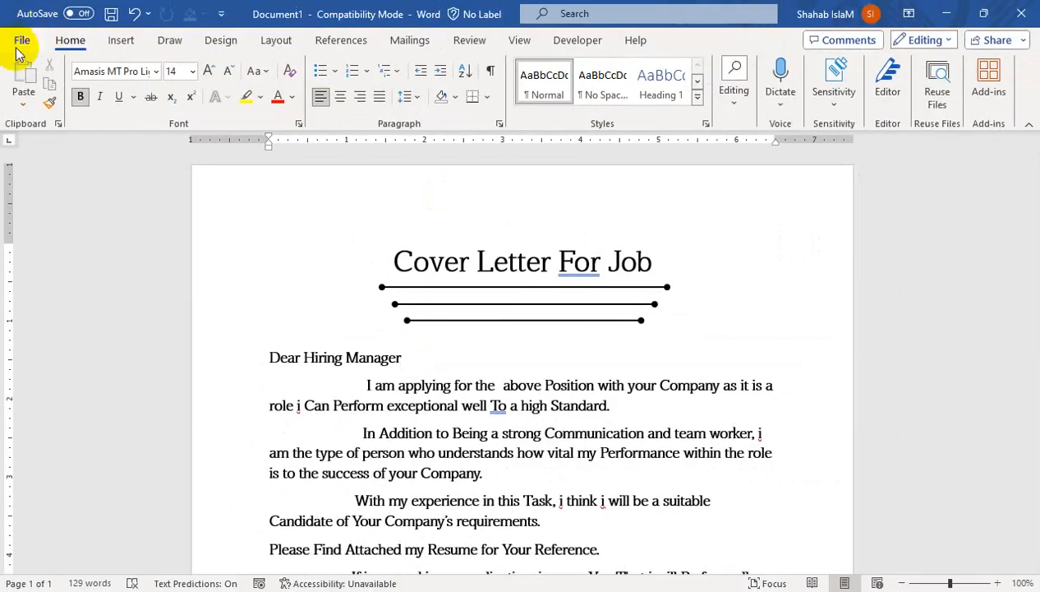
- Check the letter's page layout in the print preview and return to the document
click(22, 41)
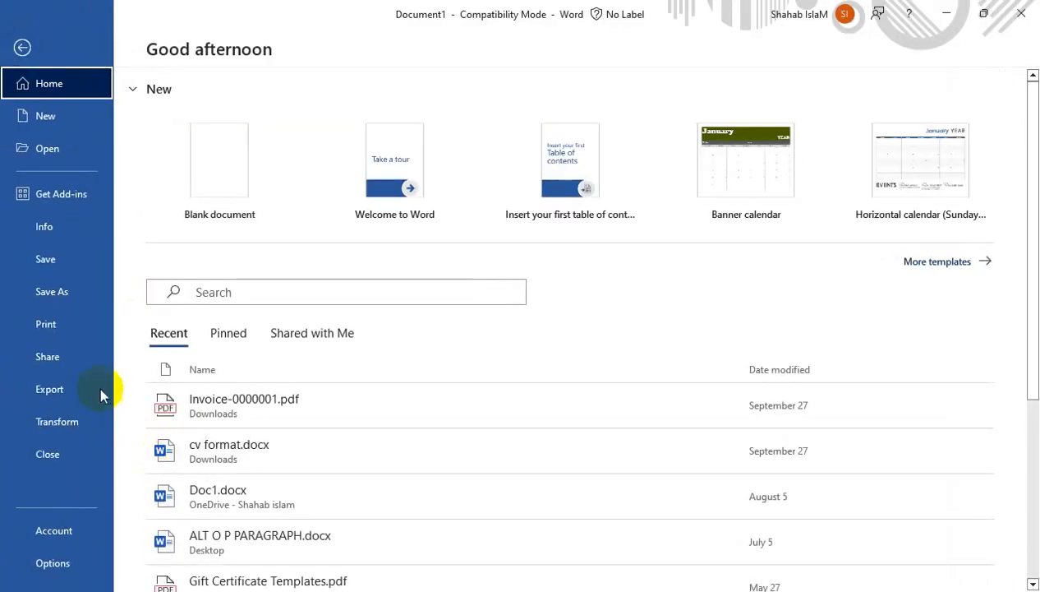
click(87, 325)
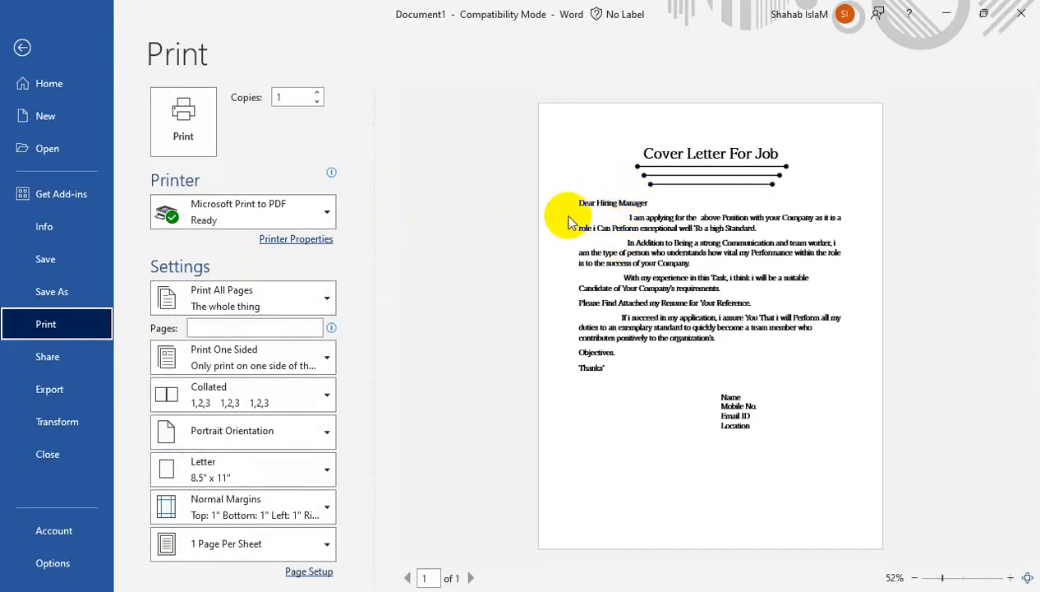
click(23, 49)
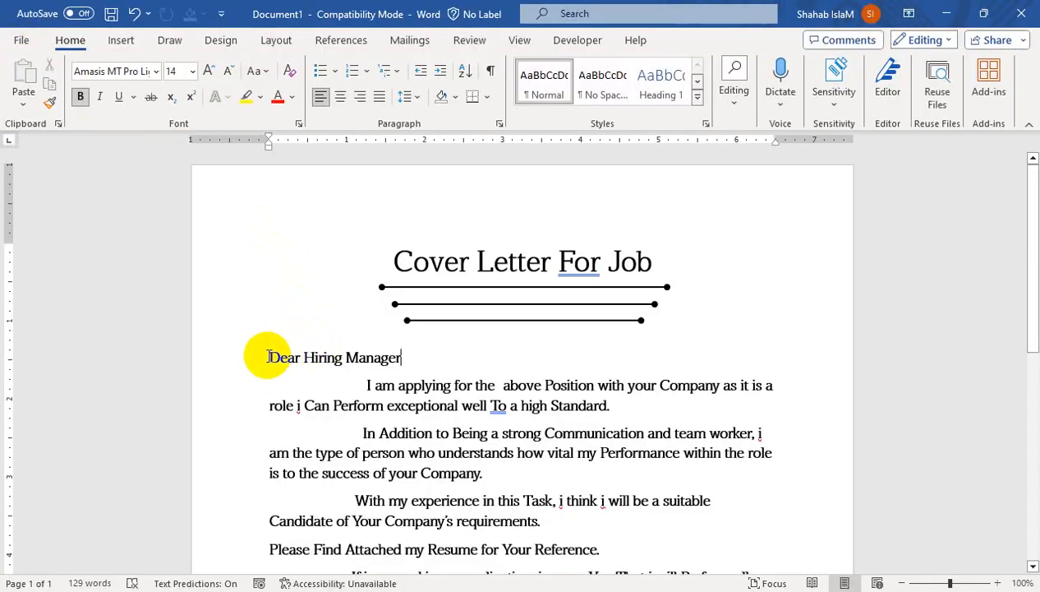
- Insert a blank line above the "Dear Hiring Manager" greeting
key(Return)
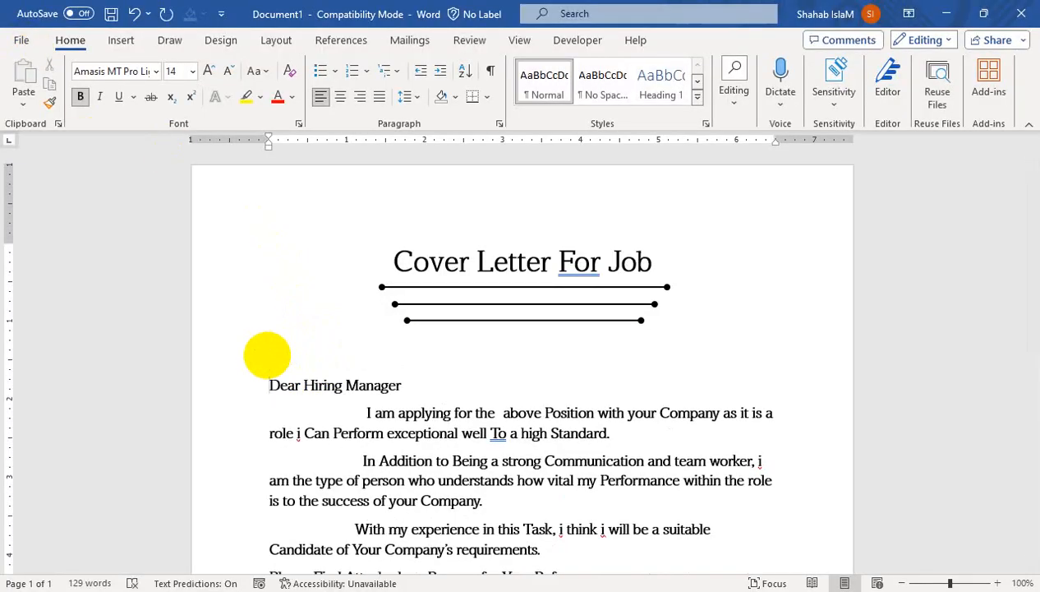
drag(1029, 205, 1029, 274)
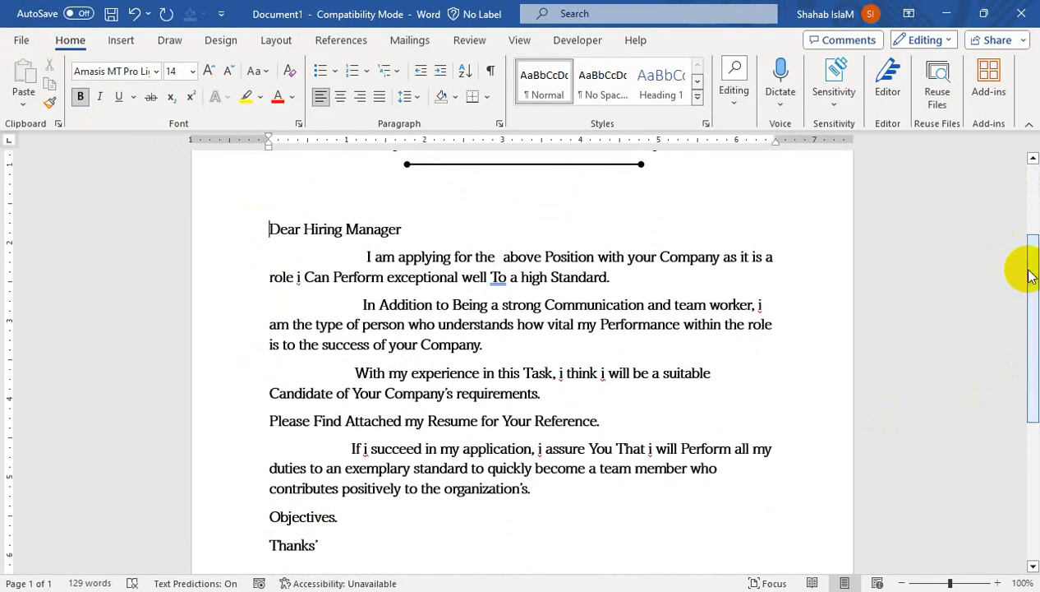
click(362, 305)
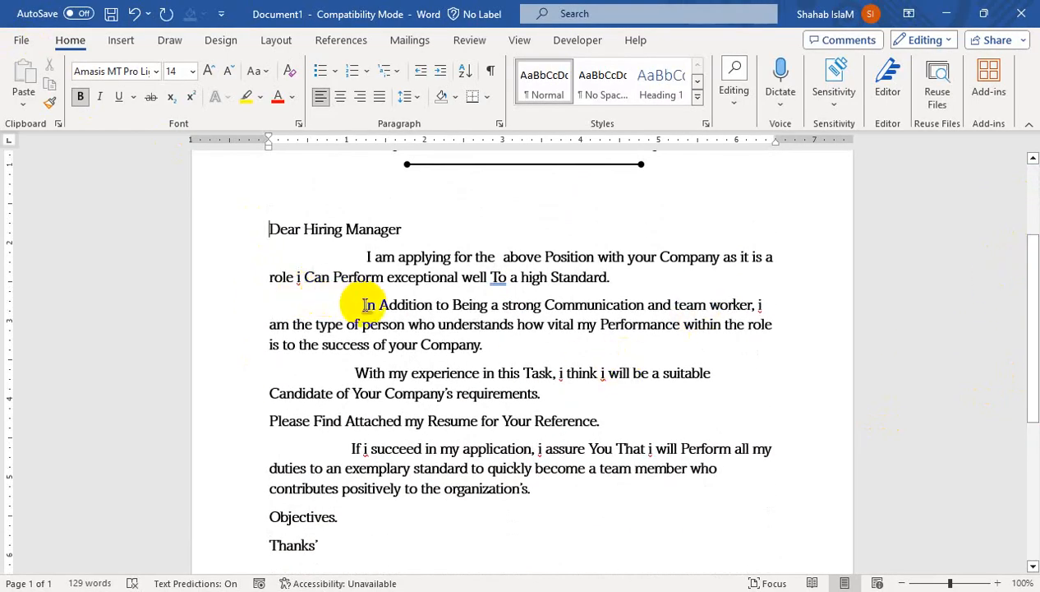
click(359, 304)
key(Return)
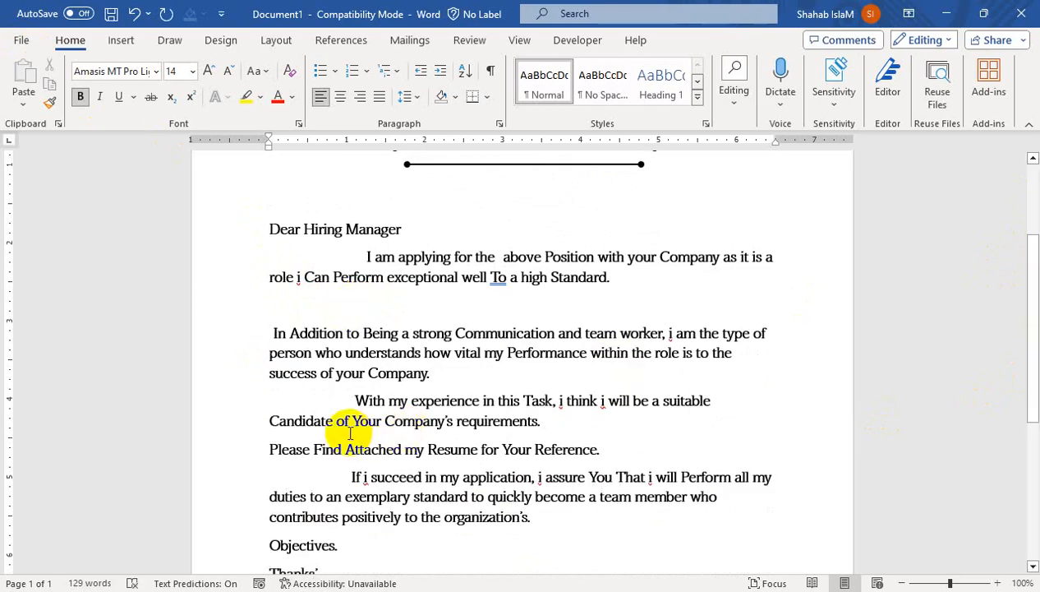
key(BackSpace)
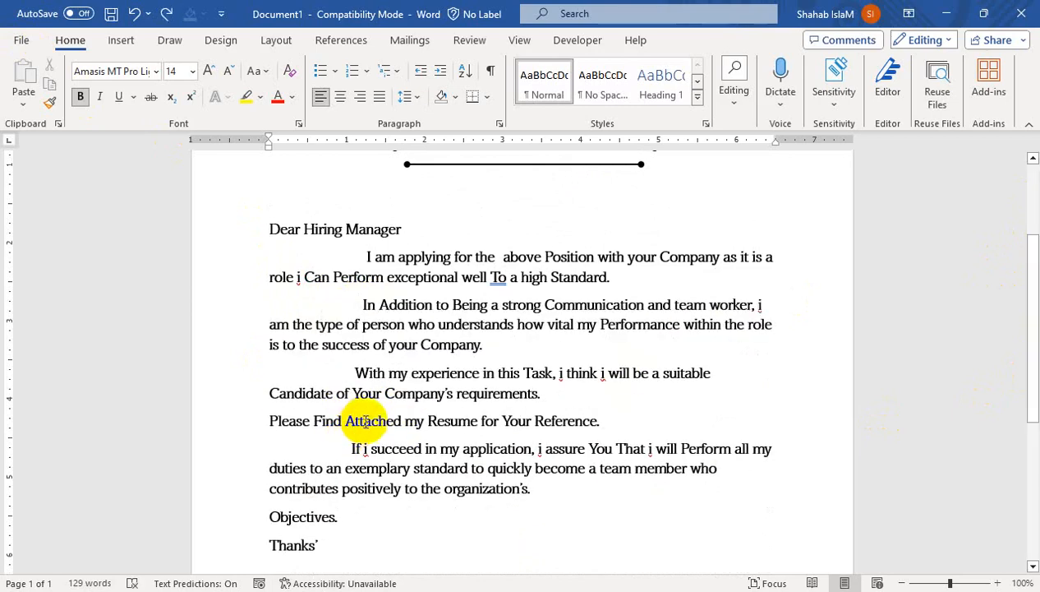
- Insert blank lines above "Thanks'", after the first and second body paragraphs, and after the "Please Find Attached my Resume" sentence
click(270, 545)
key(Return)
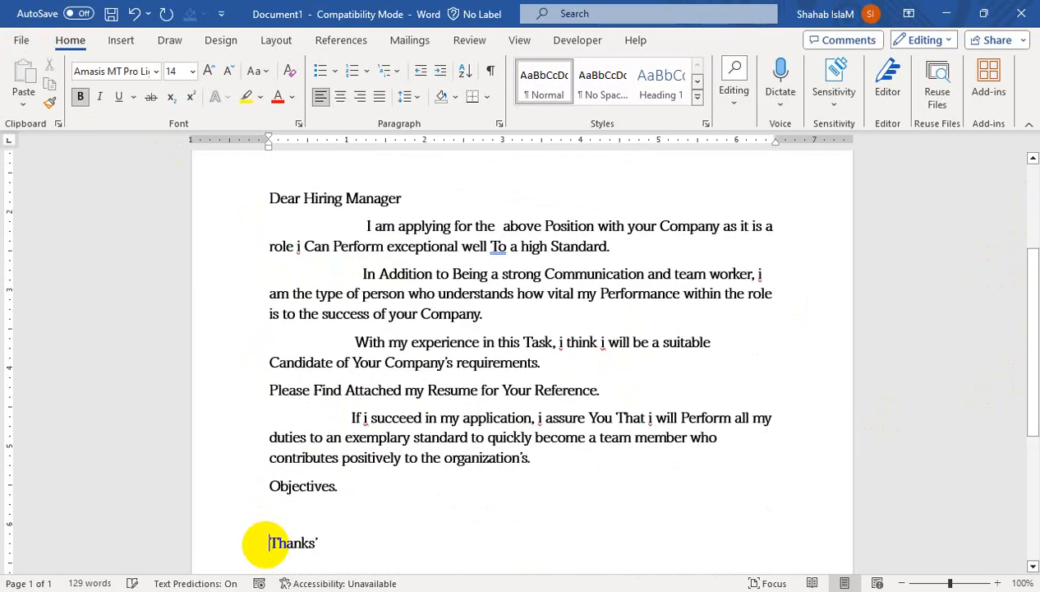
click(354, 392)
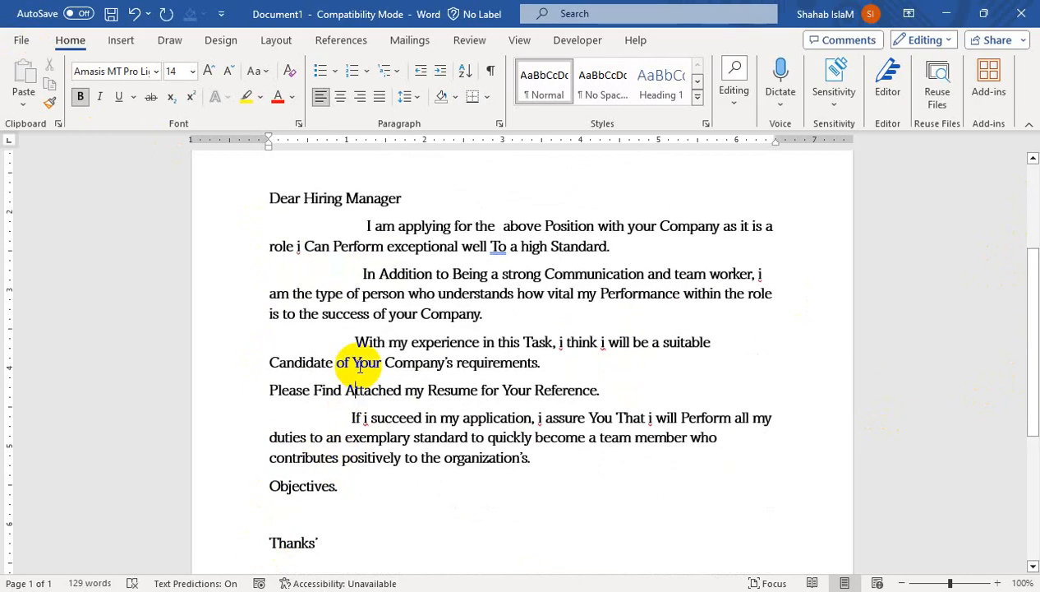
click(640, 255)
key(Return)
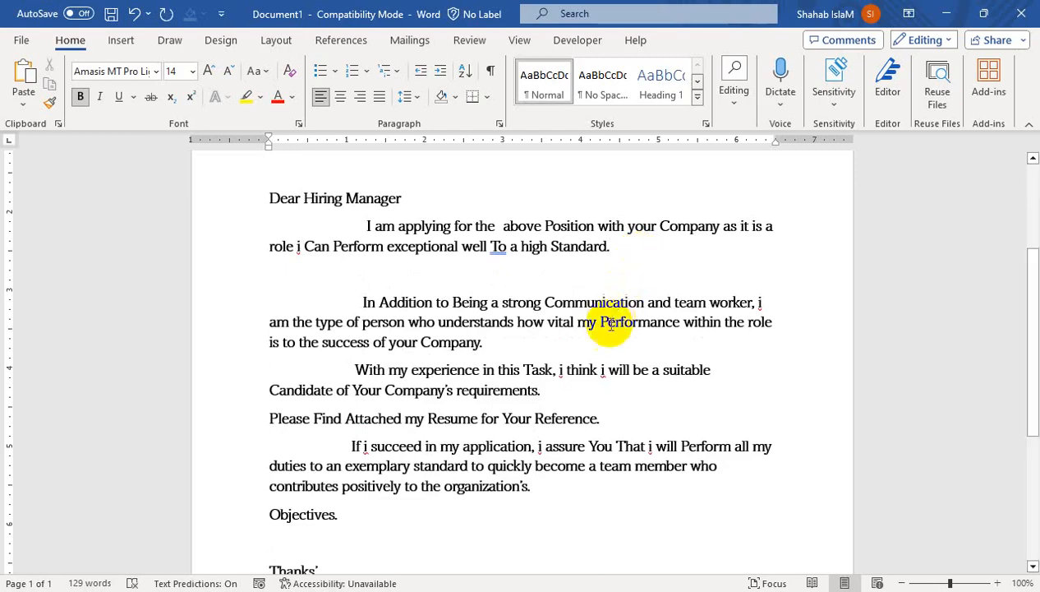
click(529, 344)
key(Return)
click(549, 425)
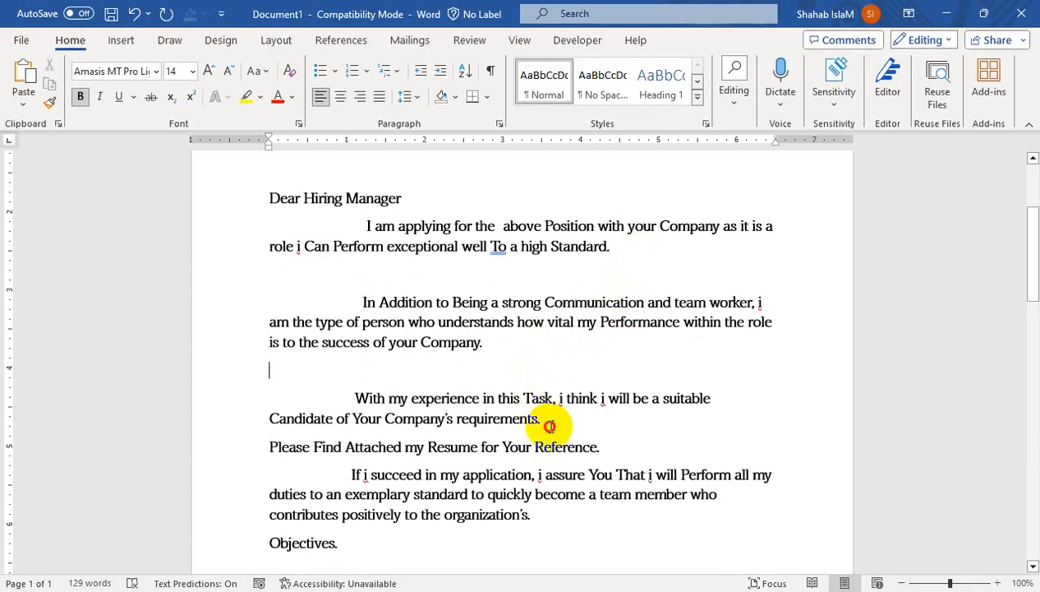
click(660, 445)
key(Return)
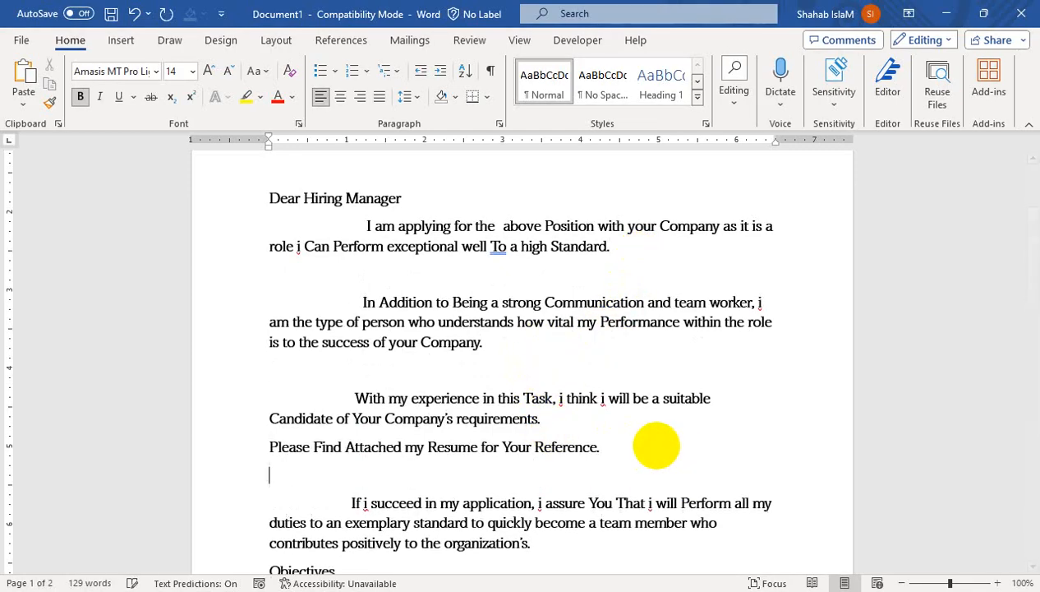
- Review the respaced letter in the print preview and go back to the document to look it over
key(ctrl+p)
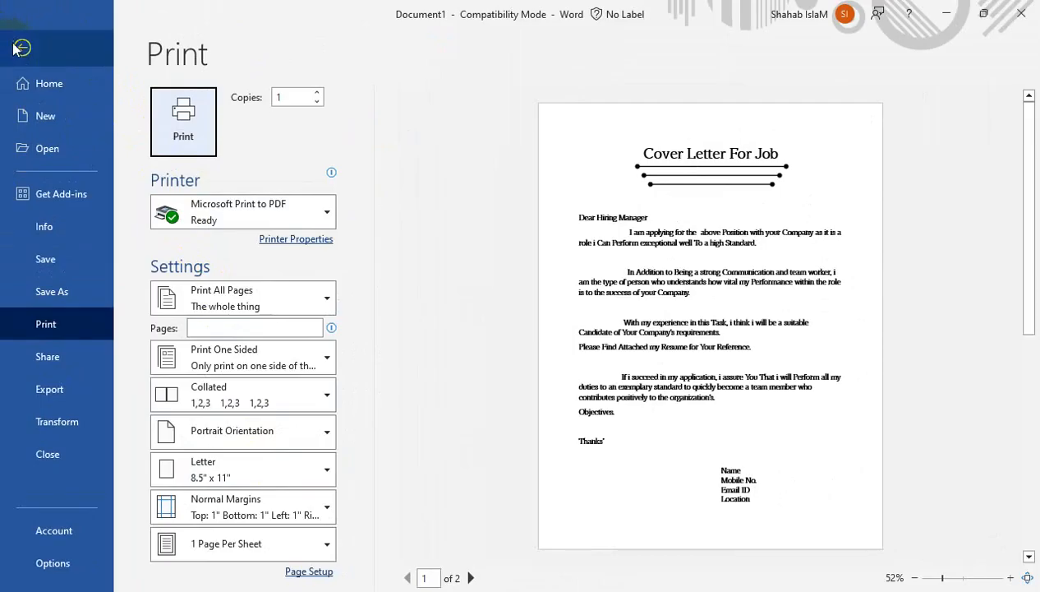
click(20, 47)
drag(1033, 279, 1033, 234)
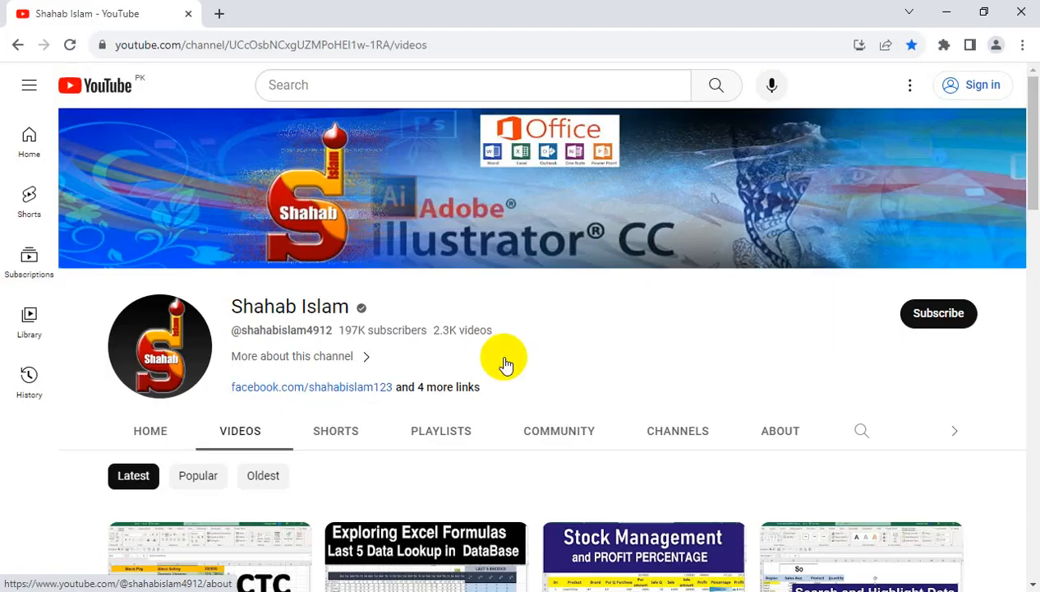